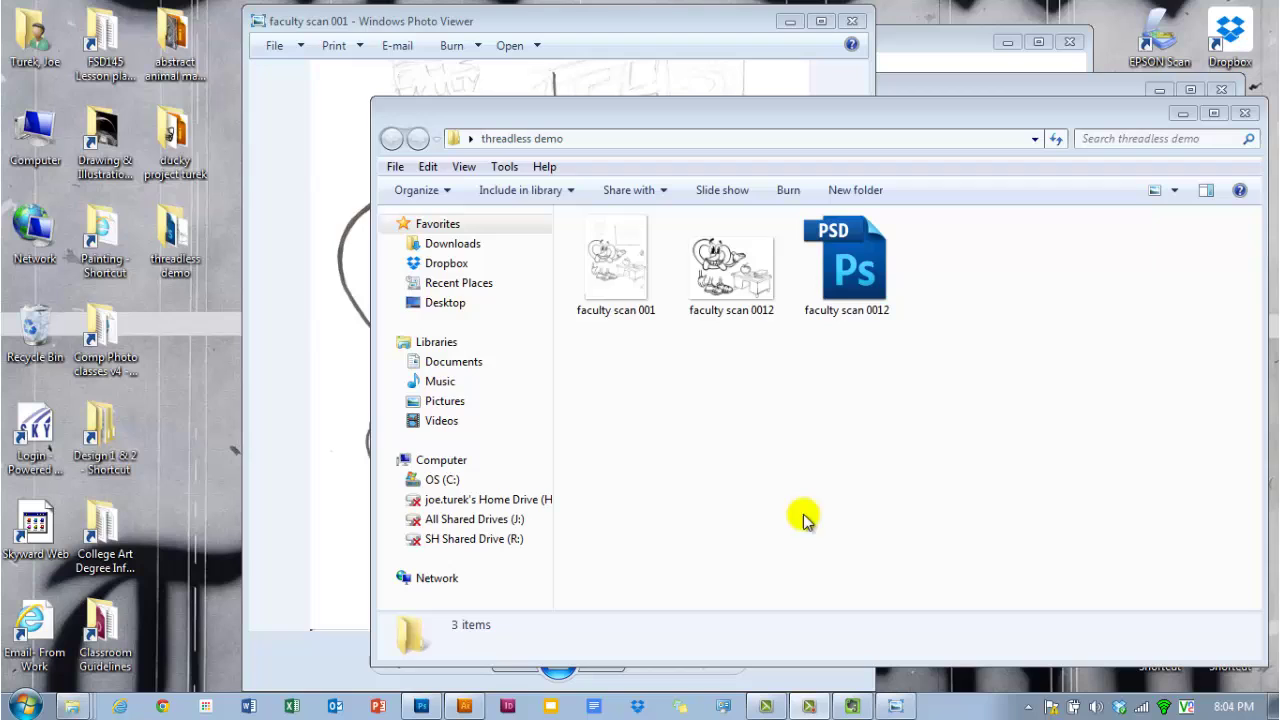
double_click(606, 275)
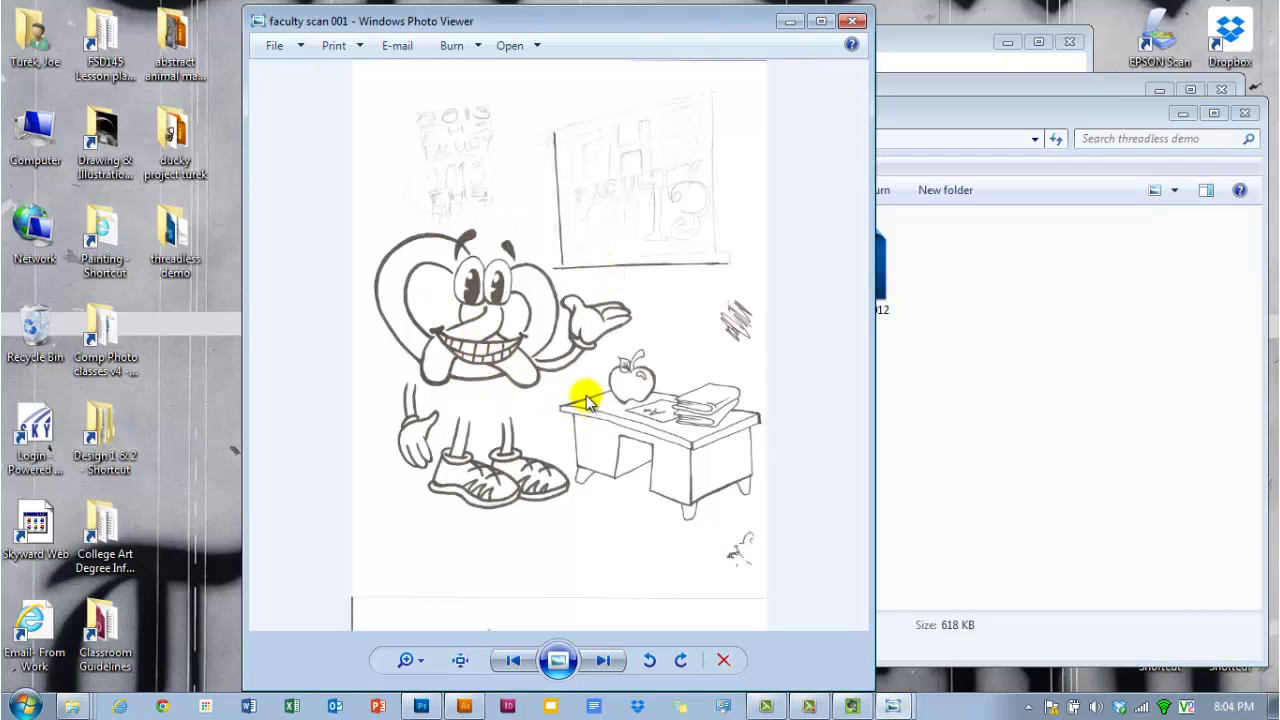
scroll(587, 400, up, 2)
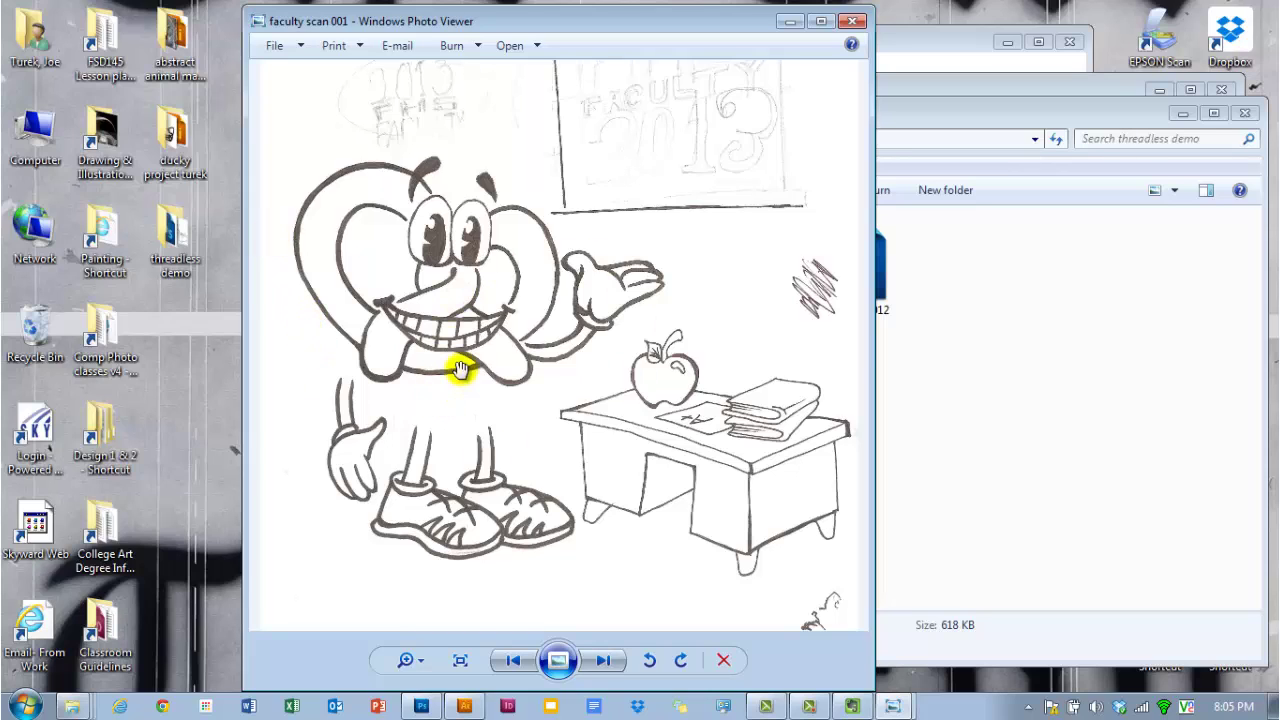
scroll(523, 354, up, 4)
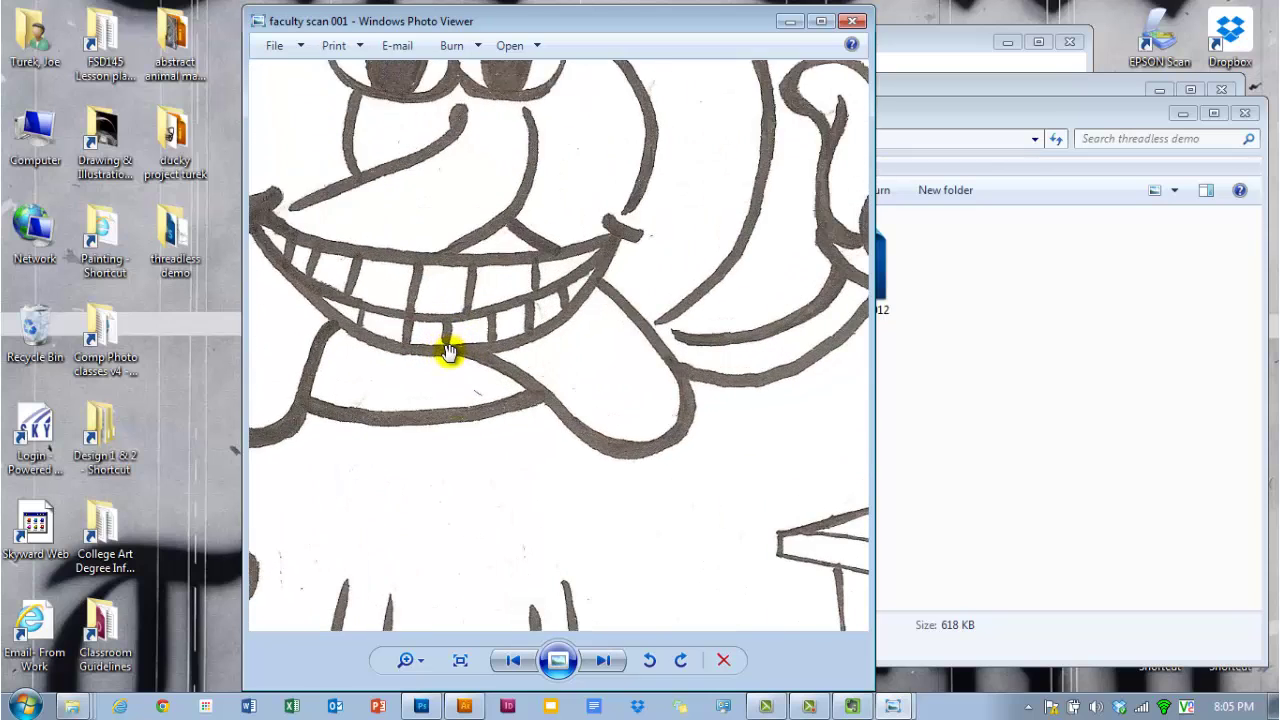
scroll(560, 388, down, 4)
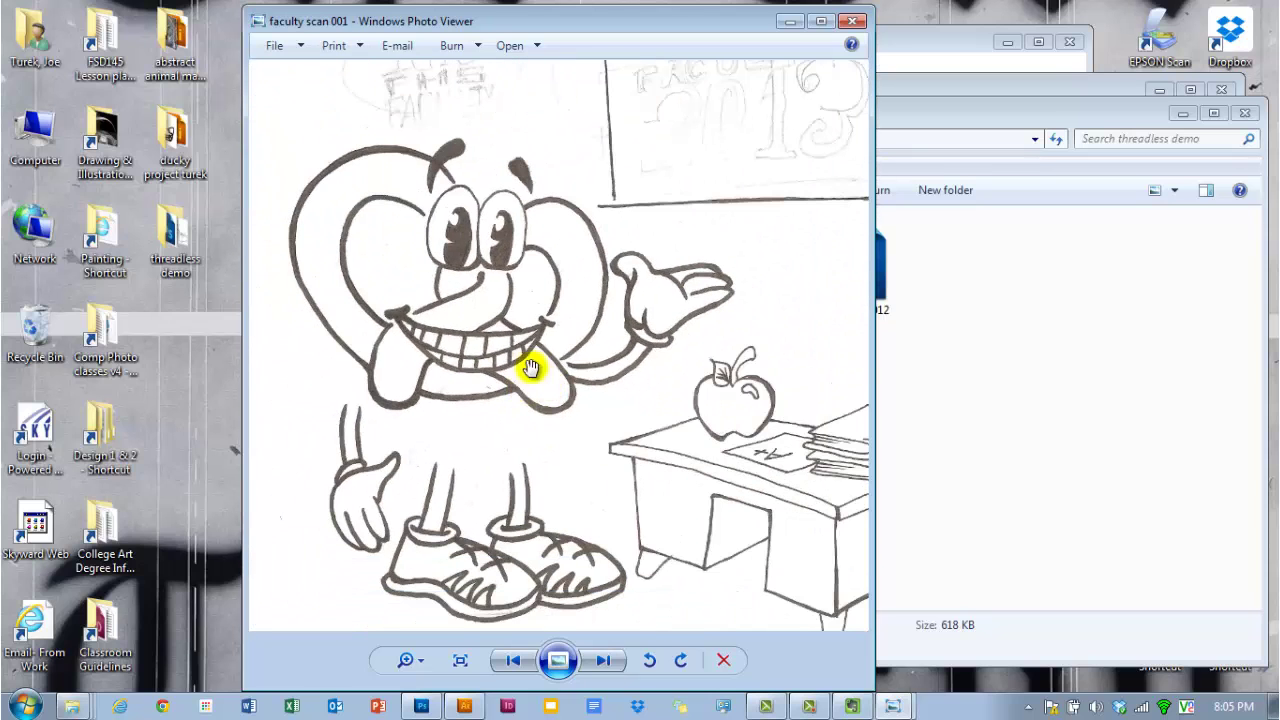
scroll(716, 457, down, 4)
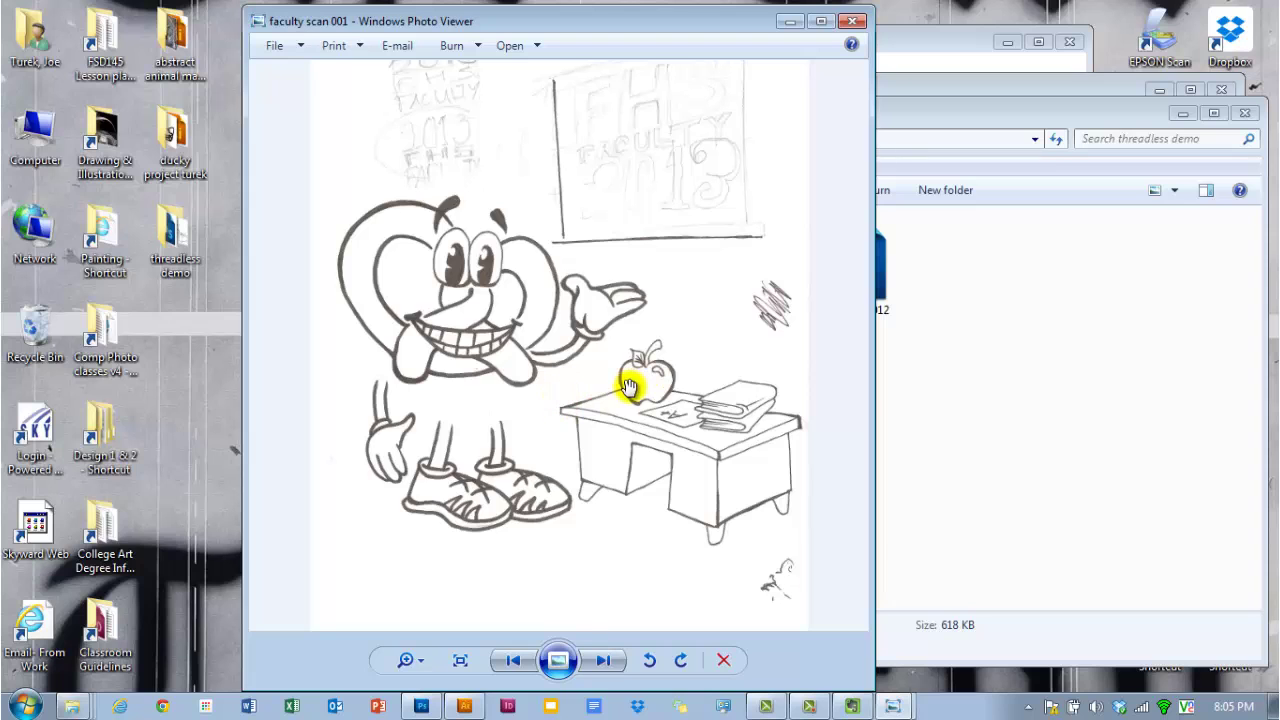
click(851, 21)
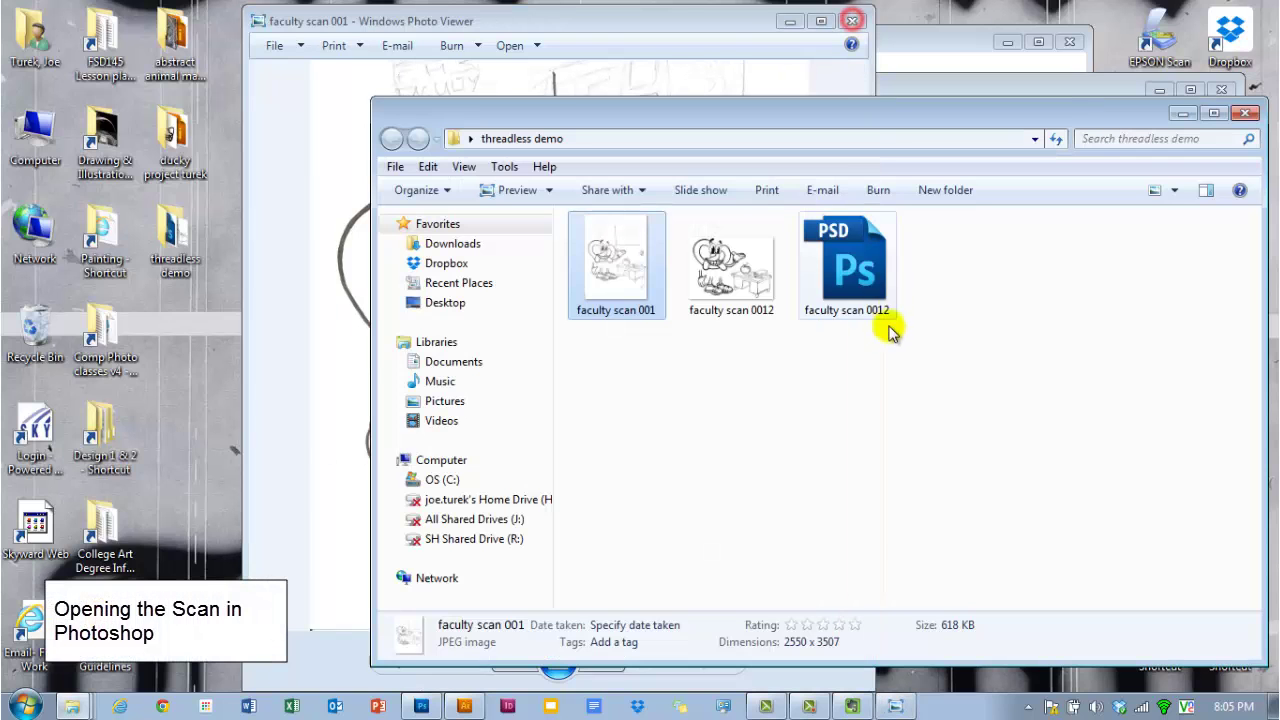
- Crop the faculty scan 001 image to the character and desk
click(422, 704)
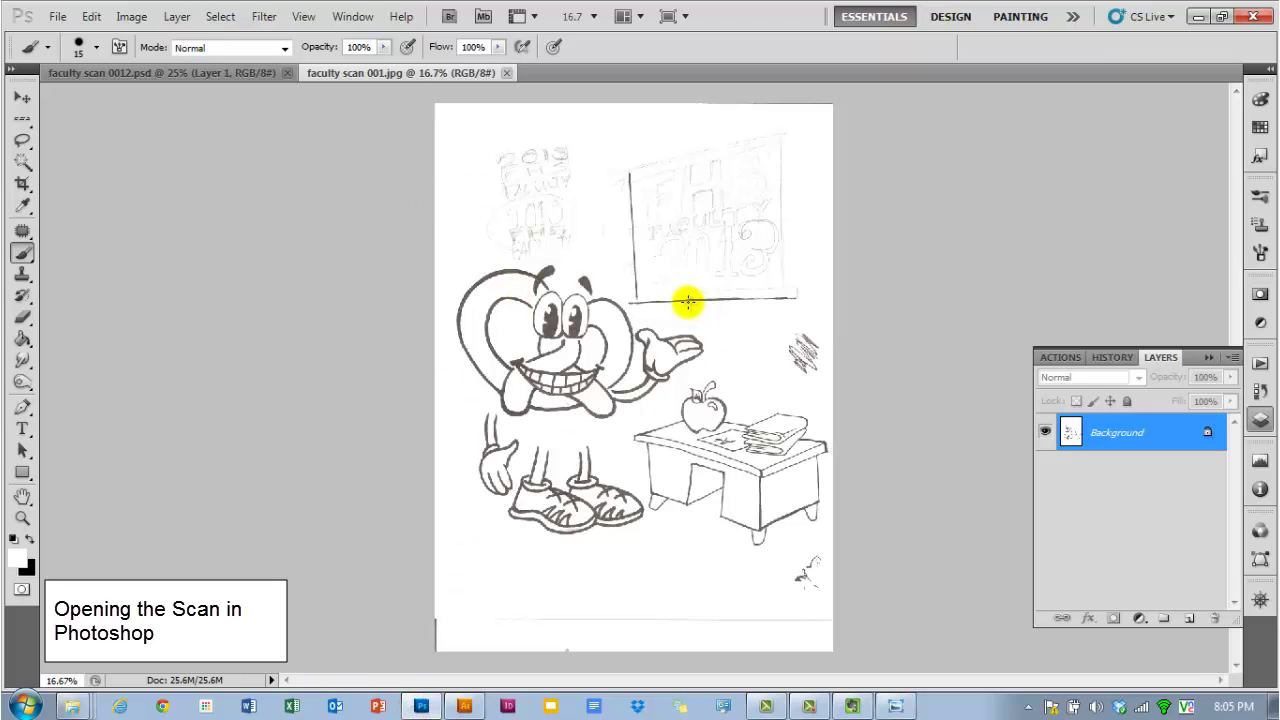
click(22, 183)
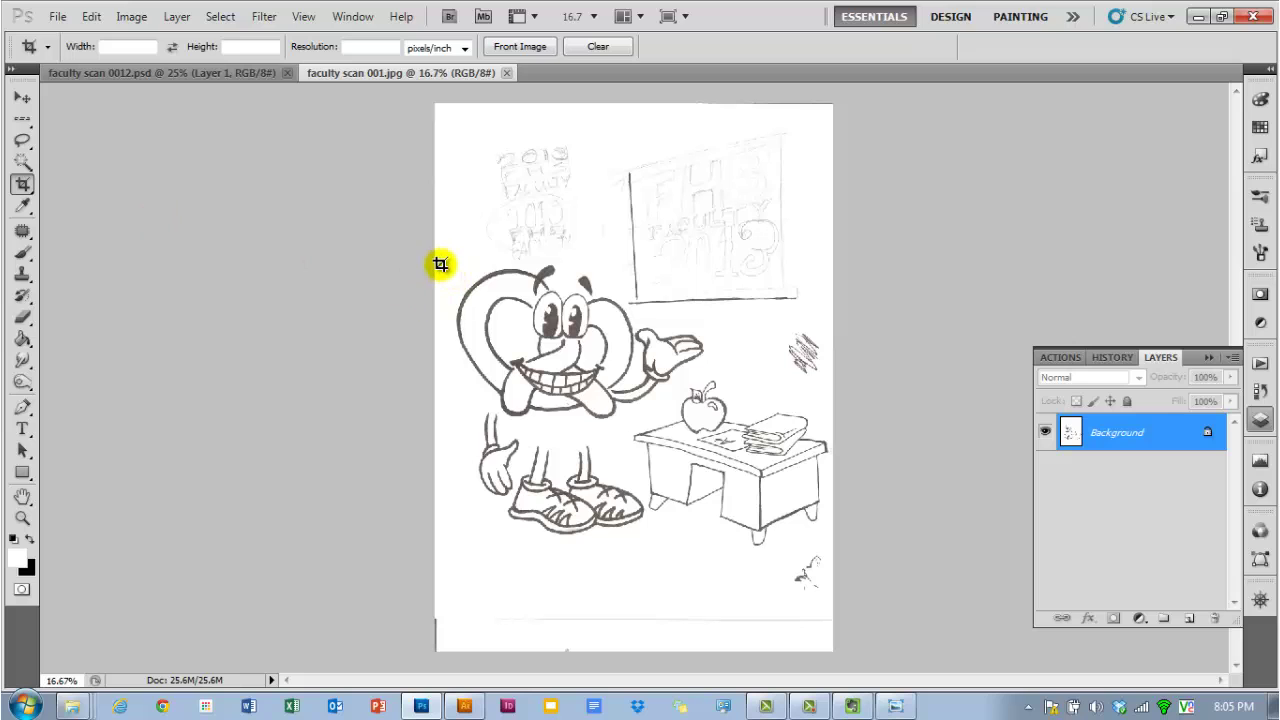
drag(449, 260, 855, 555)
double_click(698, 398)
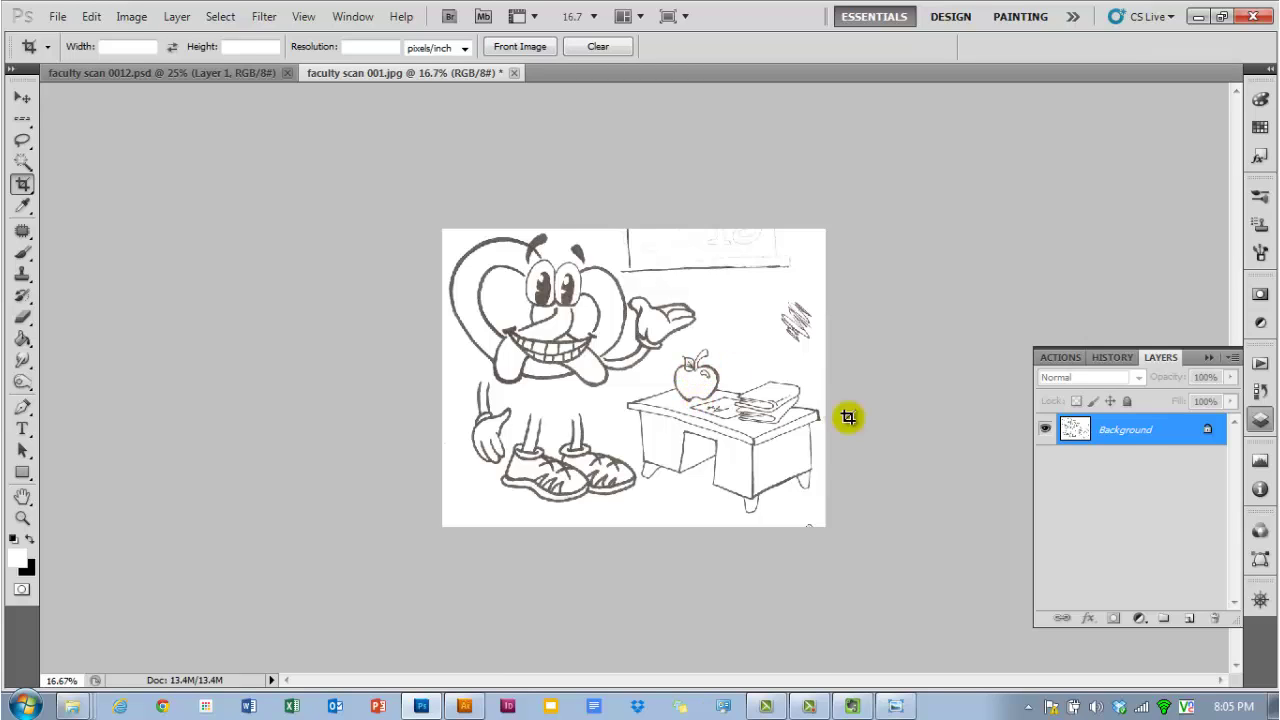
- Convert Background to Layer 0 and put a locked, hidden Layer 0 copy beneath it
double_click(1163, 430)
click(868, 312)
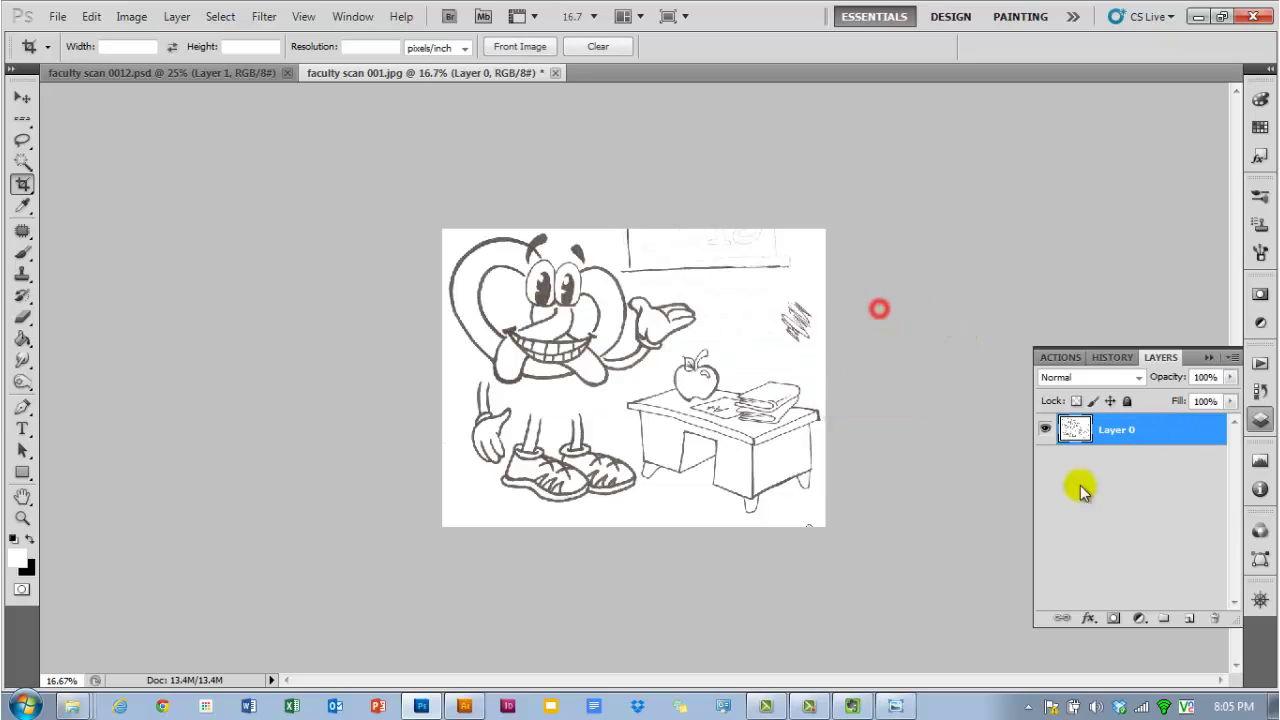
drag(1154, 437, 1189, 620)
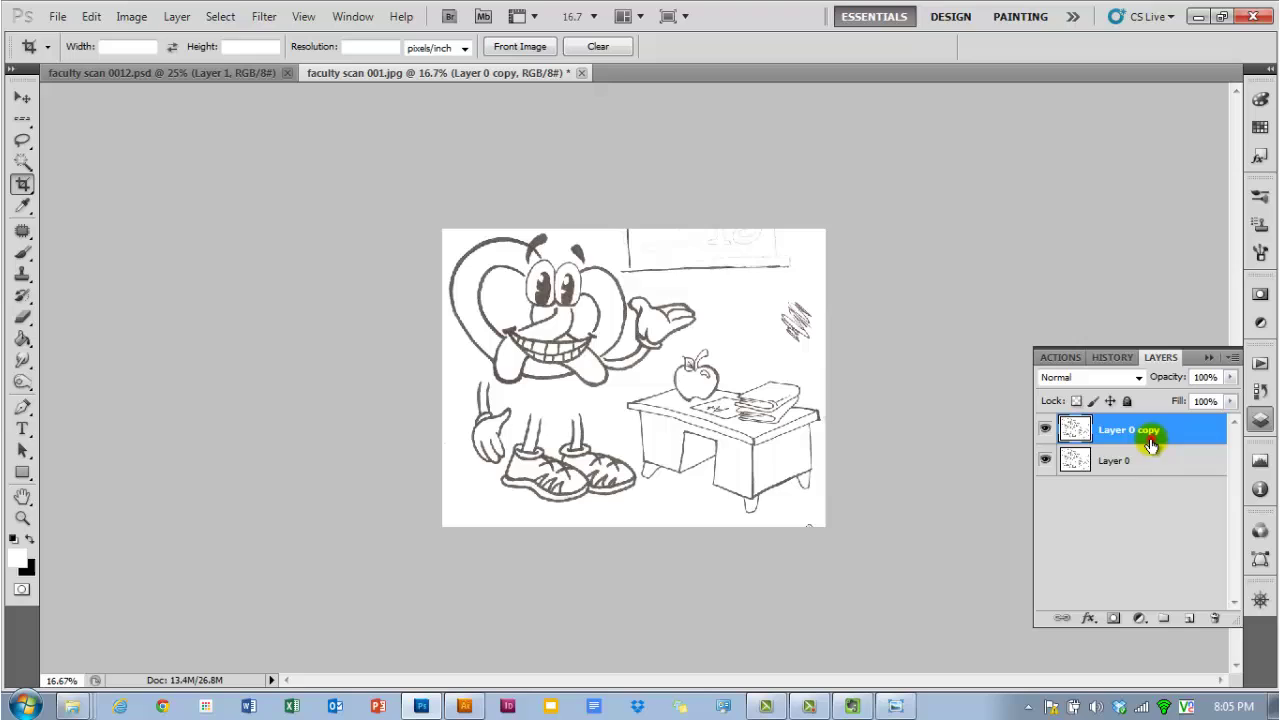
drag(1149, 443, 1148, 466)
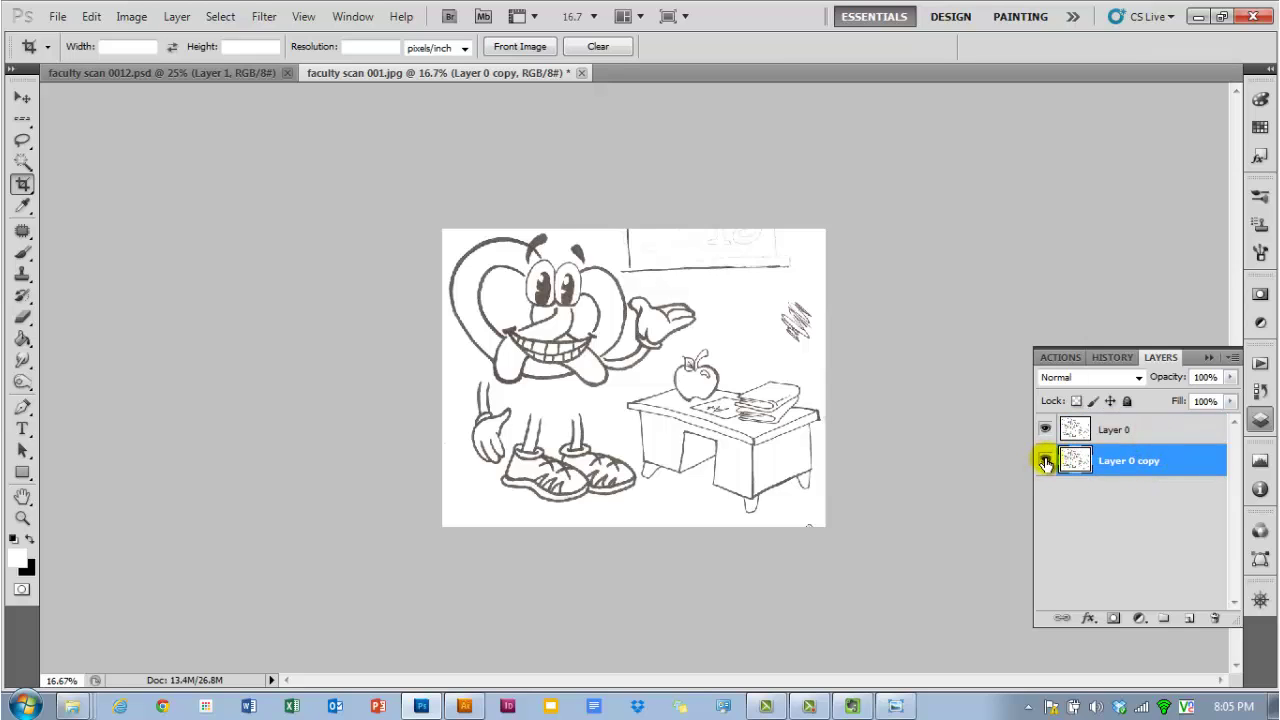
click(1045, 461)
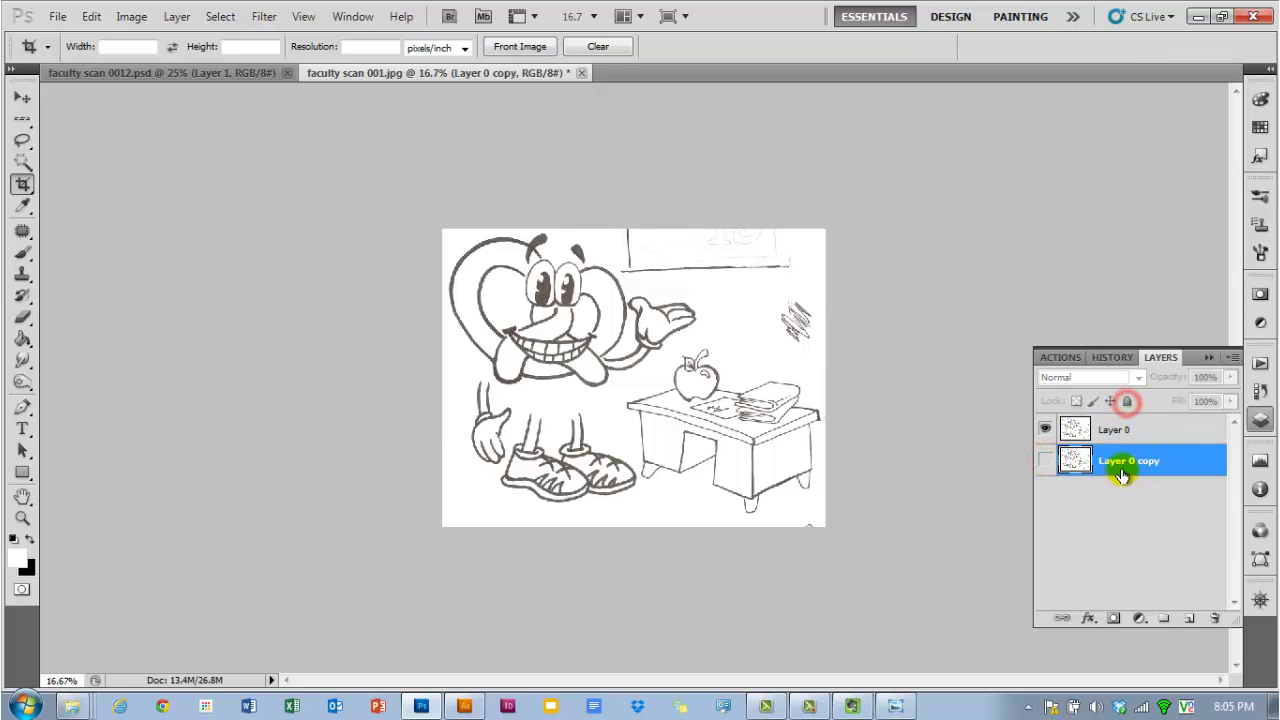
click(1045, 459)
click(1126, 402)
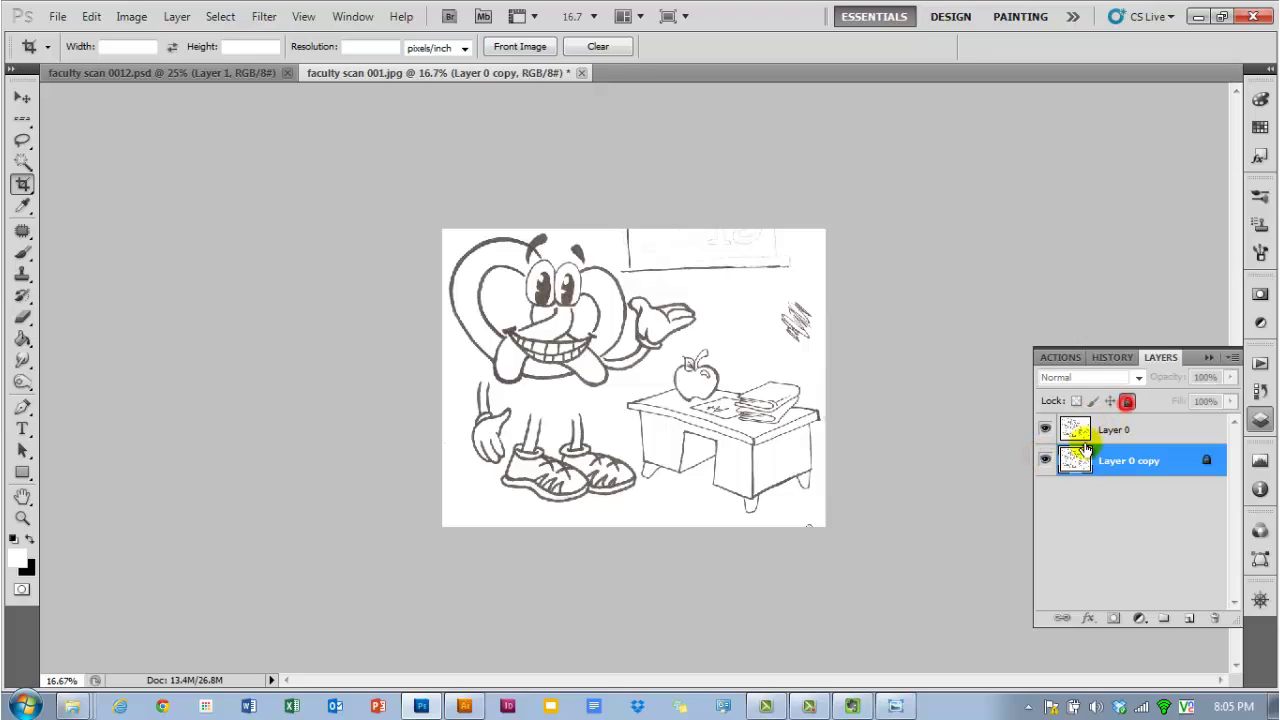
click(1045, 459)
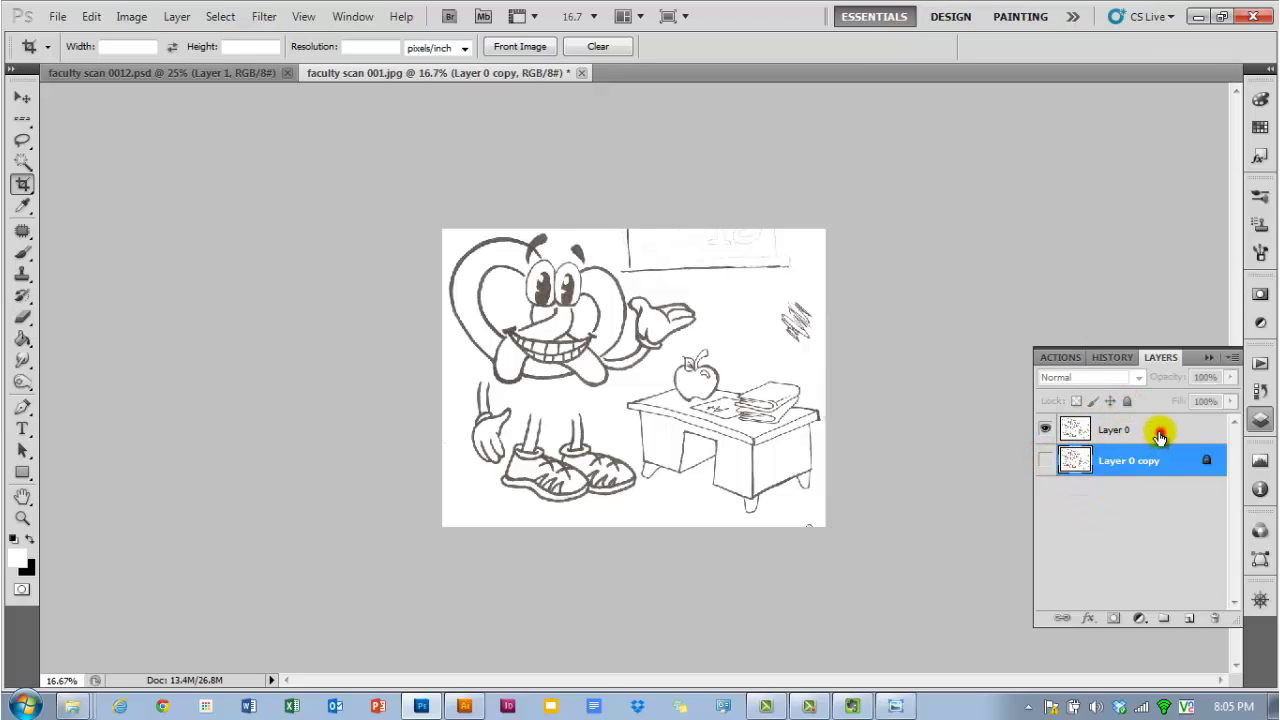
click(1158, 432)
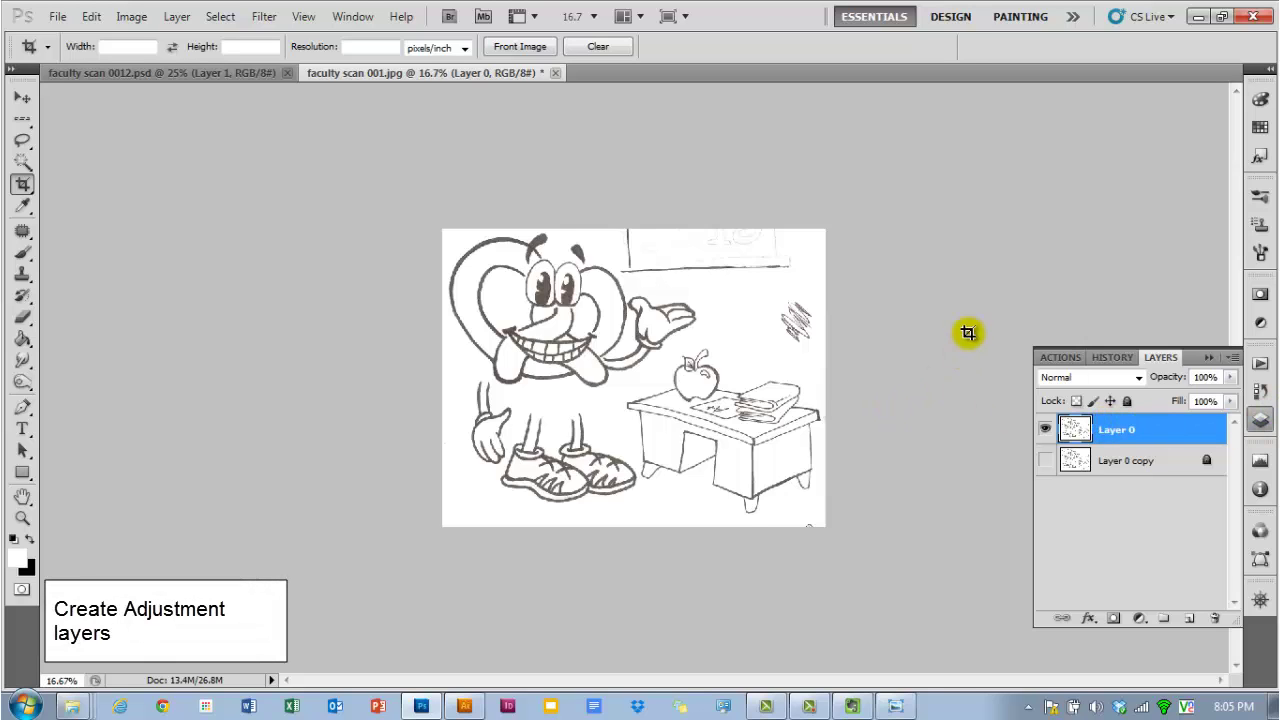
- Add a Black & White 1 adjustment layer followed by a default Curves 1 adjustment layer
click(1140, 621)
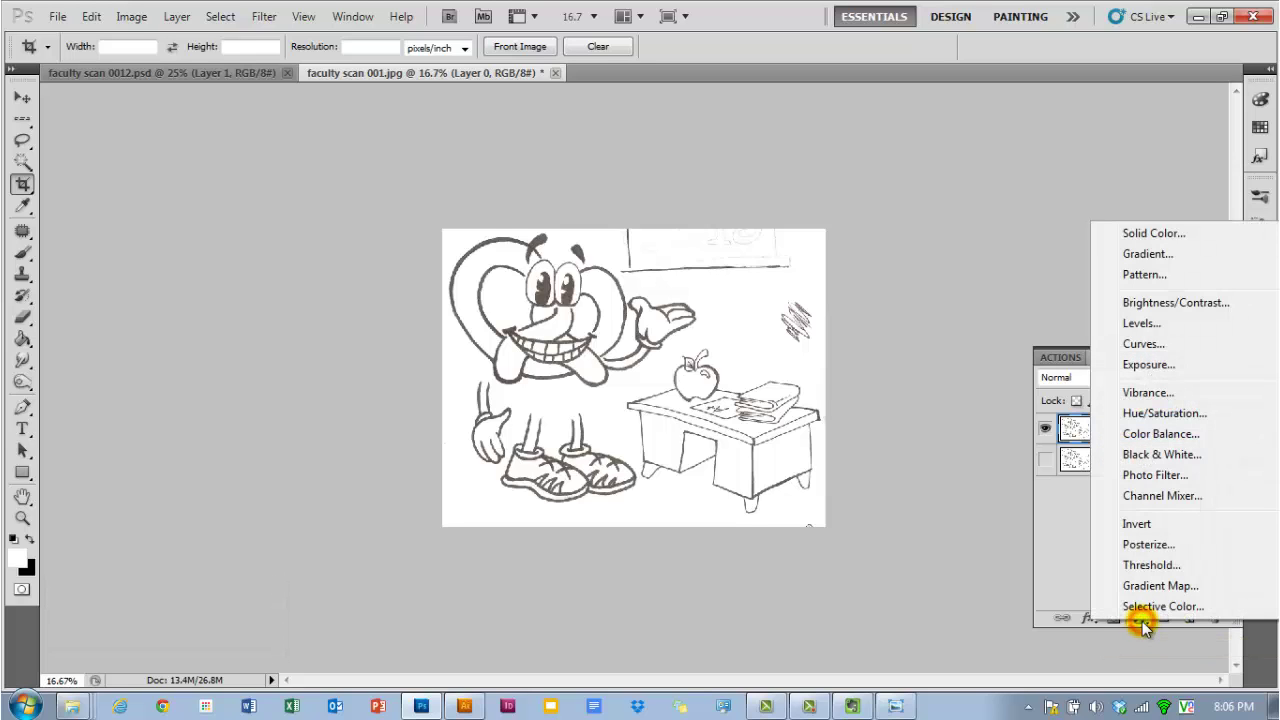
click(1157, 456)
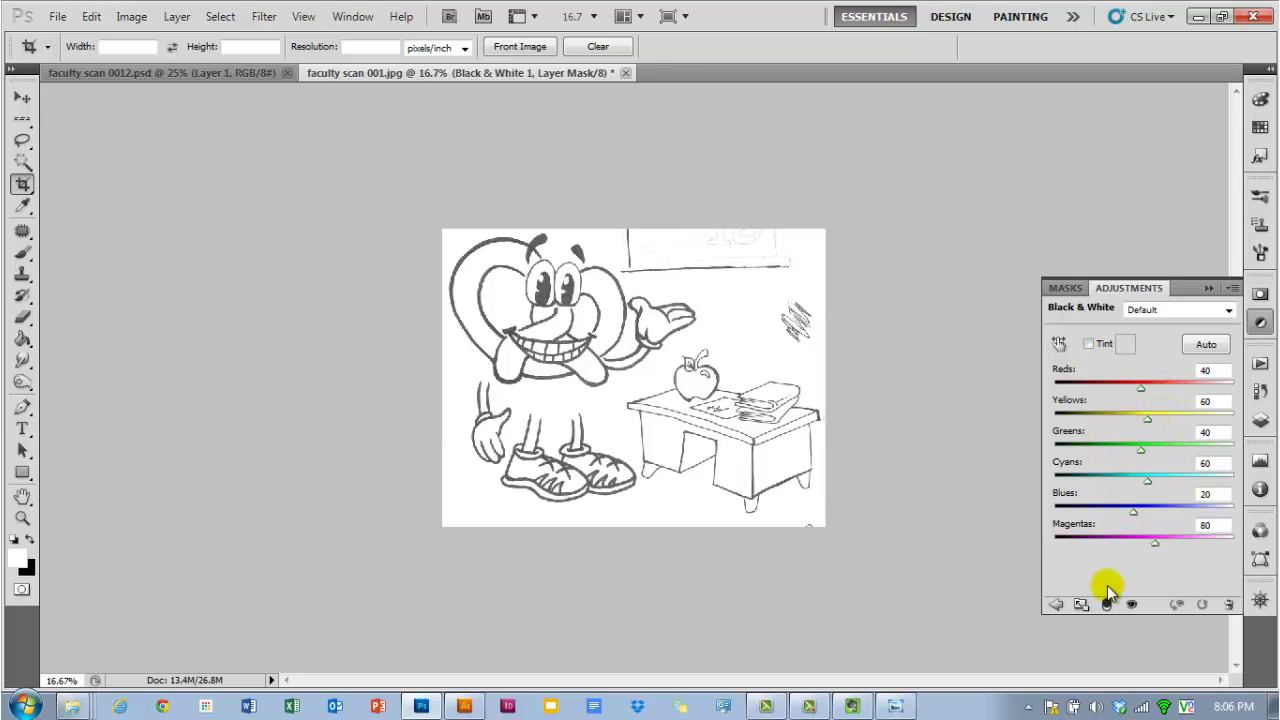
click(1056, 604)
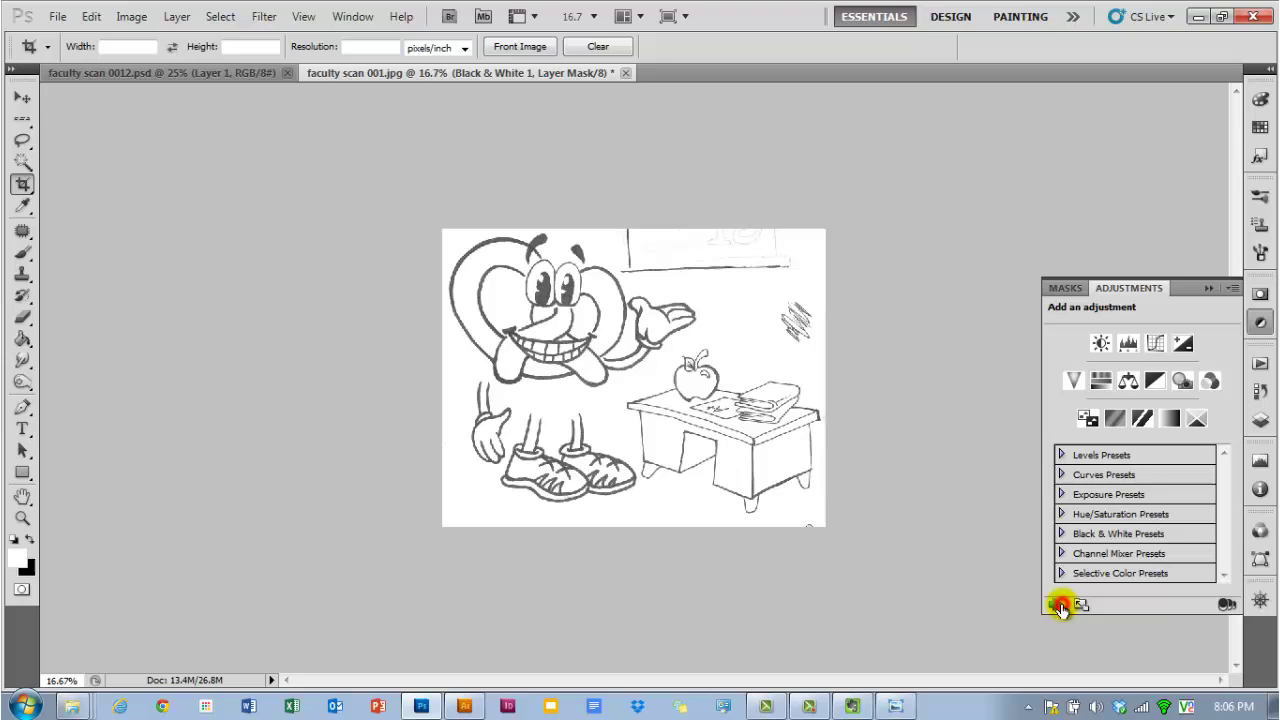
click(1155, 345)
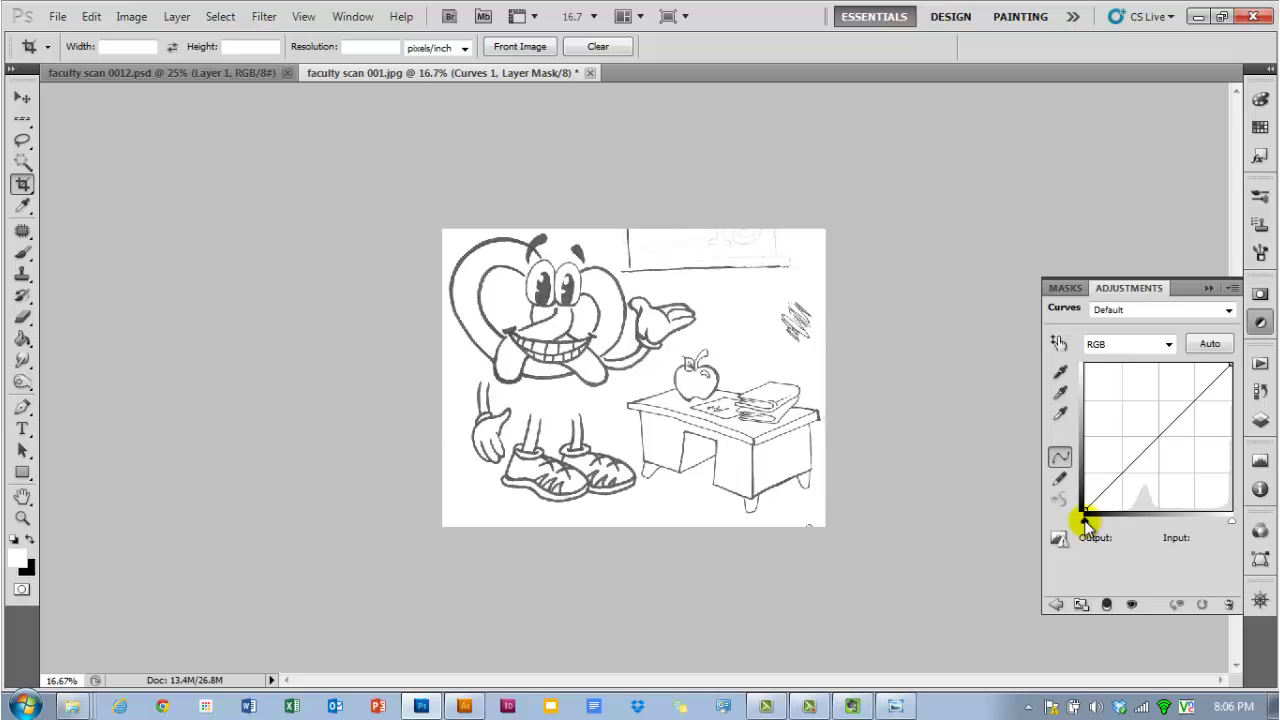
- Drag the Curves black point right and white point left to darken lines and whiten paper
drag(1086, 524, 1135, 523)
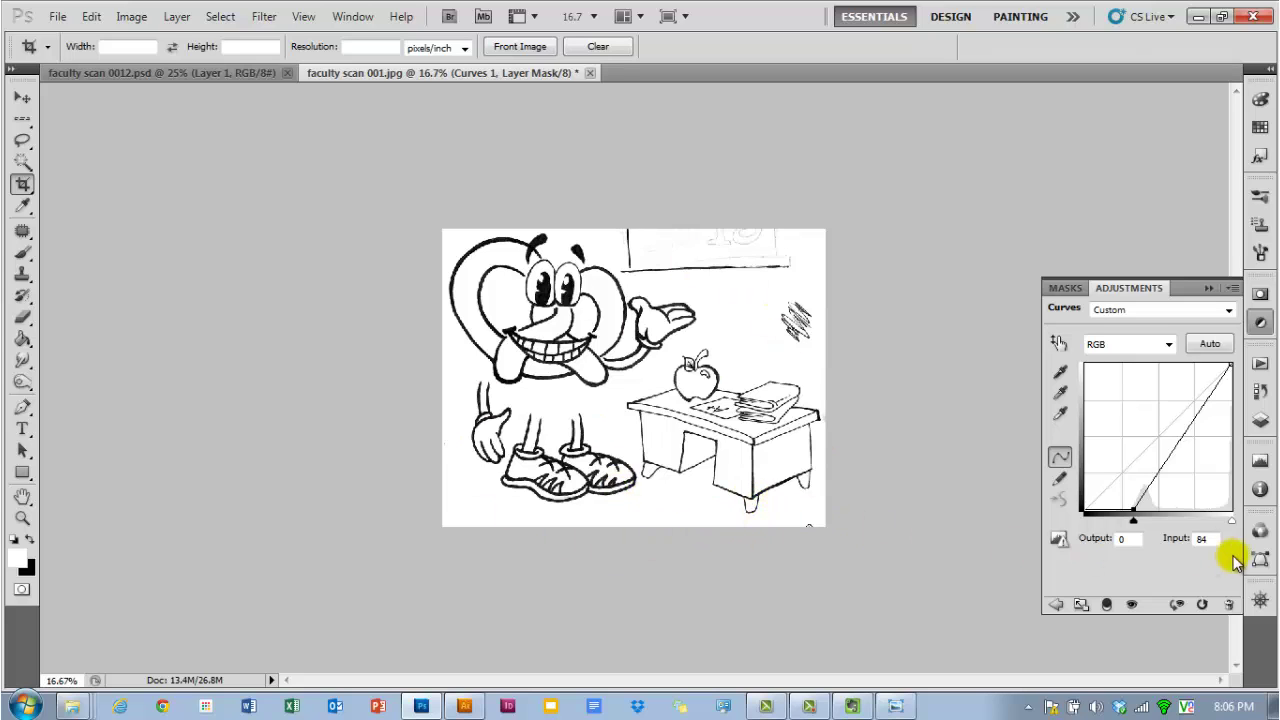
mouse_move(1231, 521)
mouse_down()
mouse_move(1191, 518)
mouse_move(1246, 523)
mouse_move(1219, 524)
mouse_up()
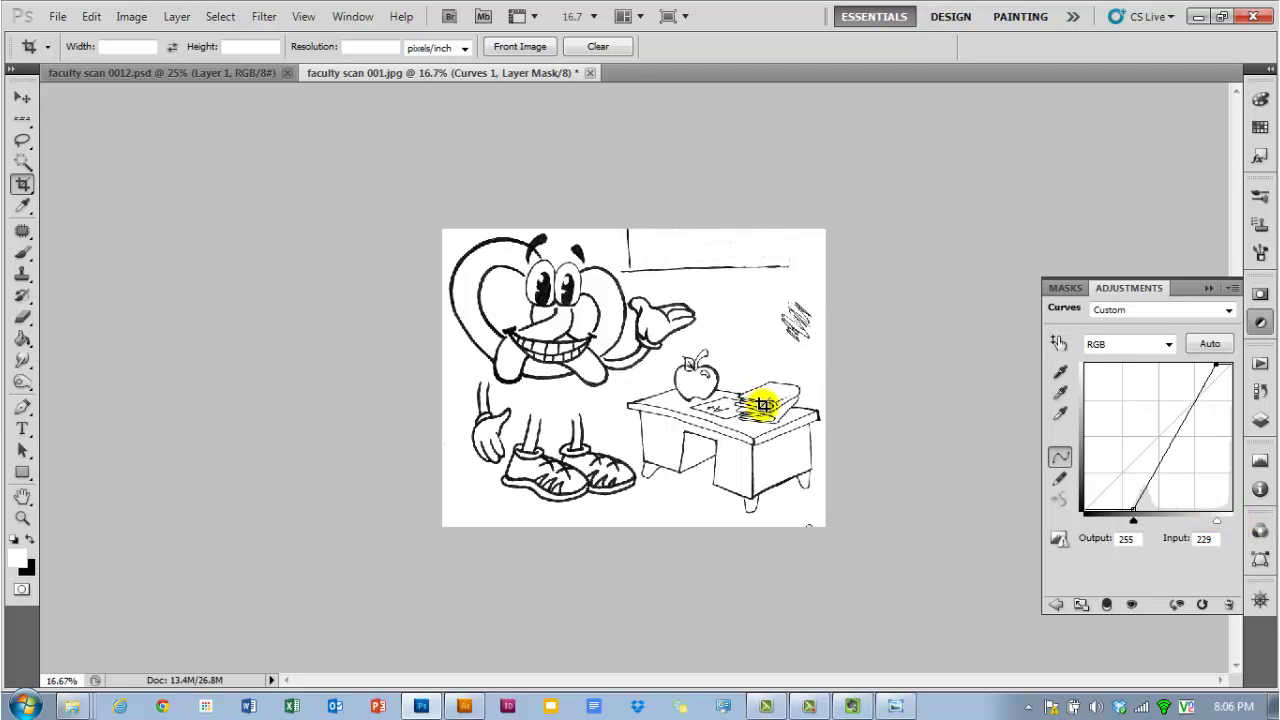
scroll(657, 351, up, 4)
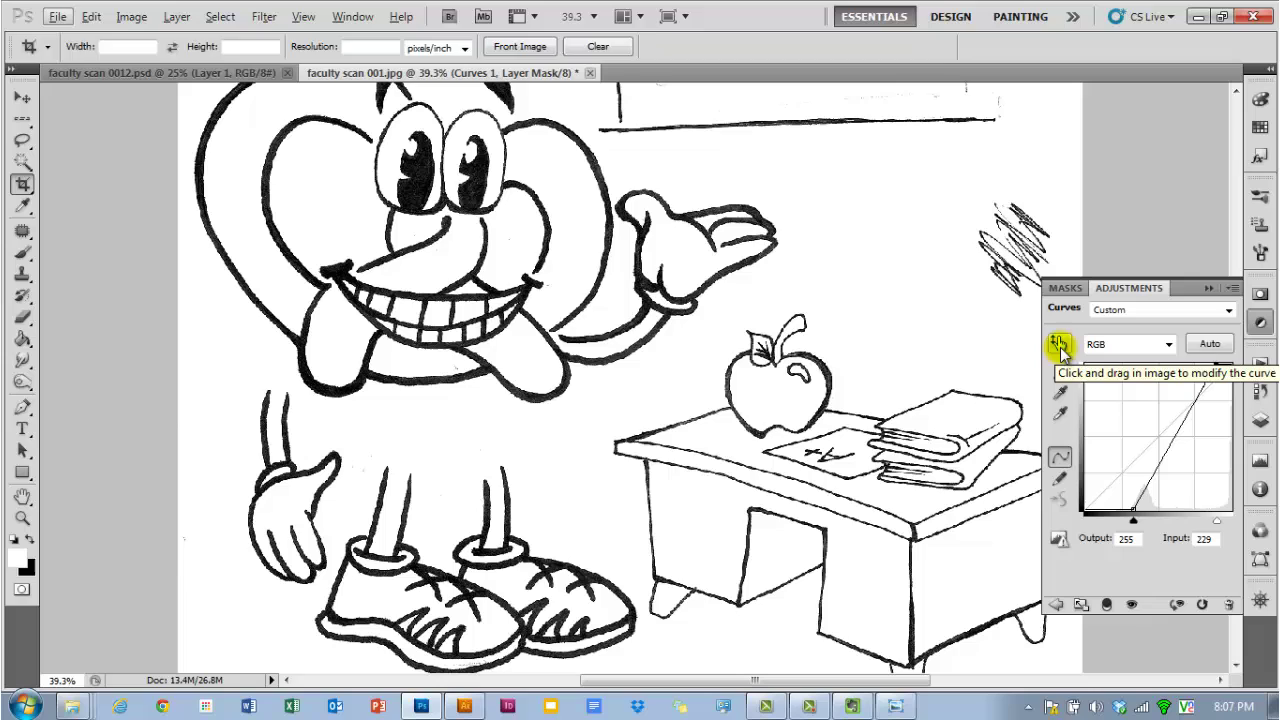
- Refine the curve on the image by sampling the paper, apple tones and faint marks
click(1060, 347)
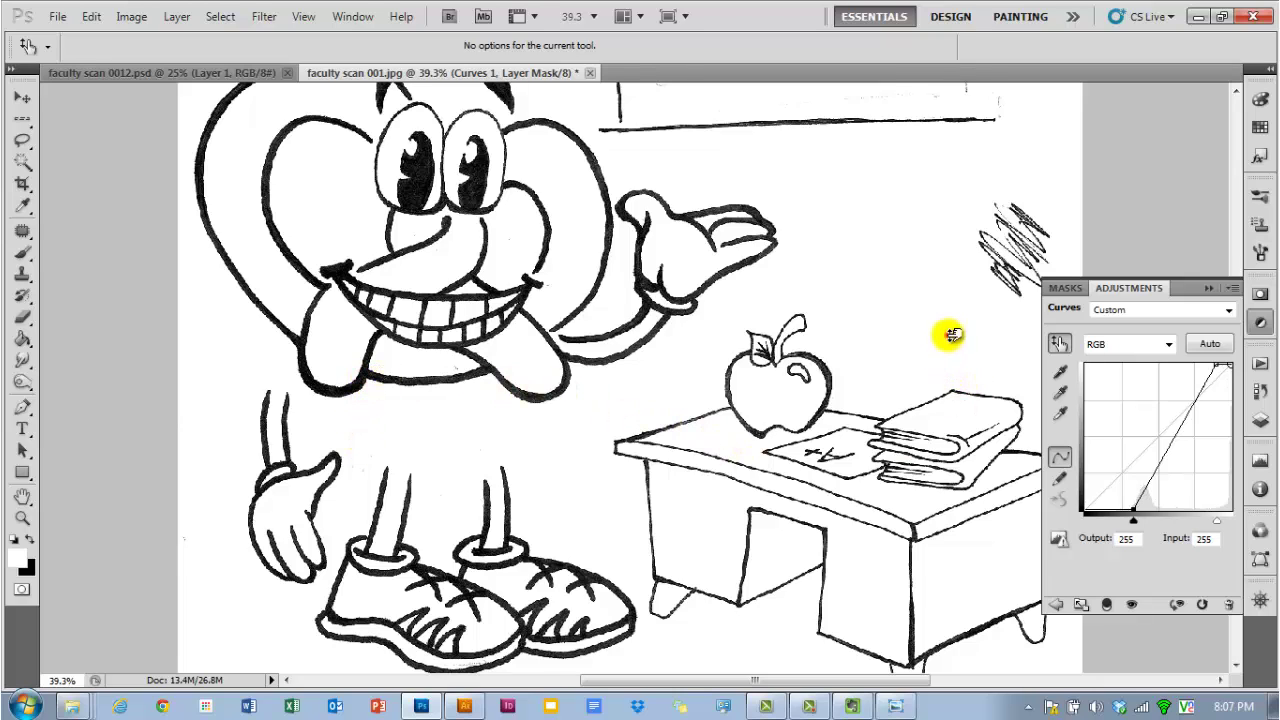
drag(948, 335, 953, 300)
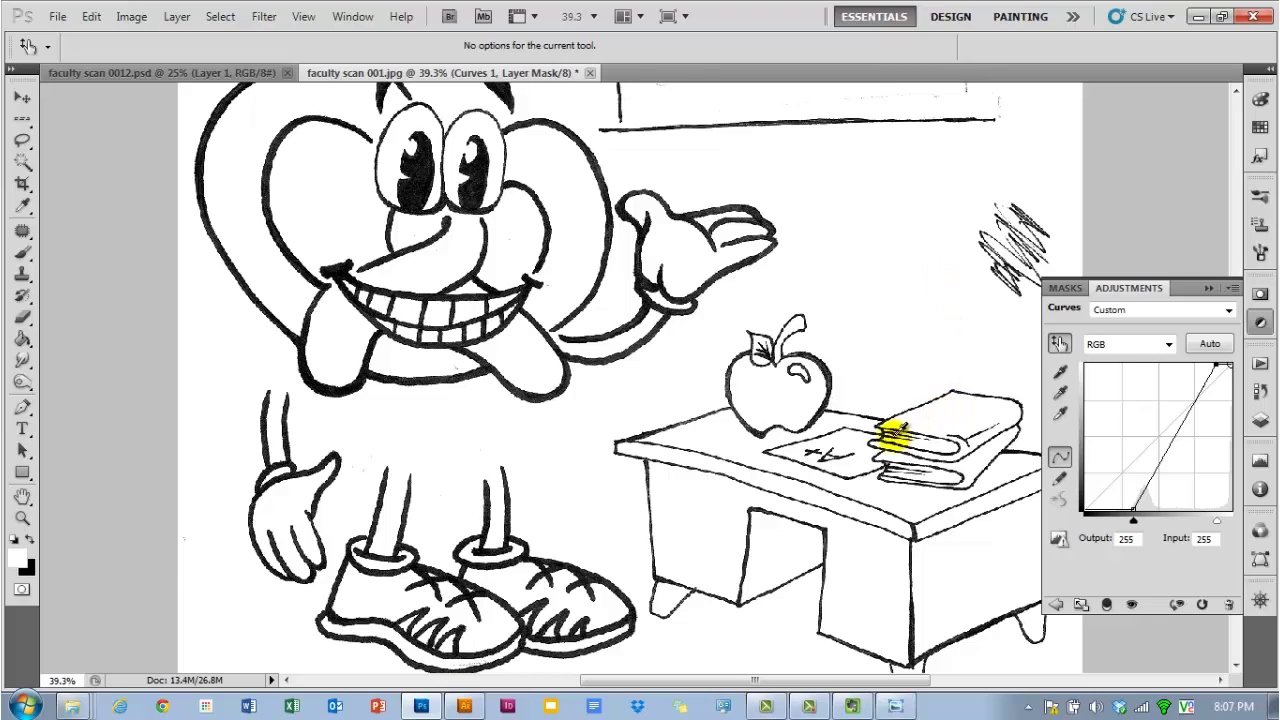
drag(805, 381, 823, 434)
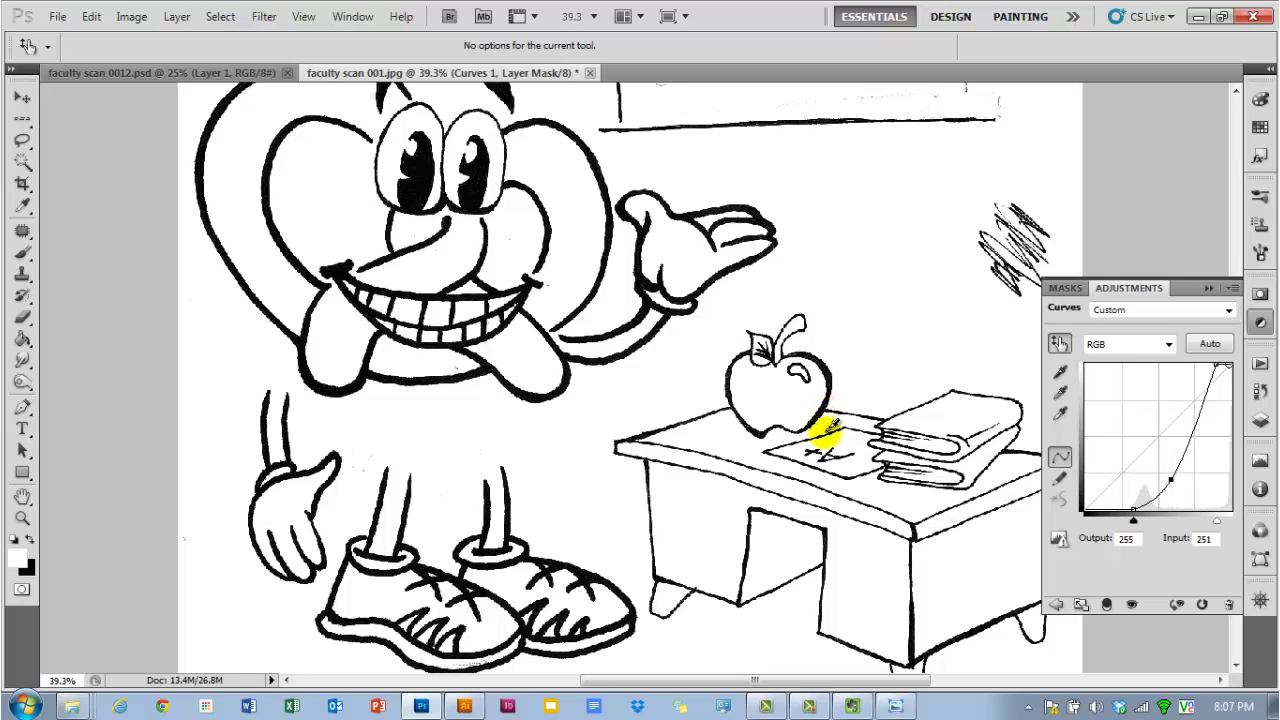
click(1167, 482)
scroll(563, 337, up, 1)
scroll(591, 334, down, 2)
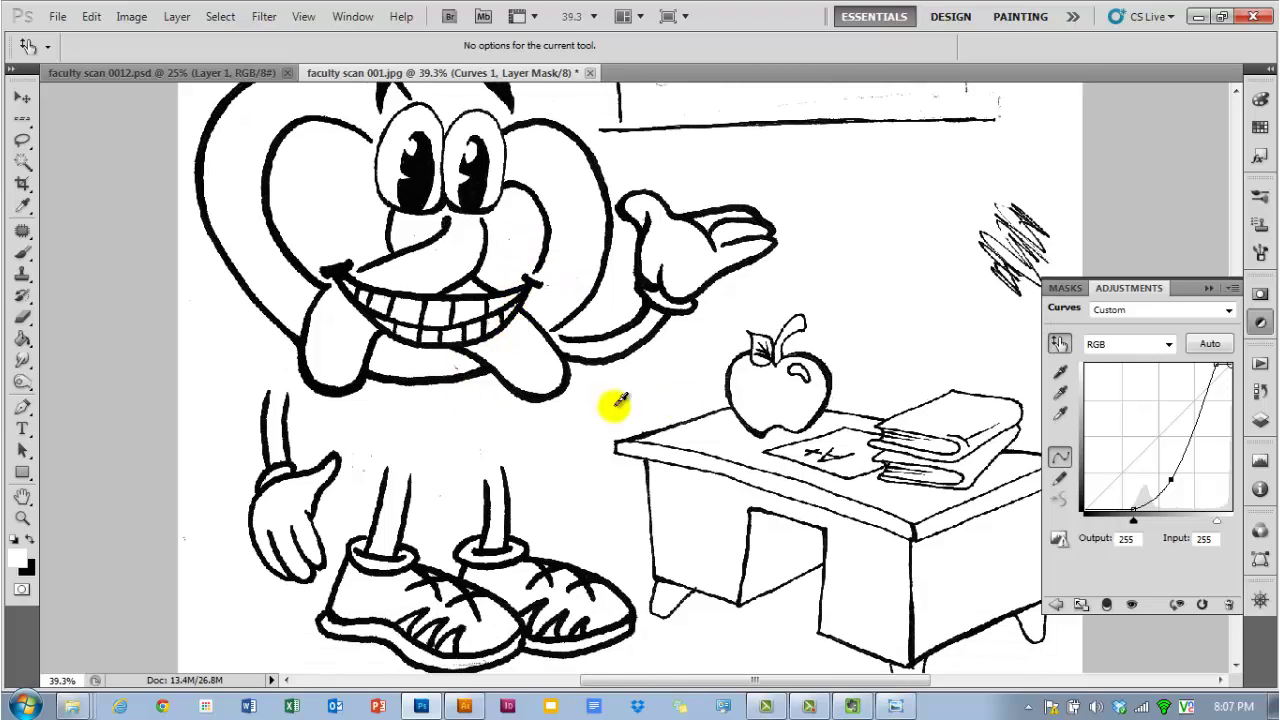
scroll(700, 395, up, 2)
scroll(904, 239, up, 1)
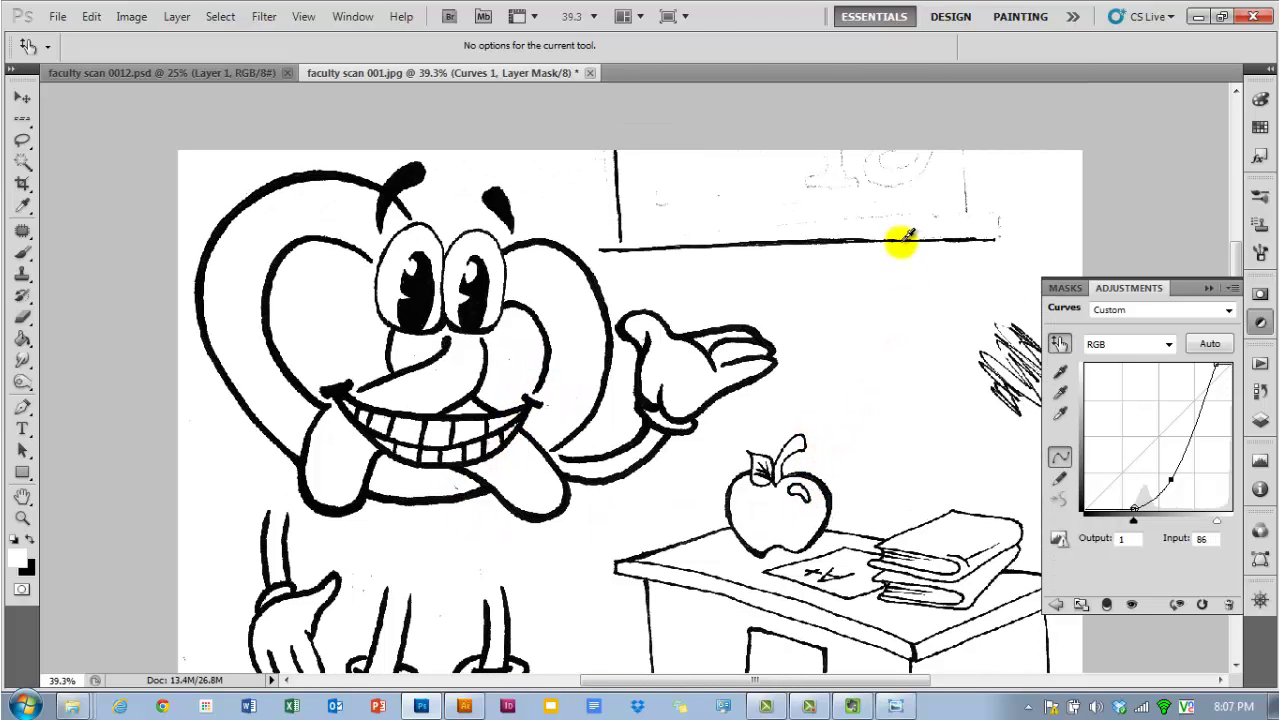
click(865, 168)
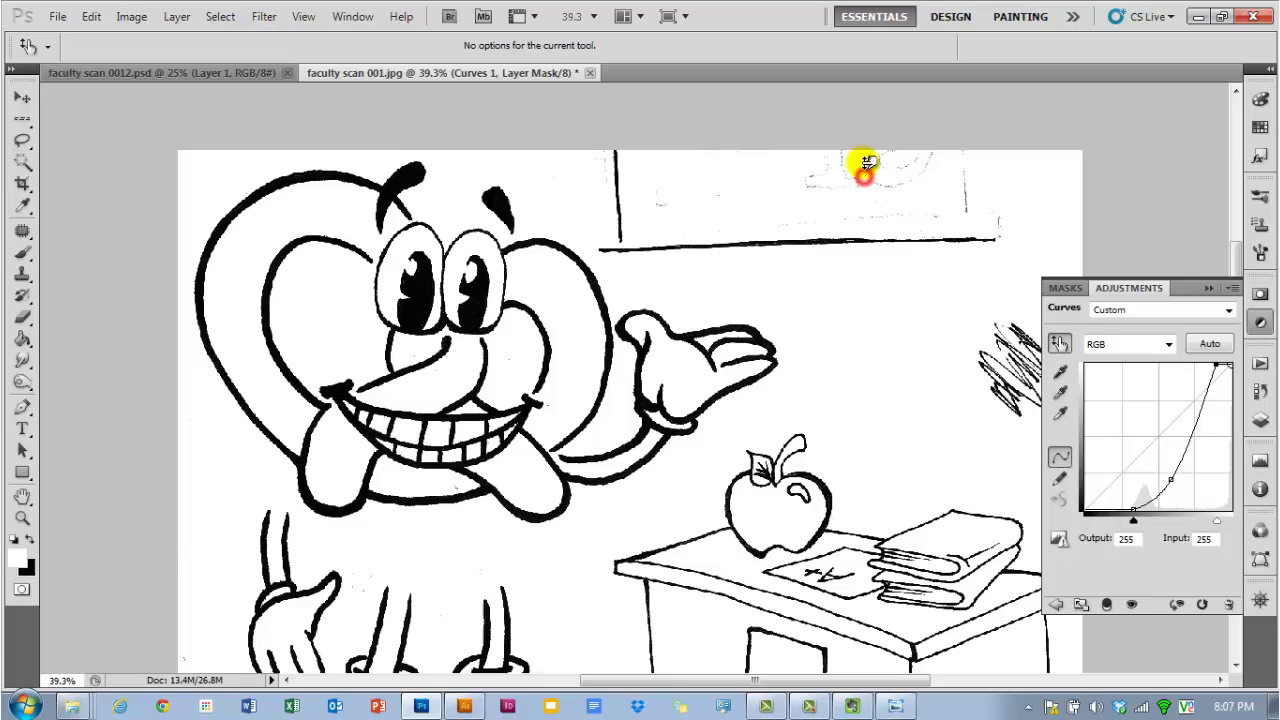
scroll(857, 220, down, 2)
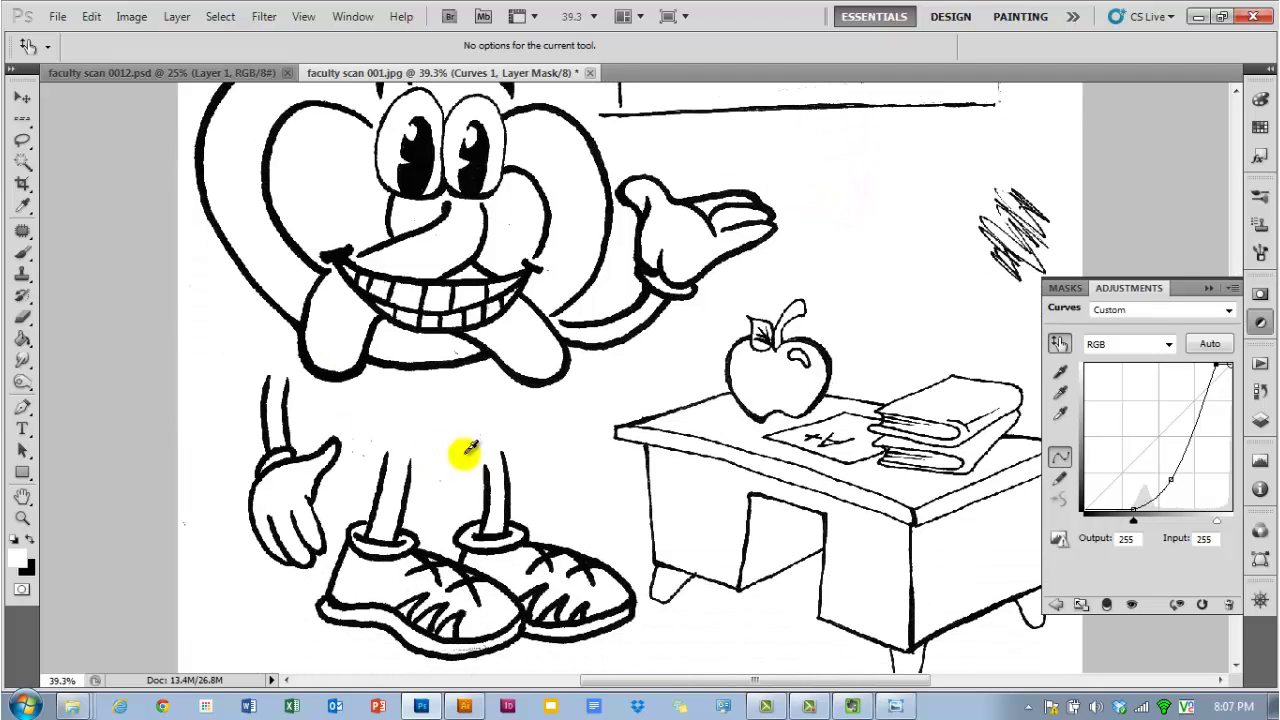
click(1257, 420)
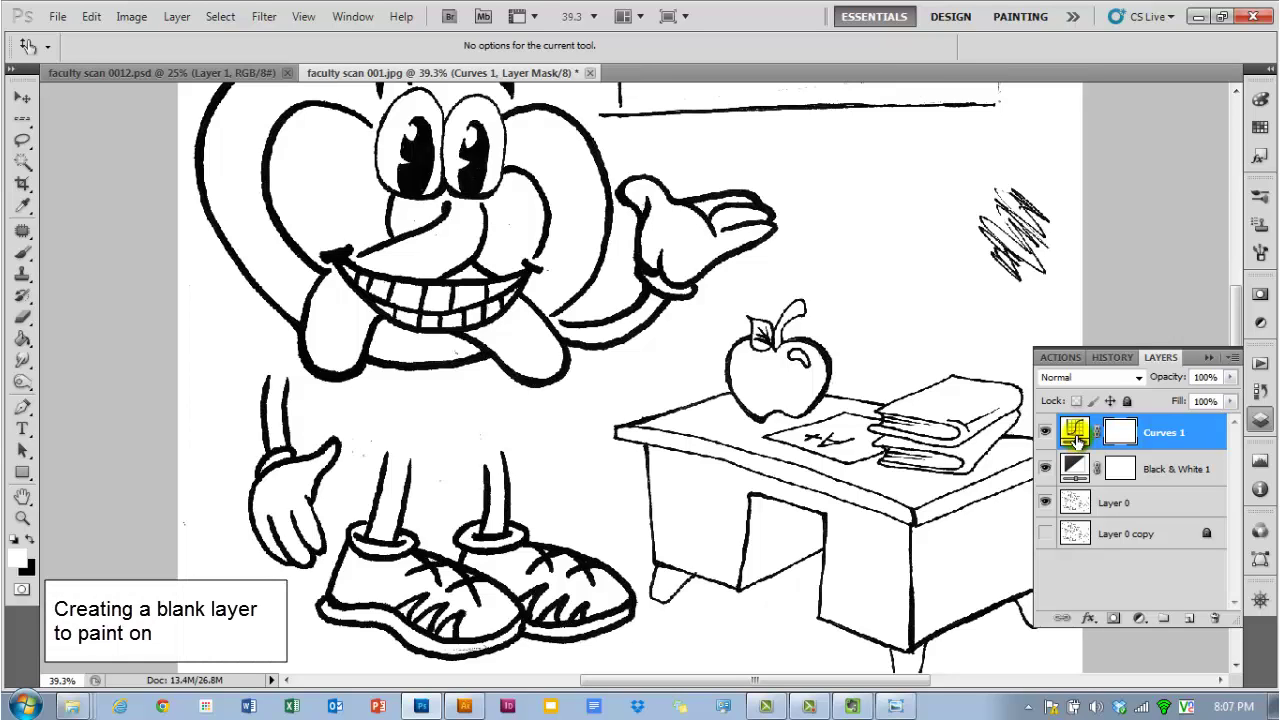
- Add a new empty Layer 1 above Layer 0 and set up a large brush
click(1145, 507)
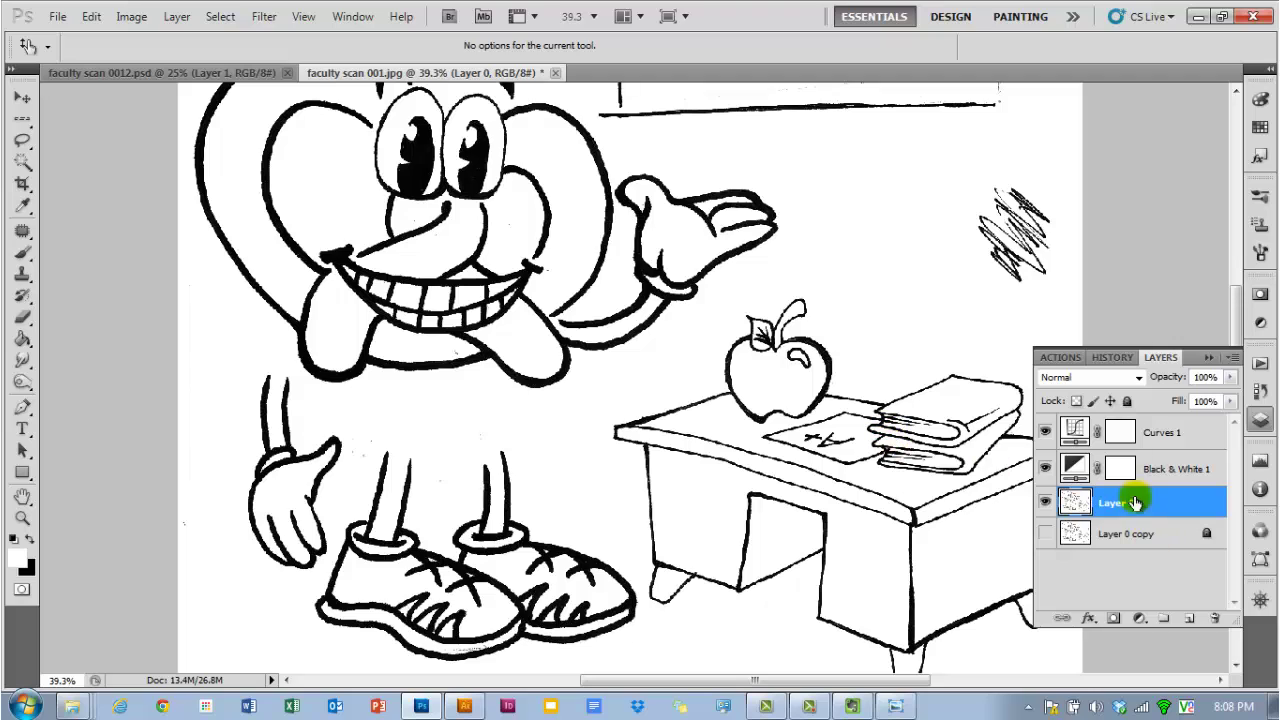
click(1189, 619)
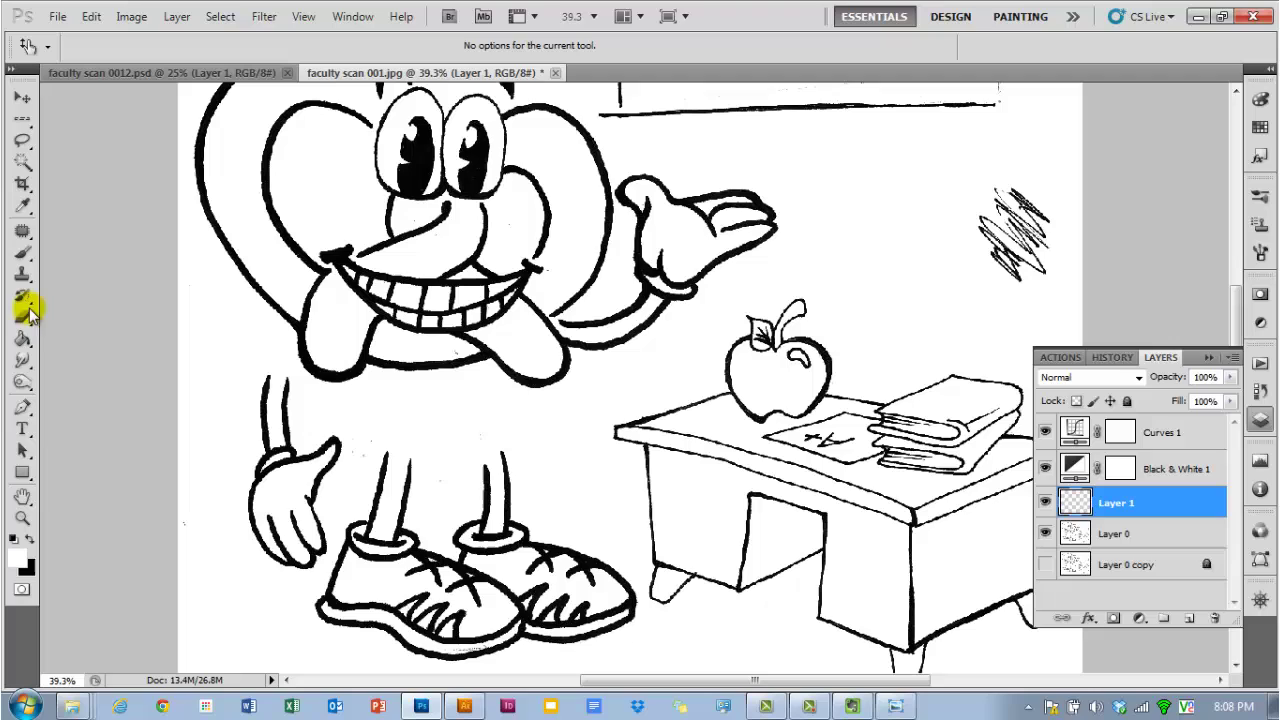
click(22, 250)
drag(500, 368, 540, 388)
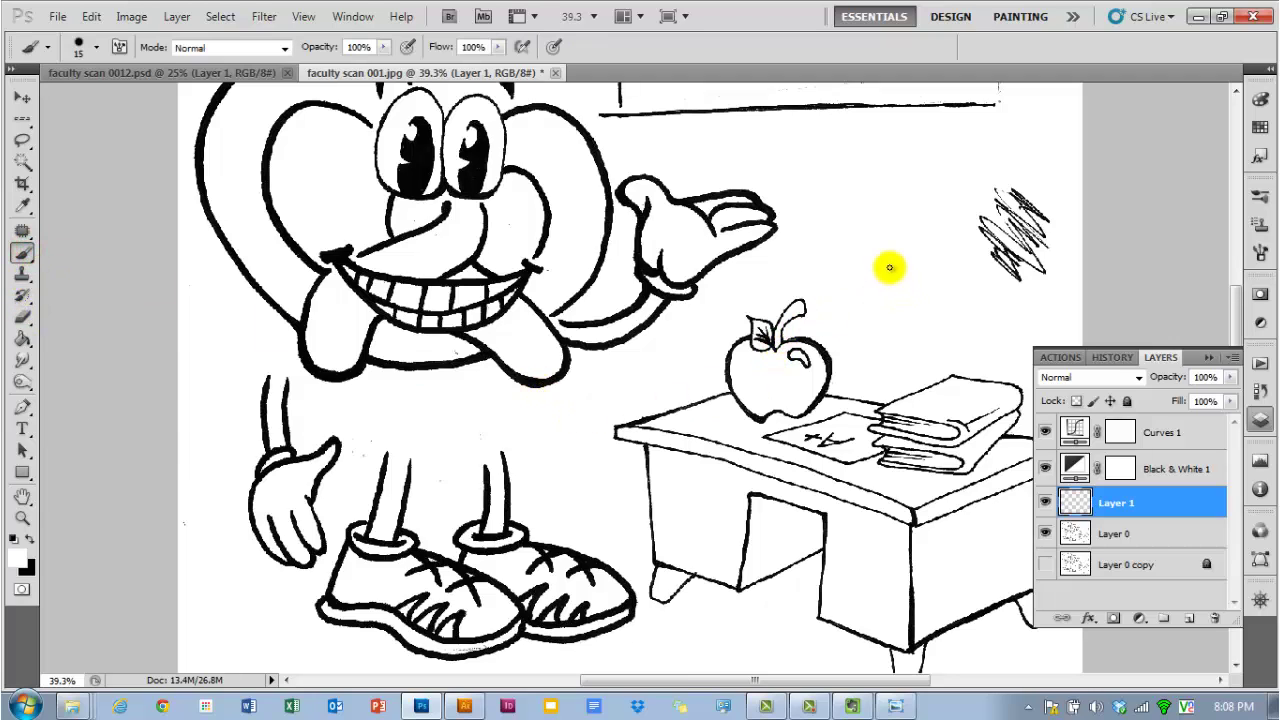
key(bracketright)
key(bracketright)
key(bracketright)
key(bracketright)
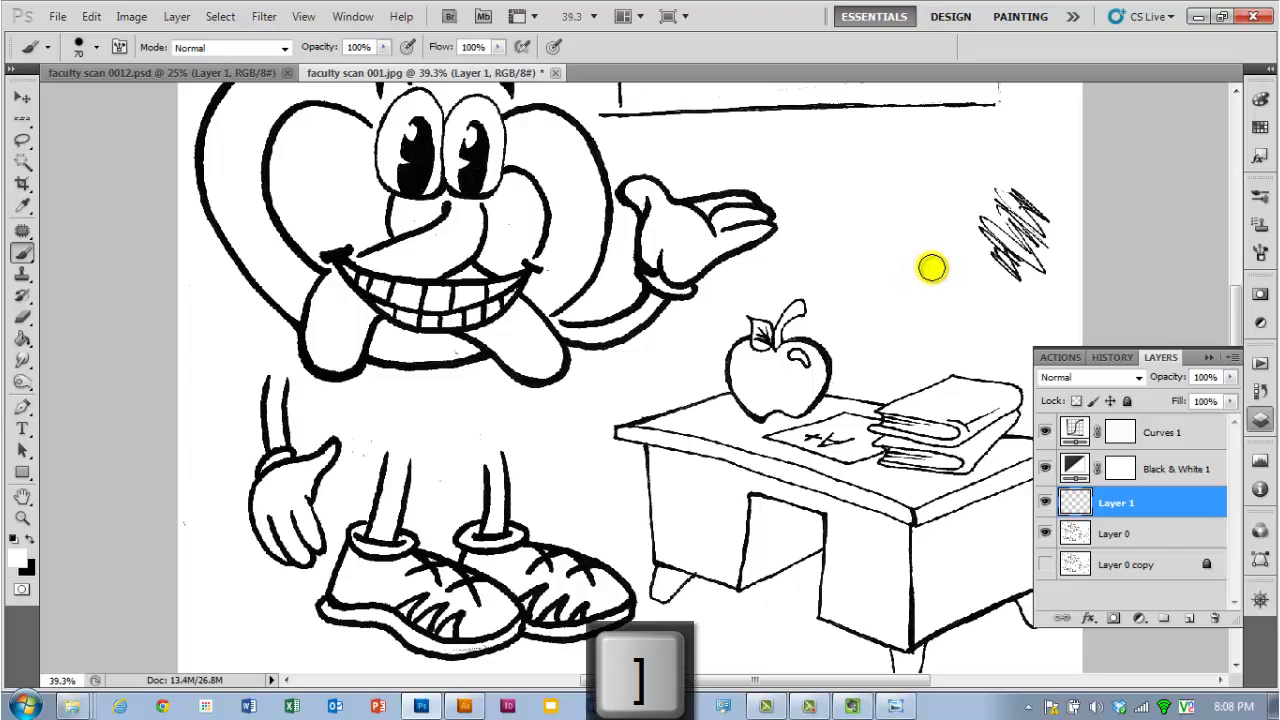
key(bracketright)
key(bracketright)
key(bracketright)
key(bracketright)
key(bracketright)
key(bracketright)
key(bracketright)
- Paint white over the top-right scribble, chest area and chalkboard lines, resizing the brush as needed
drag(943, 271, 1000, 249)
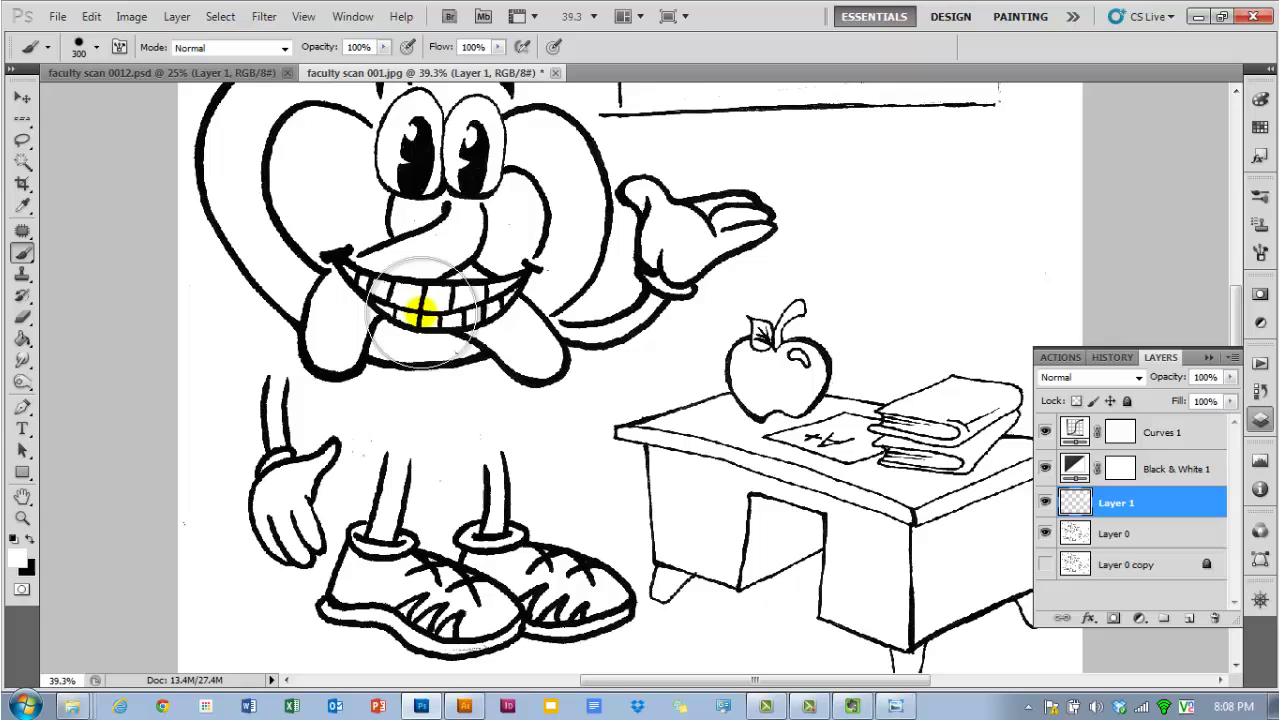
scroll(445, 318, down, 2)
scroll(445, 318, down, 3)
scroll(543, 434, up, 3)
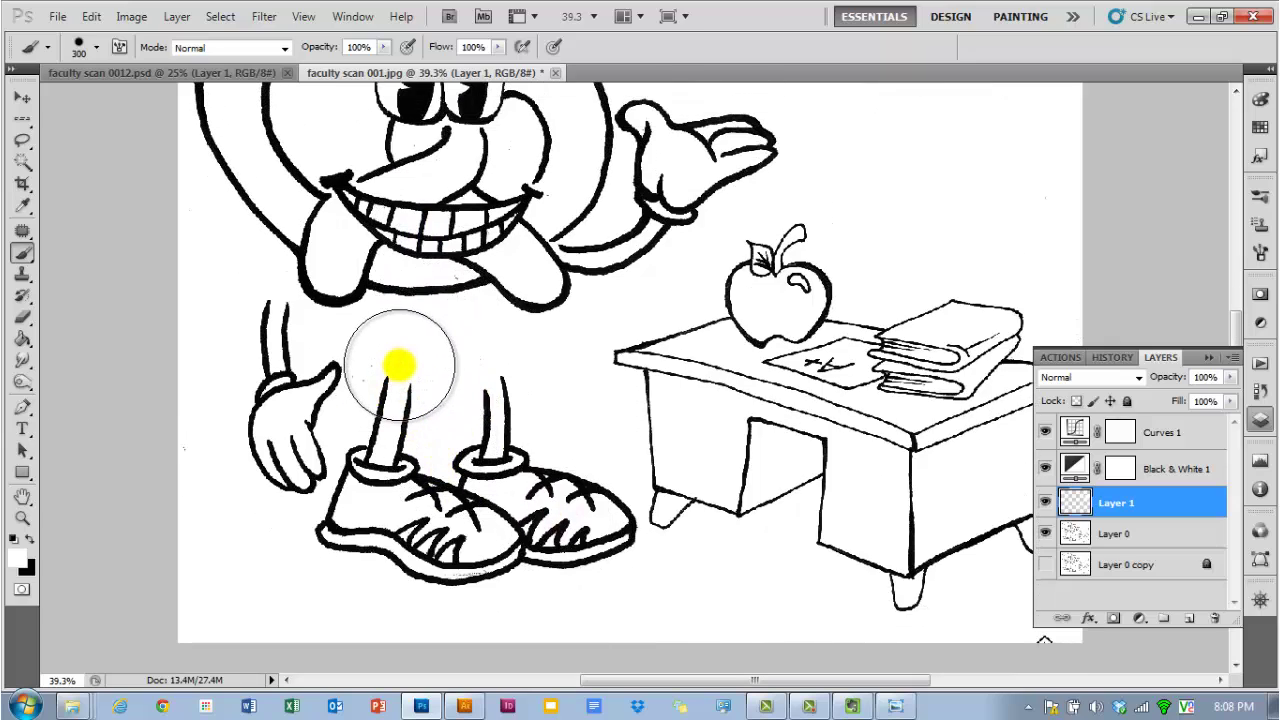
key(bracketleft)
key(bracketleft)
key(bracketleft)
key(bracketleft)
key(bracketleft)
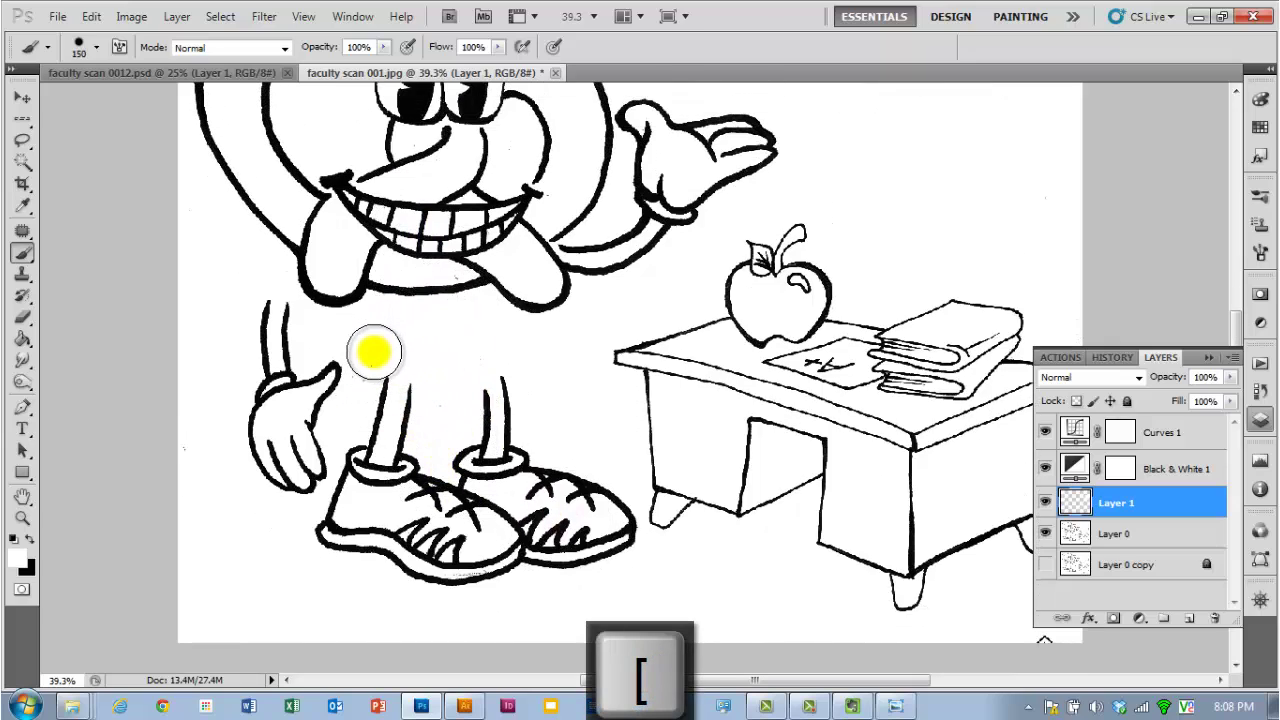
click(369, 361)
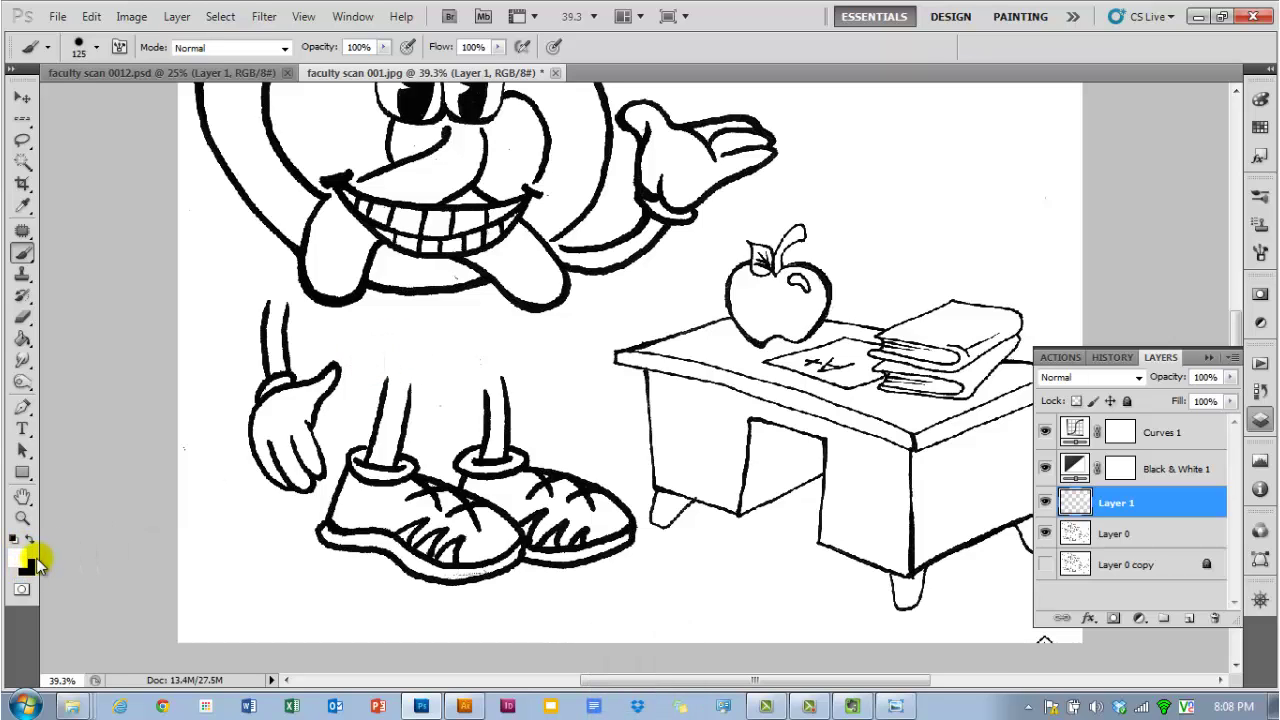
scroll(550, 450, up, 5)
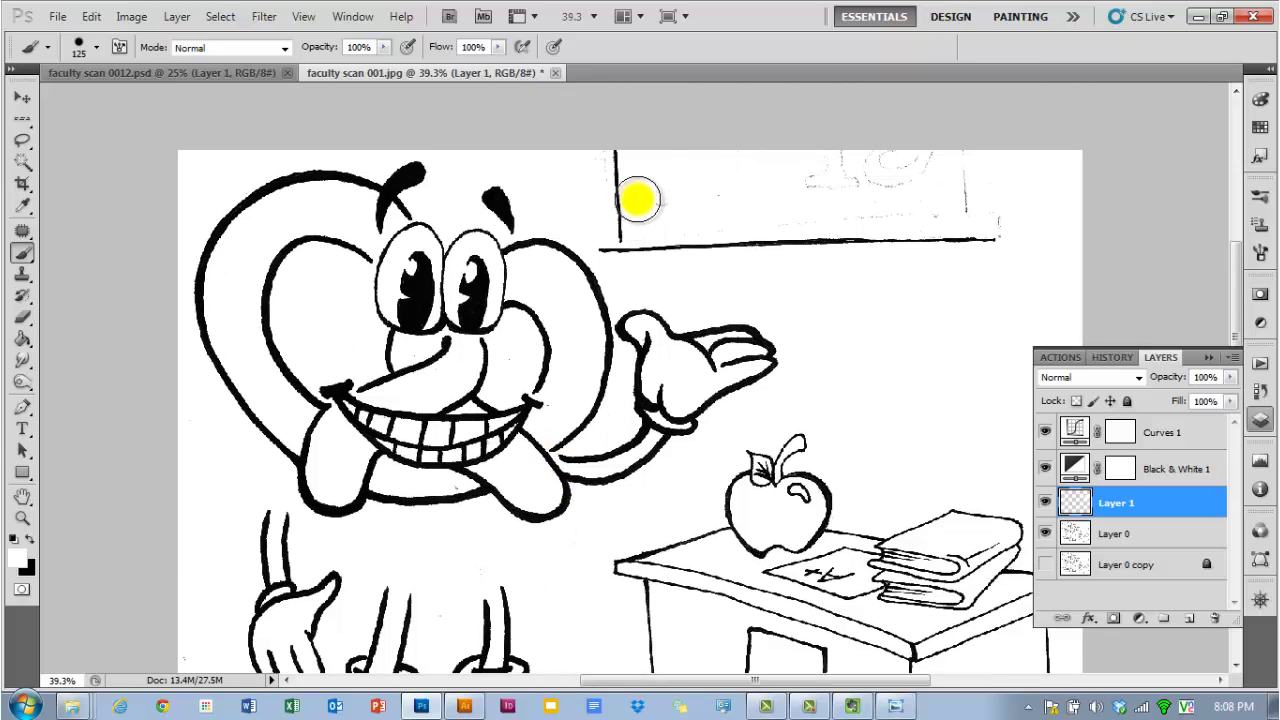
mouse_move(623, 149)
mouse_down()
mouse_move(615, 242)
mouse_move(998, 234)
mouse_move(904, 195)
mouse_move(998, 165)
mouse_move(724, 174)
mouse_move(643, 204)
mouse_up()
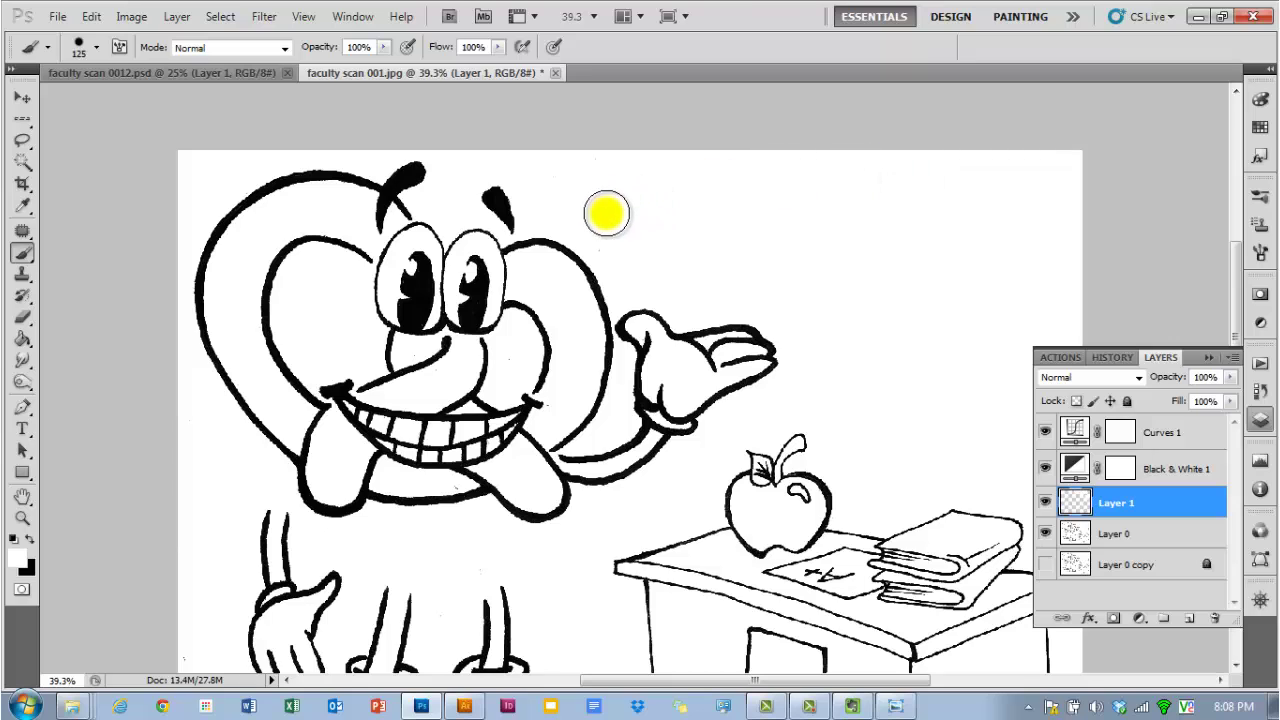
scroll(632, 234, down, 3)
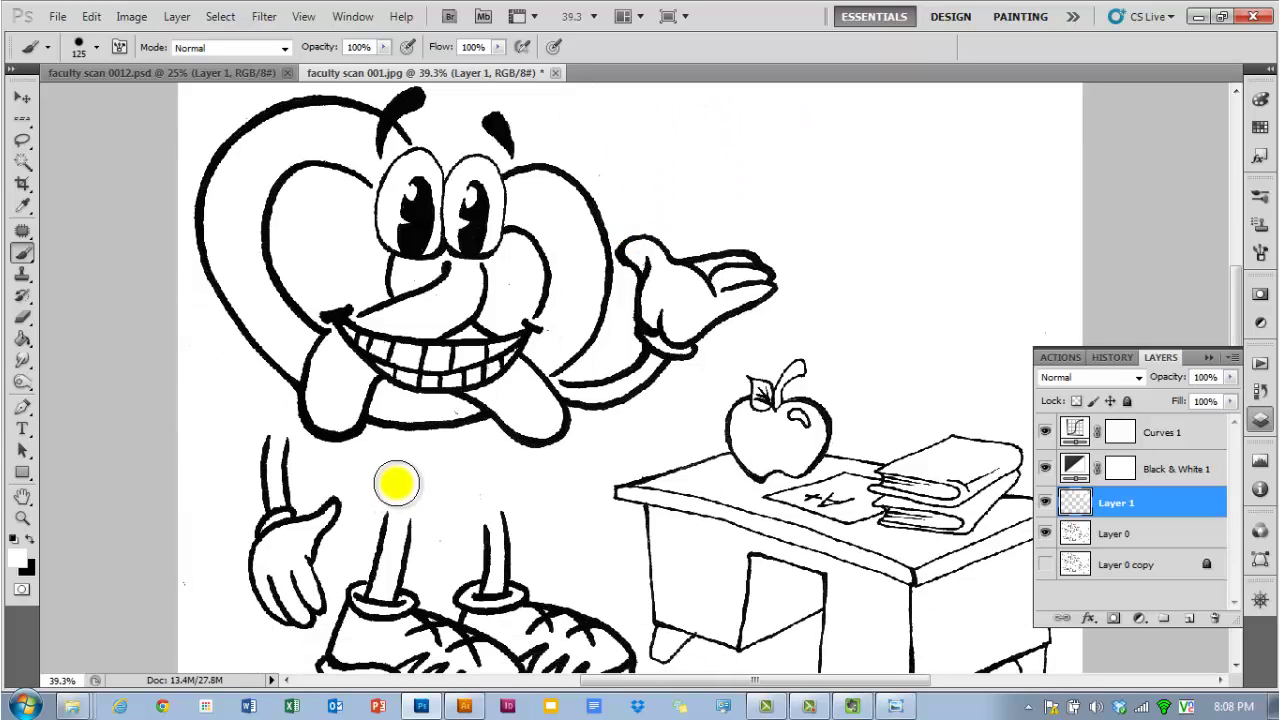
key(x)
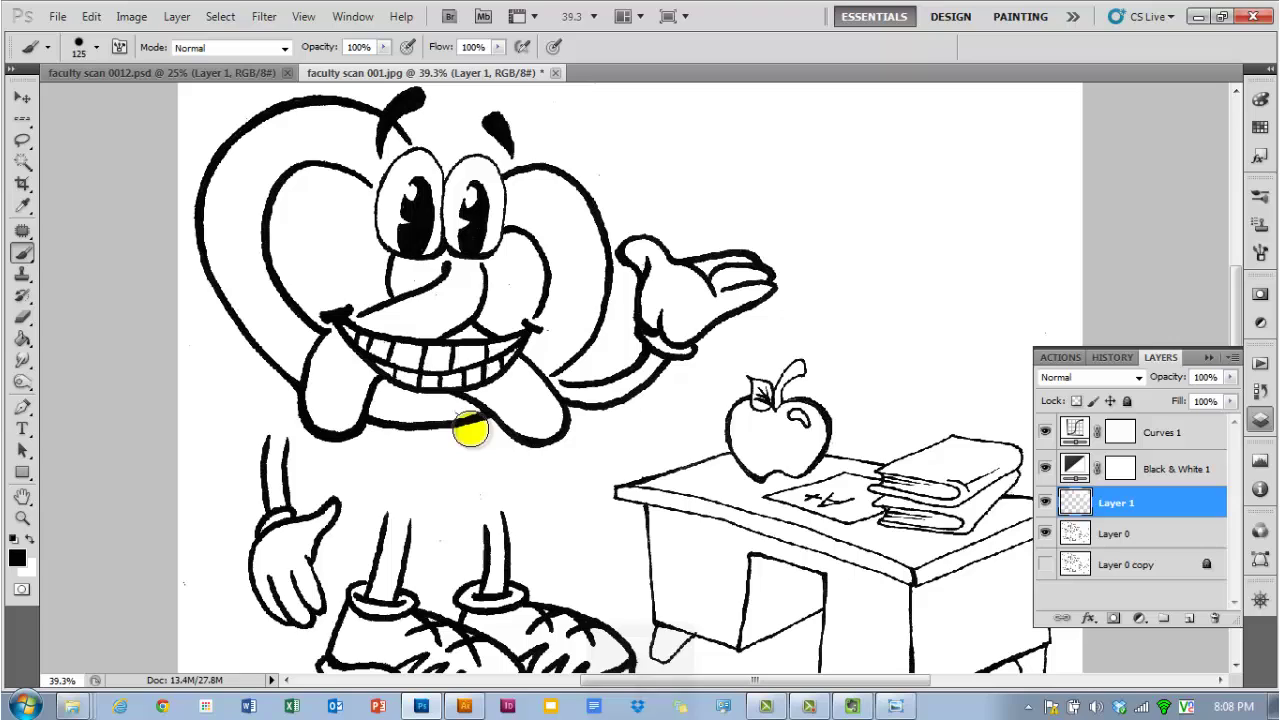
key(bracketleft)
key(bracketleft)
key(bracketleft)
key(bracketleft)
key(bracketleft)
key(bracketleft)
key(bracketleft)
key(bracketleft)
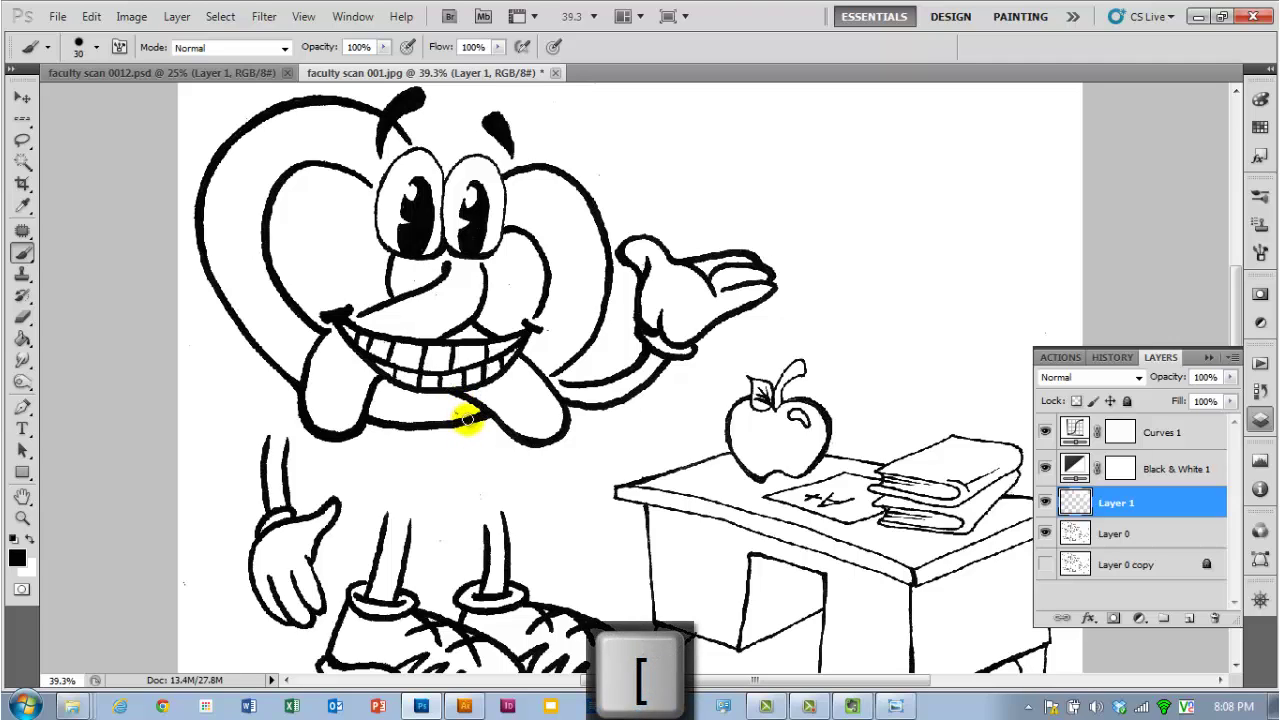
scroll(467, 420, up, 5)
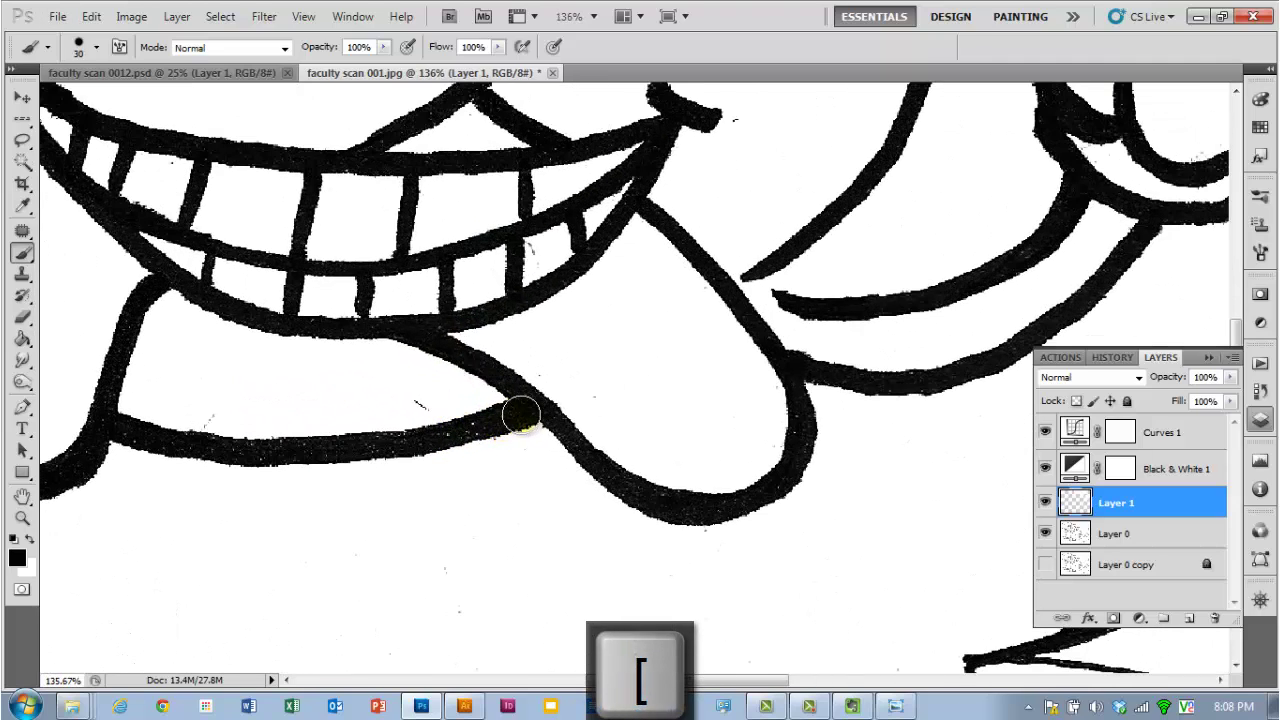
scroll(420, 402, up, 1)
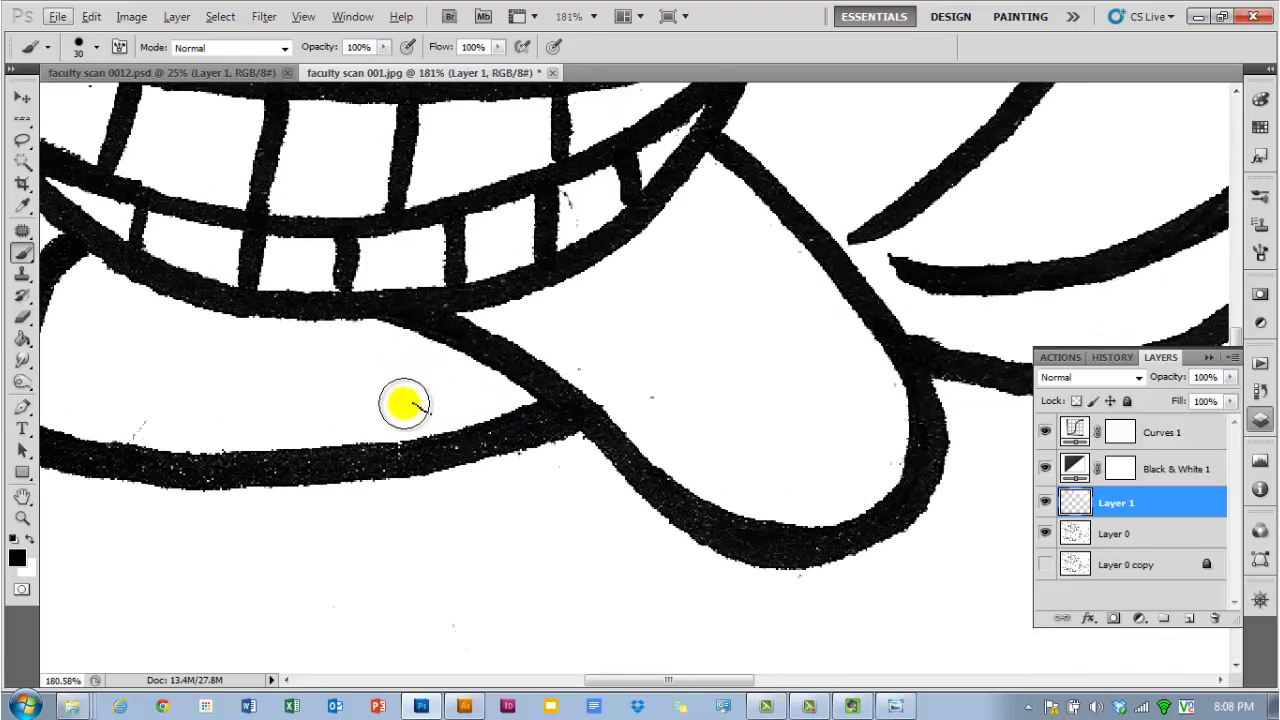
key(x)
scroll(471, 397, down, 1)
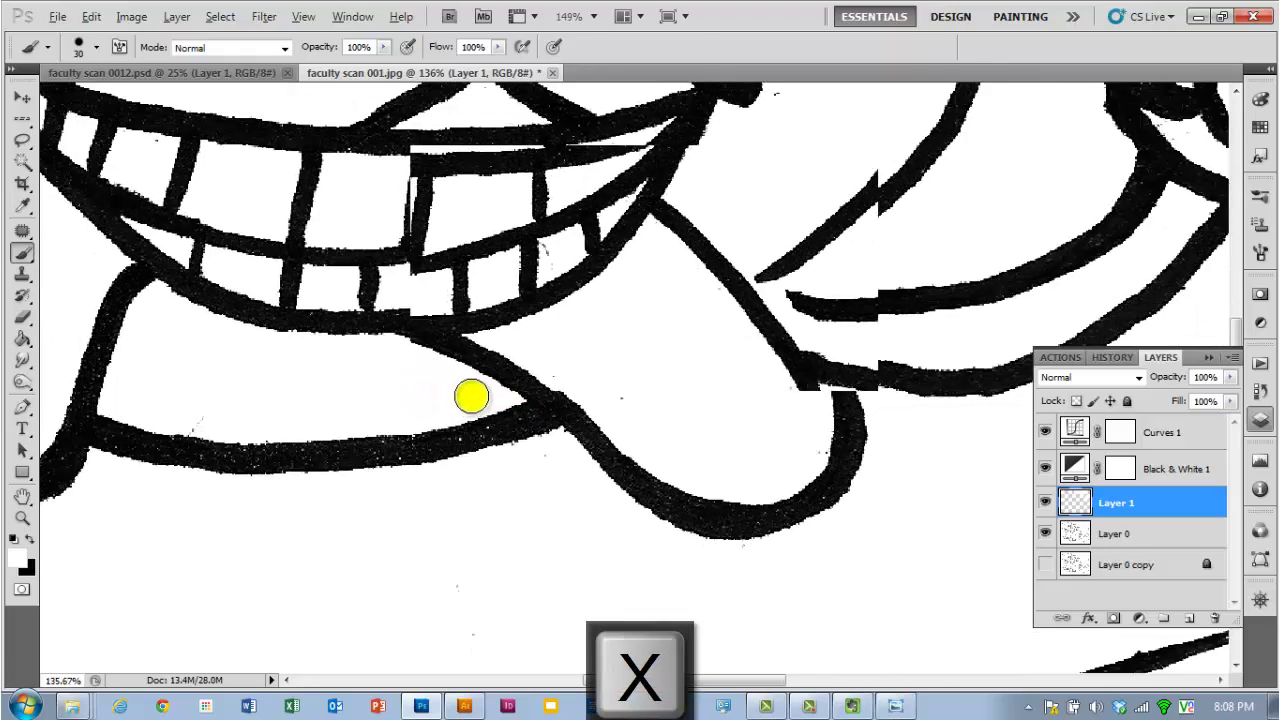
scroll(471, 397, down, 5)
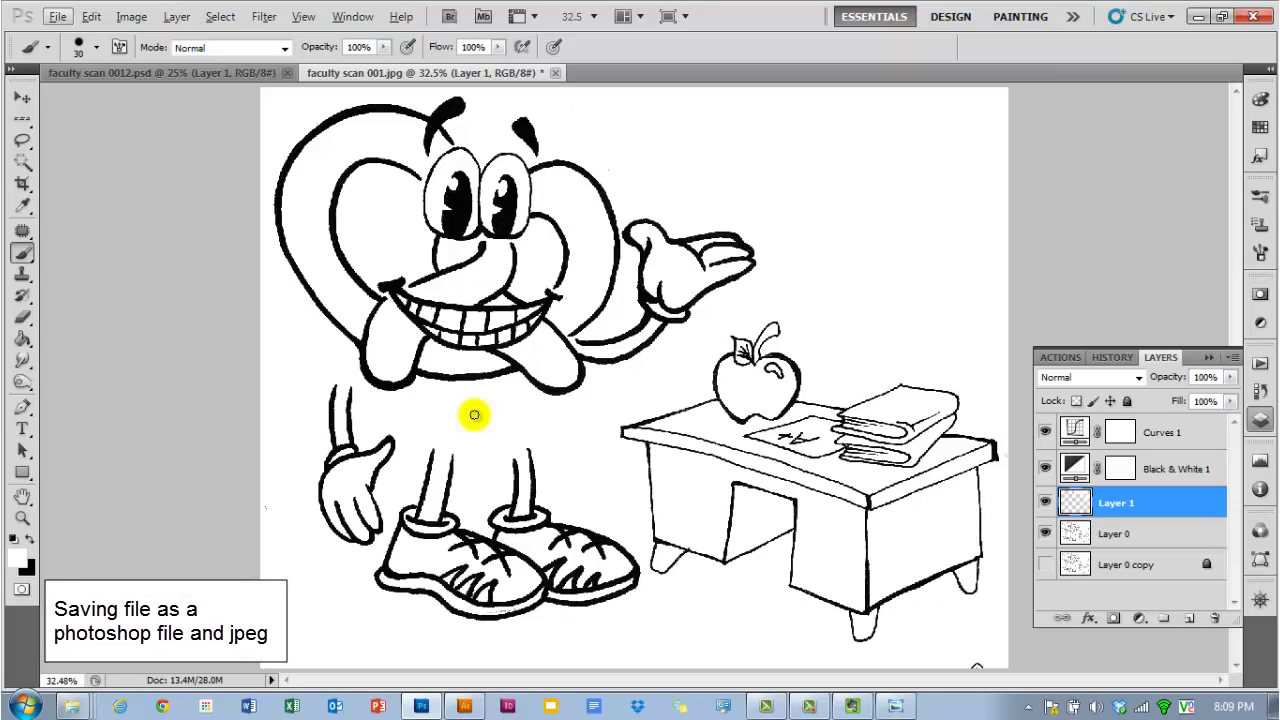
- Save the drawing as faculty scan 0013454.psd in Photoshop format
click(58, 16)
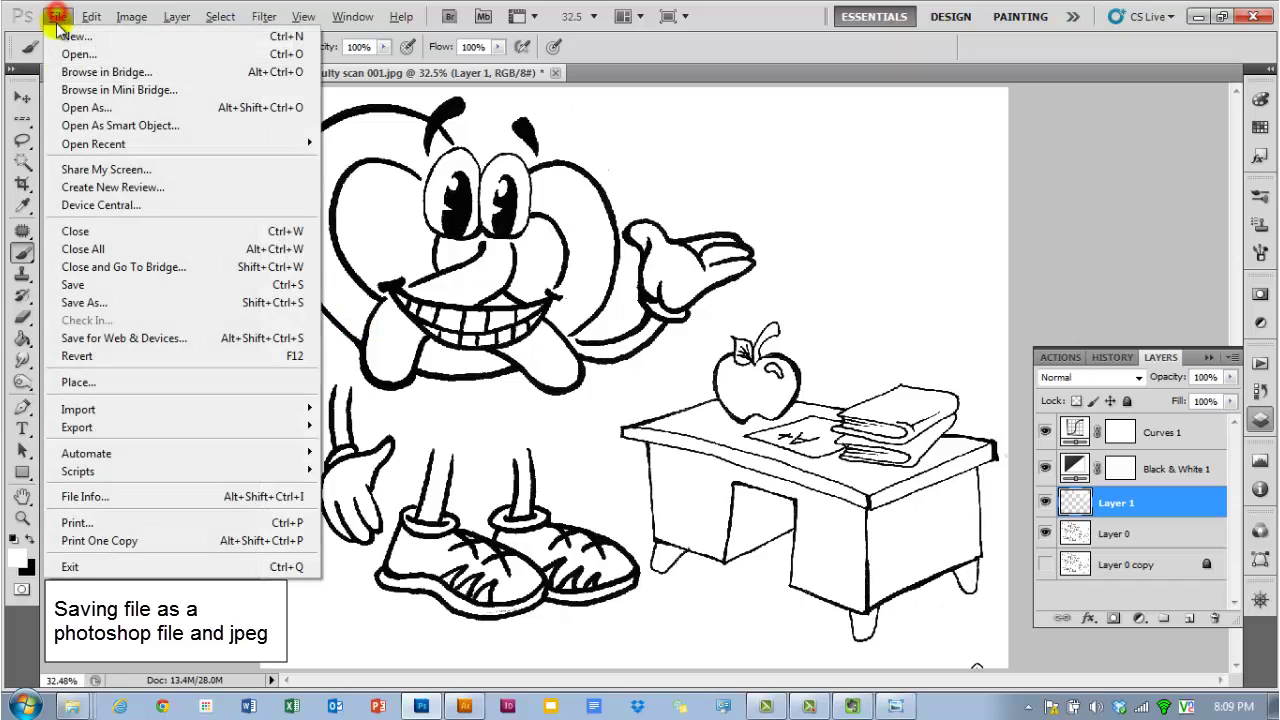
click(85, 302)
click(891, 396)
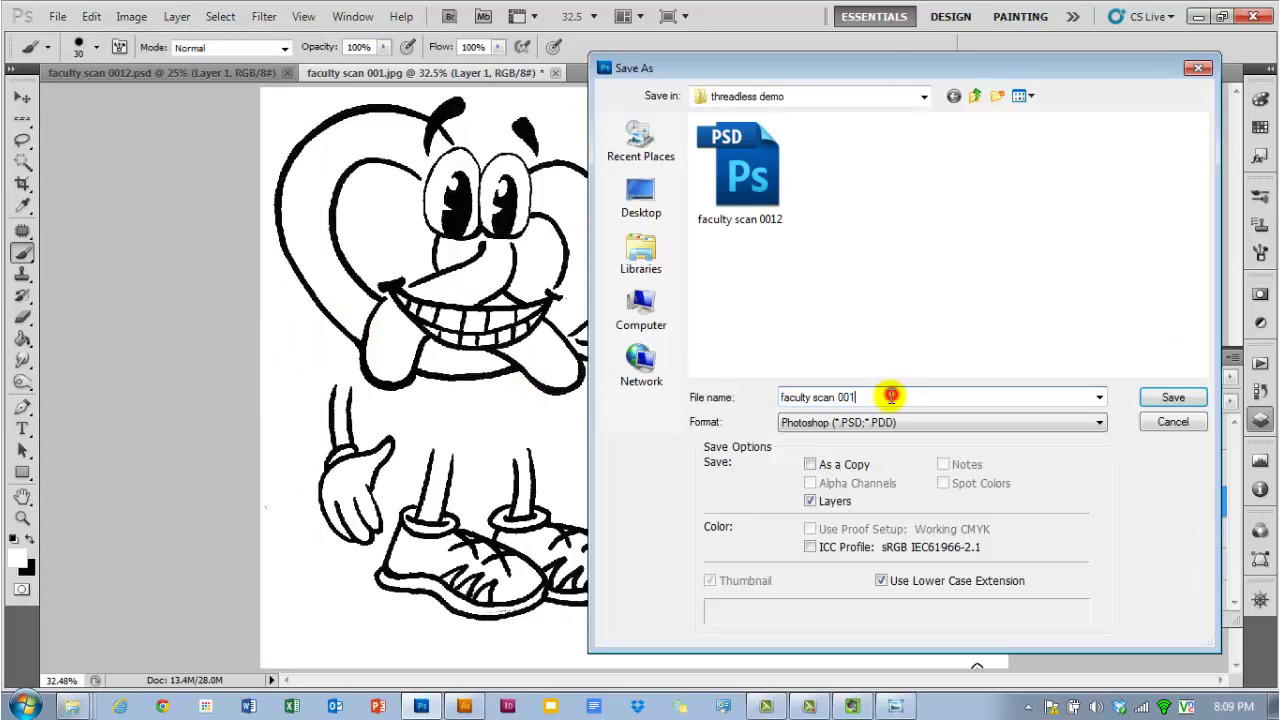
click(1160, 397)
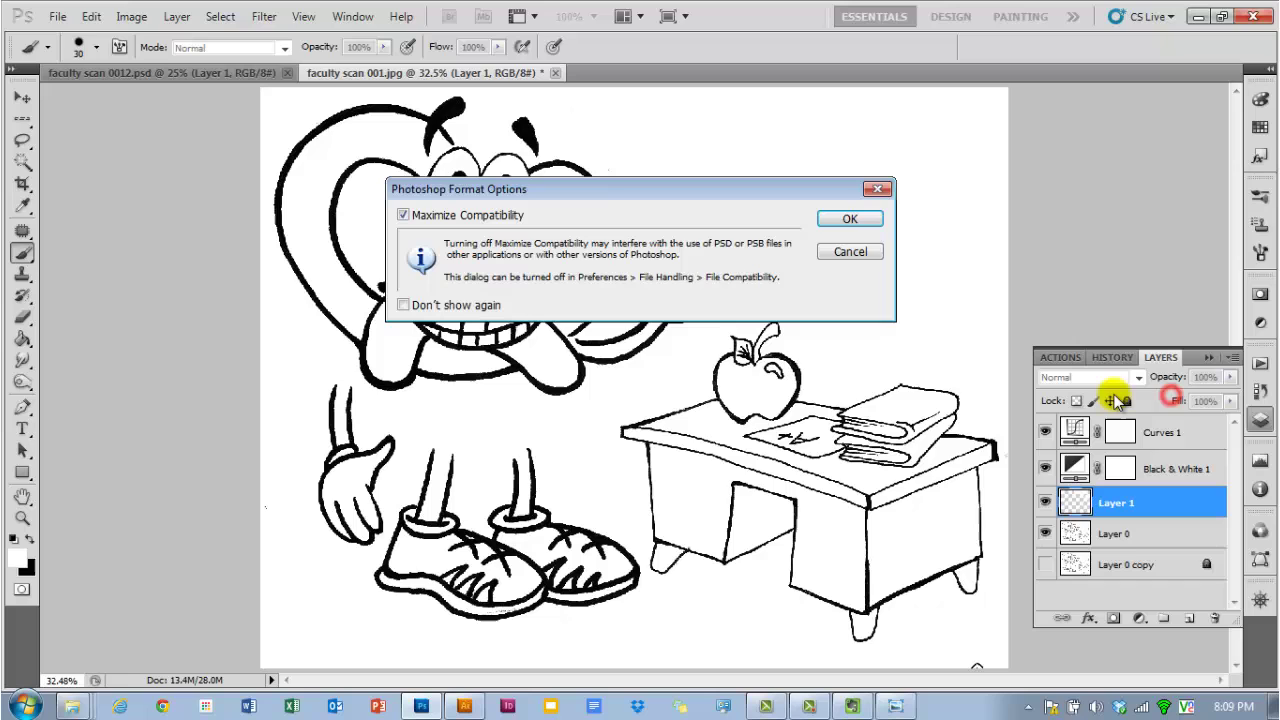
click(866, 219)
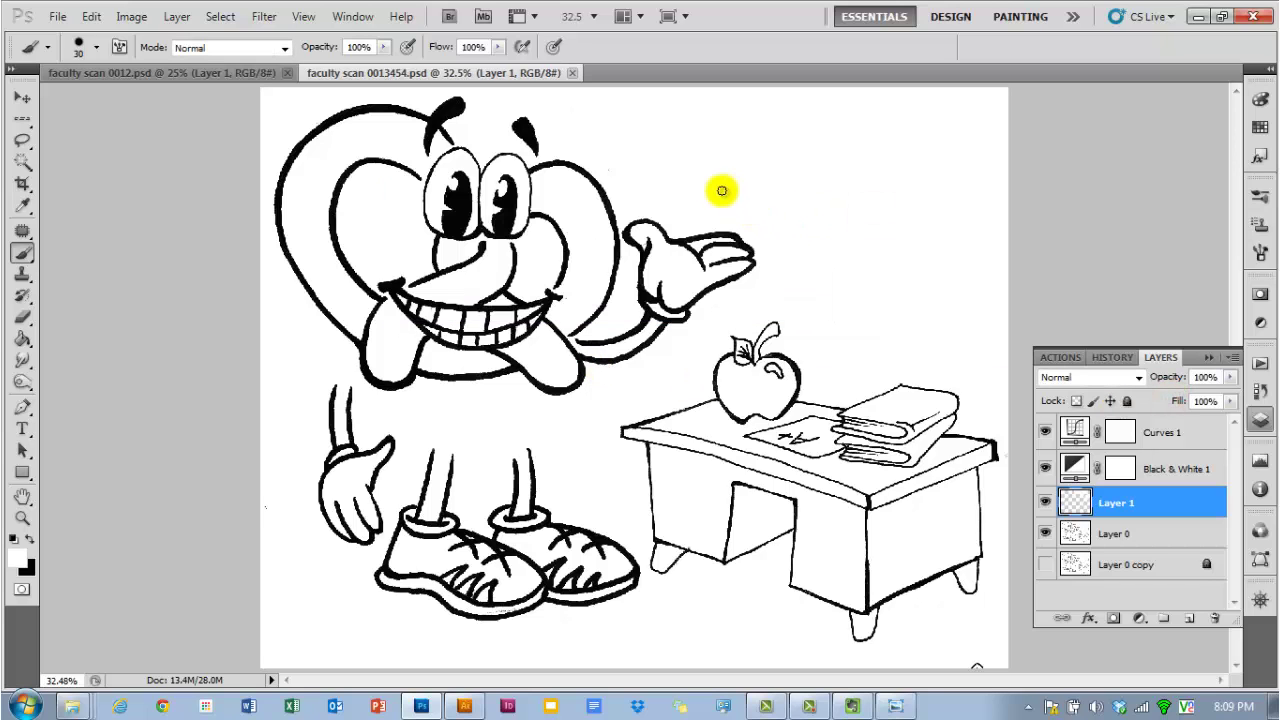
- Save a JPEG copy of faculty scan 0013454, accepting the JPEG options
click(57, 17)
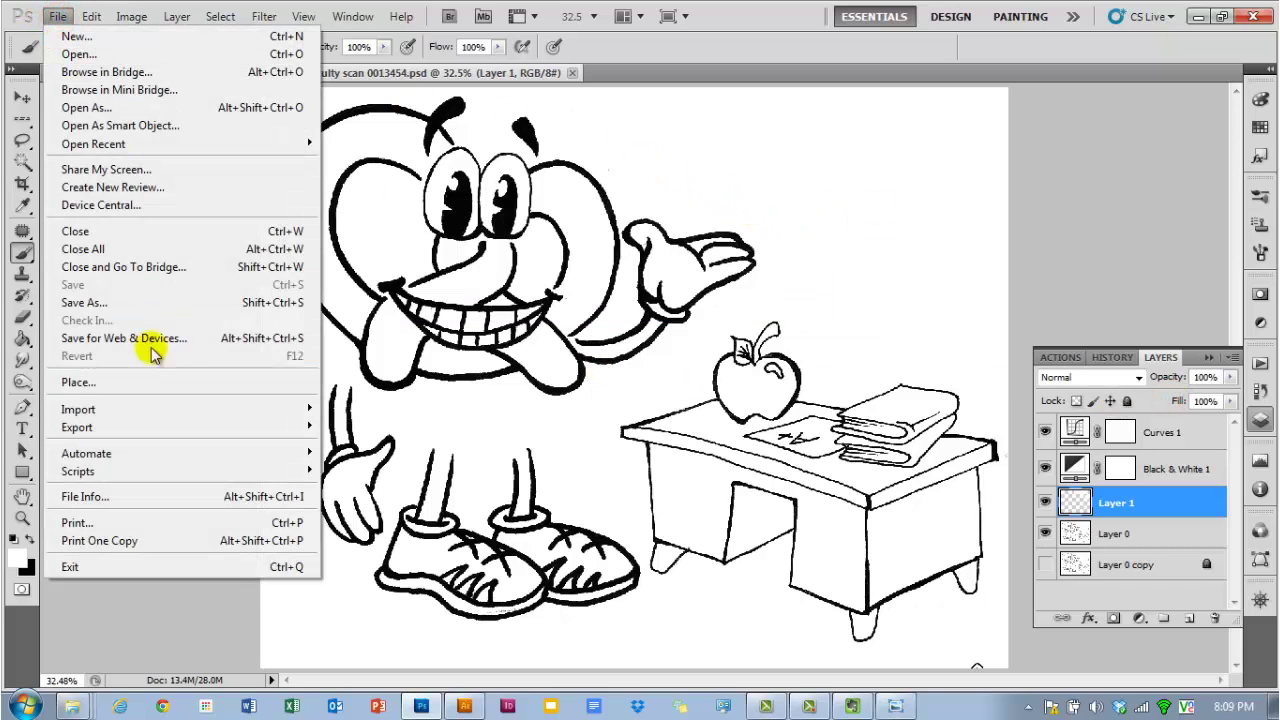
click(120, 294)
click(1014, 422)
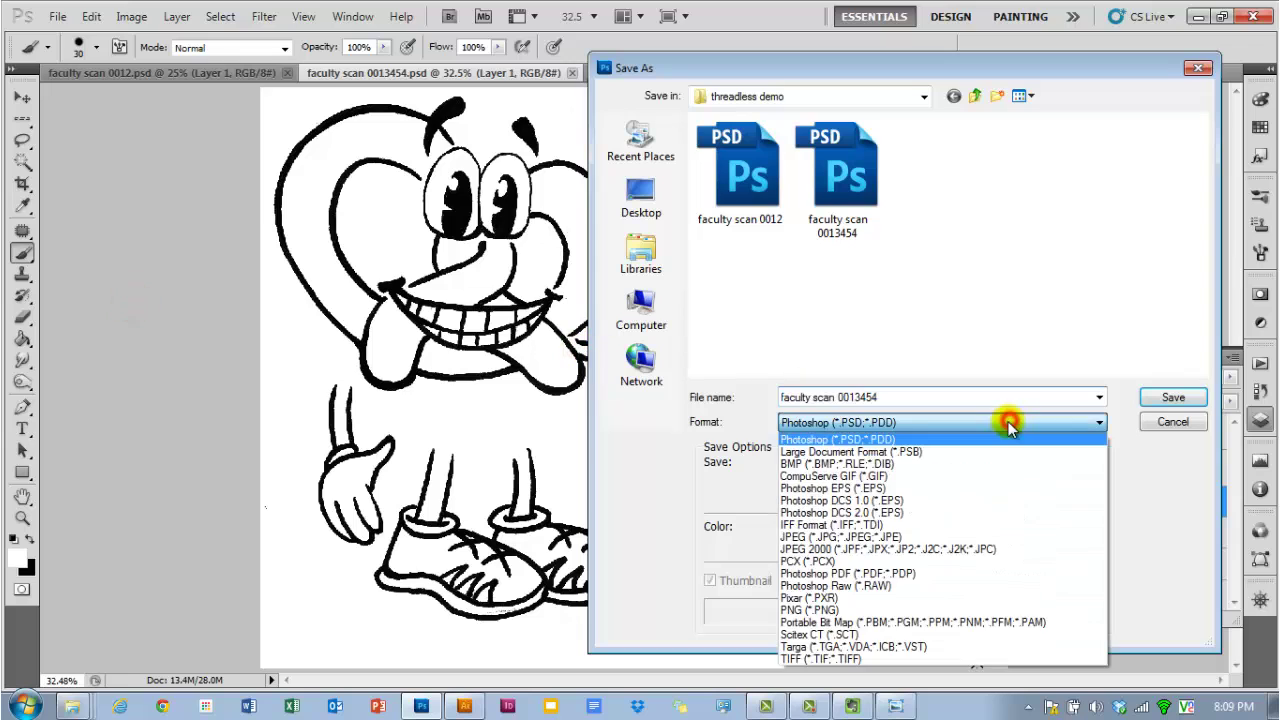
click(943, 522)
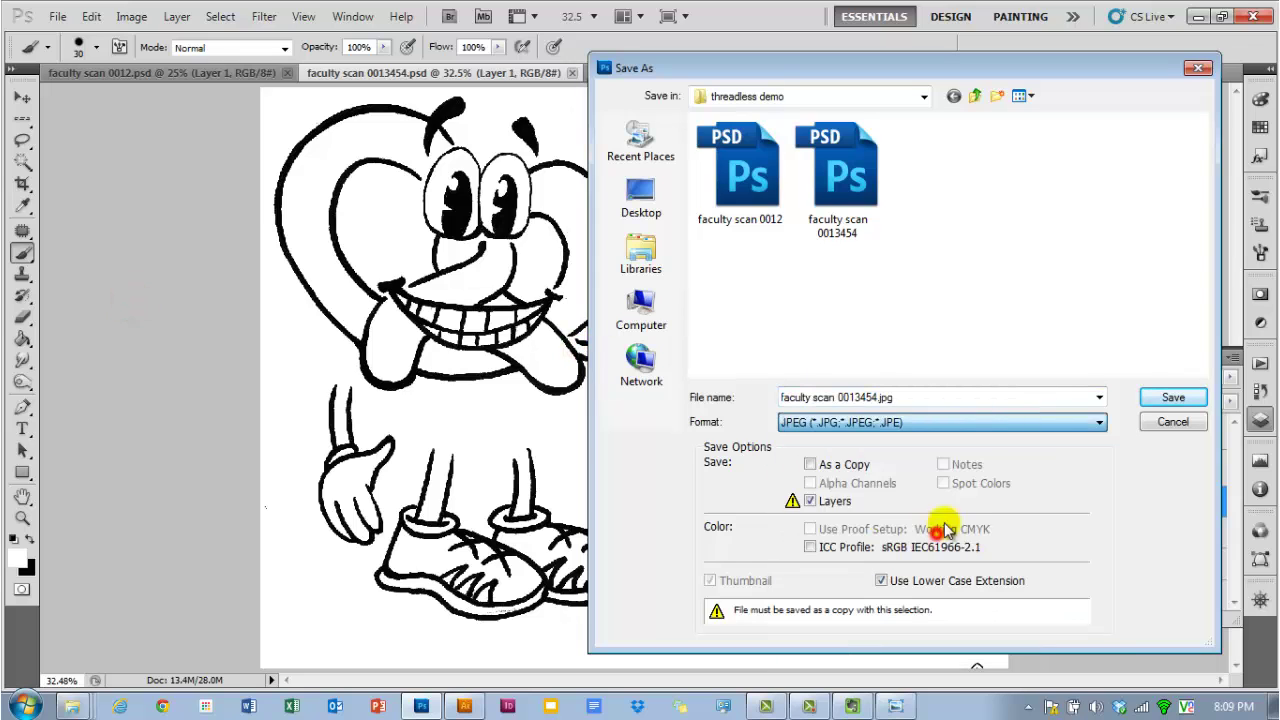
click(1165, 400)
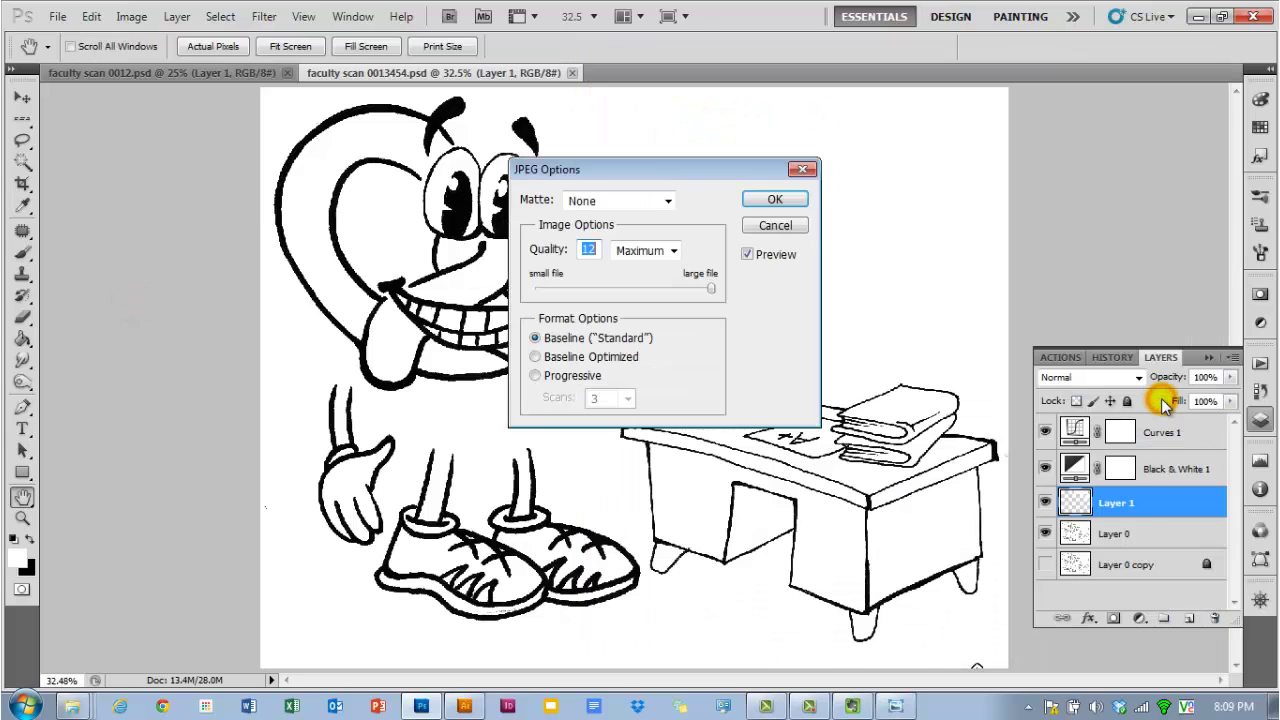
click(757, 200)
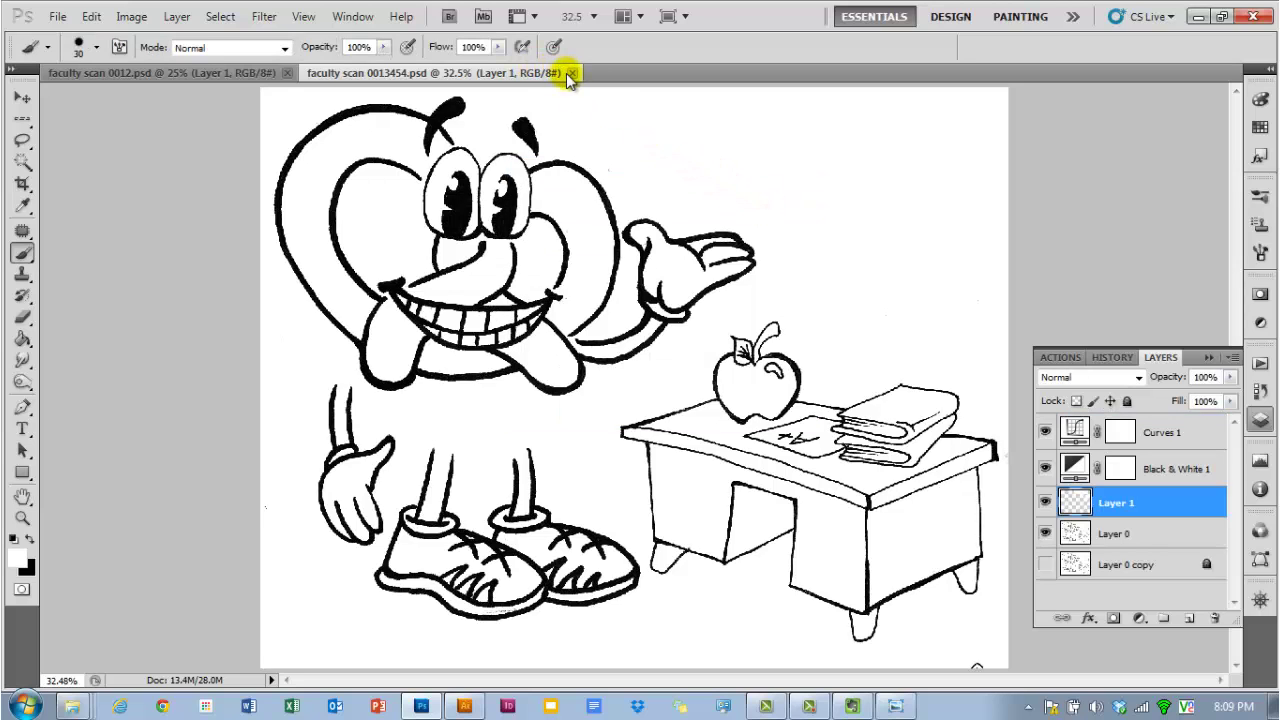
- Switch to Illustrator and create a new blank Letter-size document
click(1199, 17)
click(472, 702)
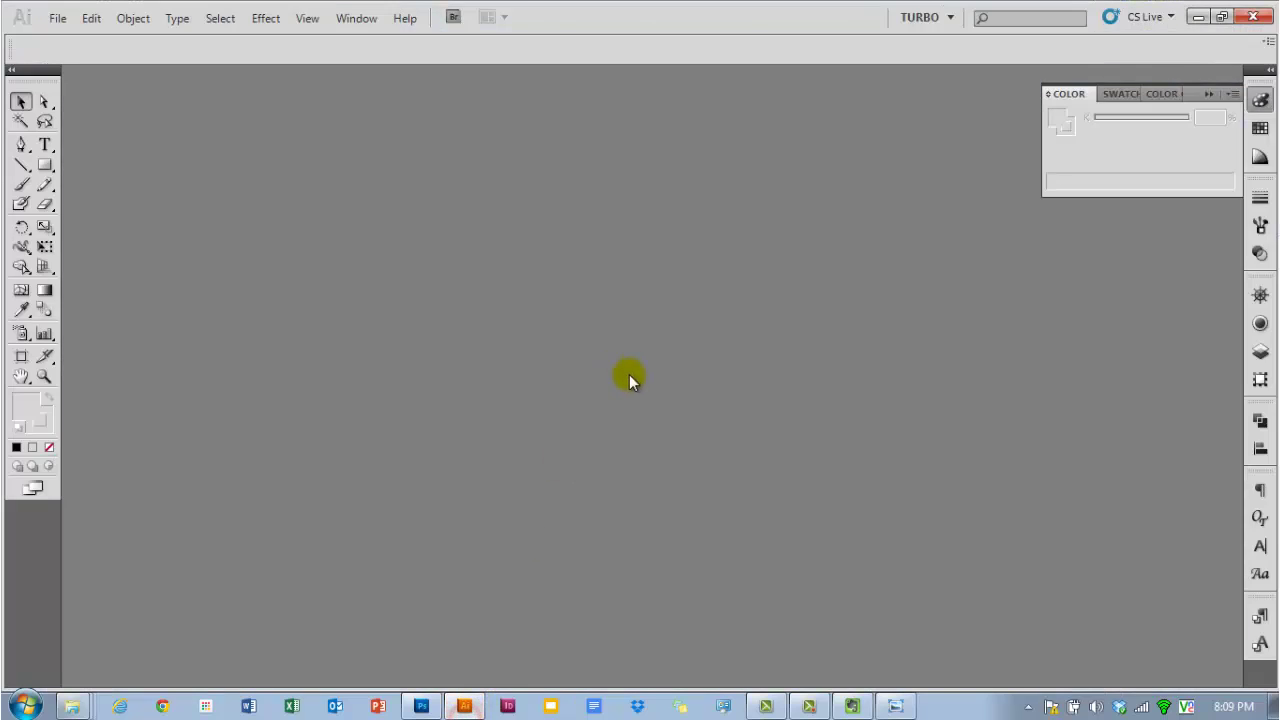
click(56, 18)
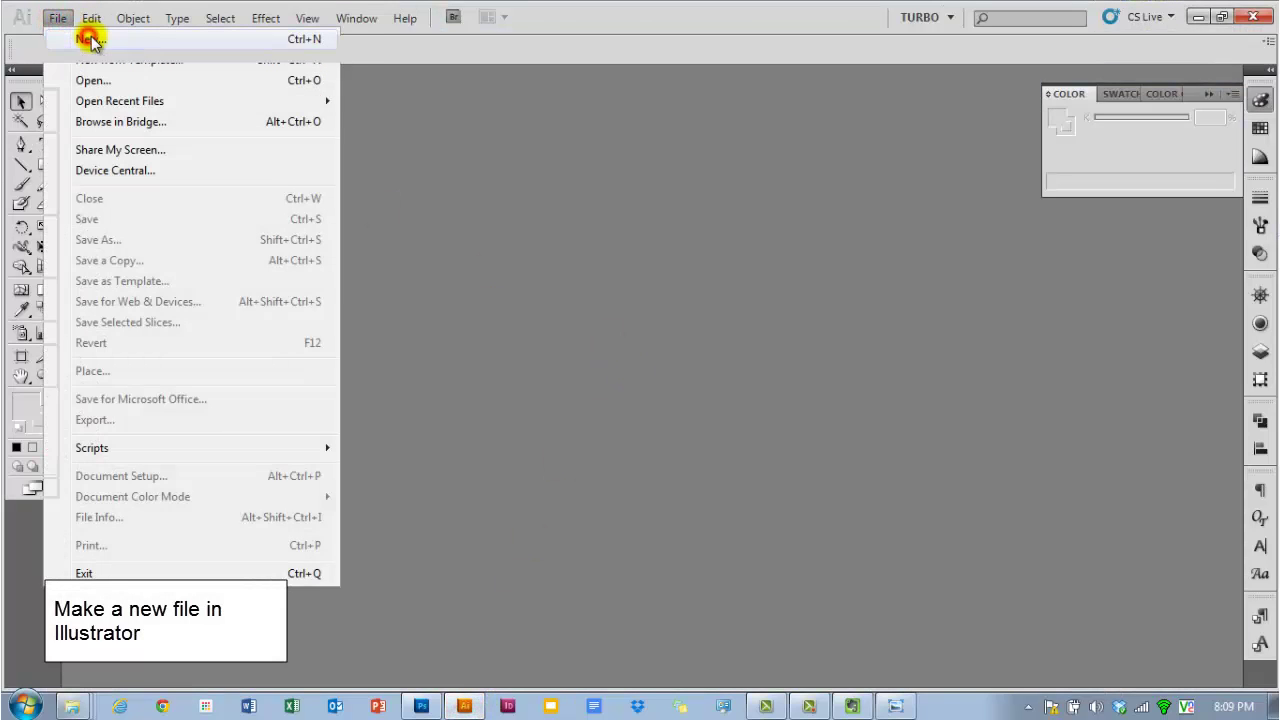
click(86, 36)
click(852, 161)
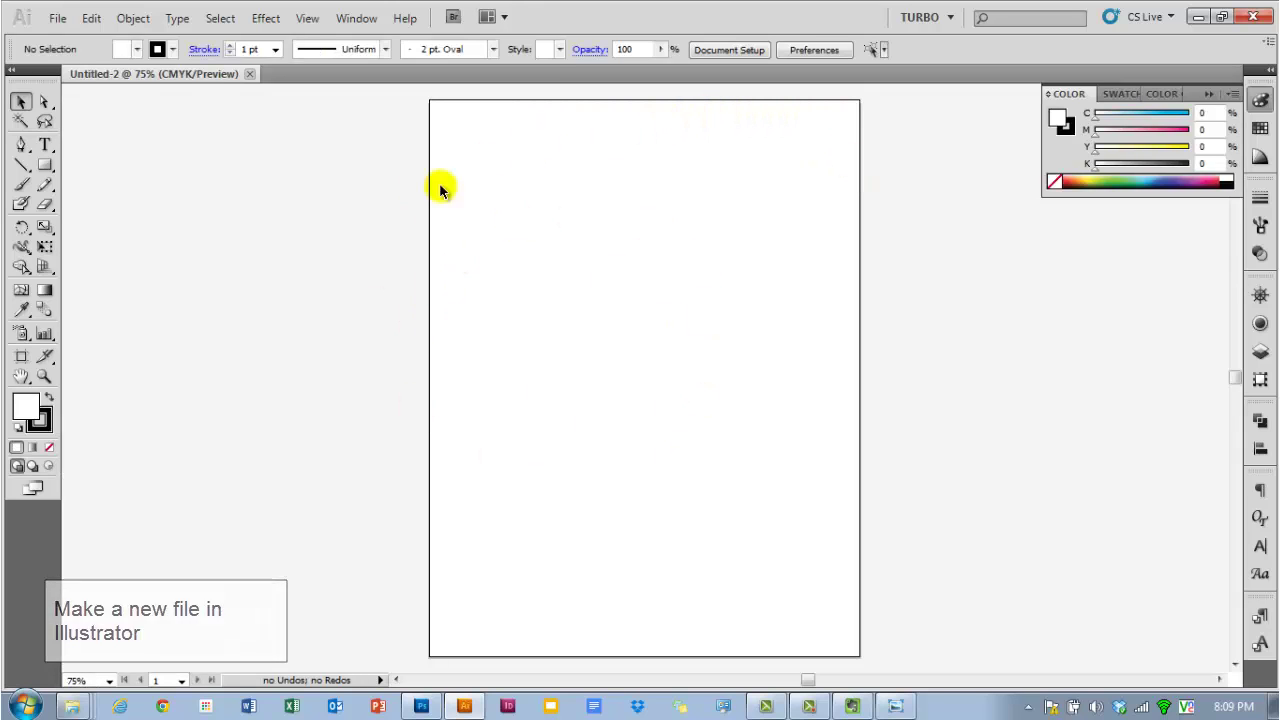
- Place faculty scan 0013454 from the Desktop's threadless demo folder onto the artboard
click(57, 18)
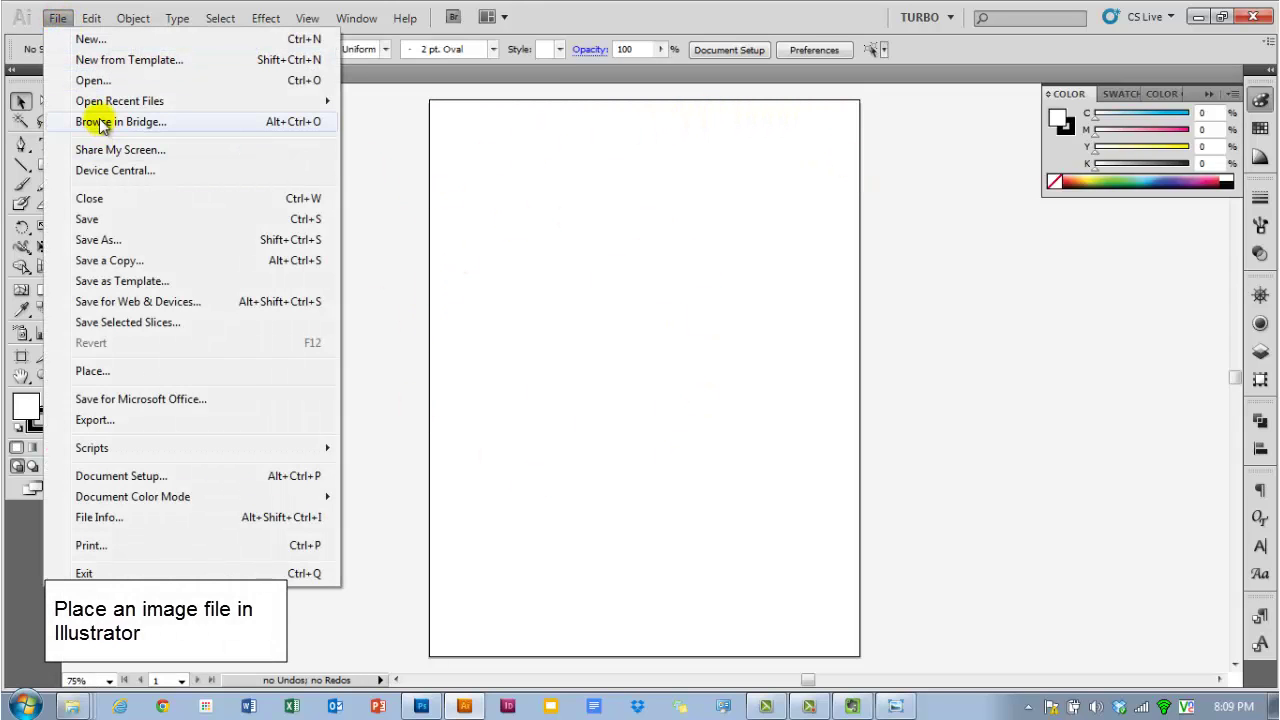
click(100, 371)
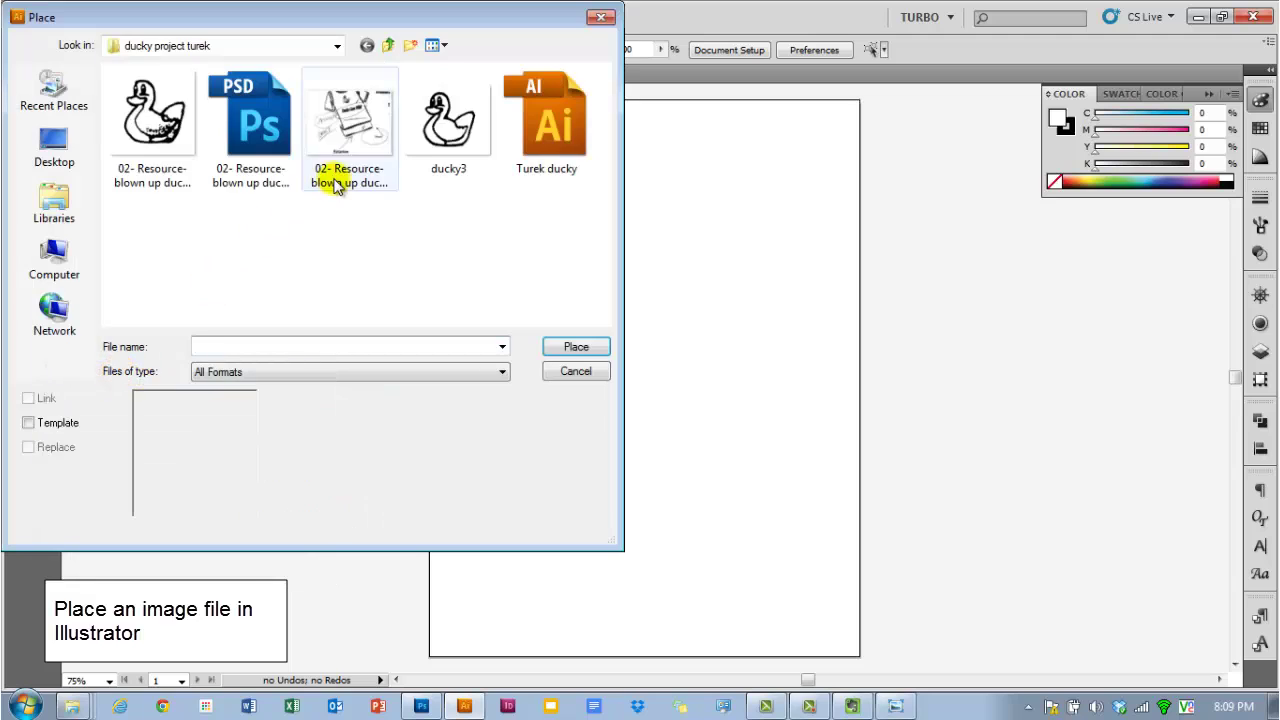
click(66, 167)
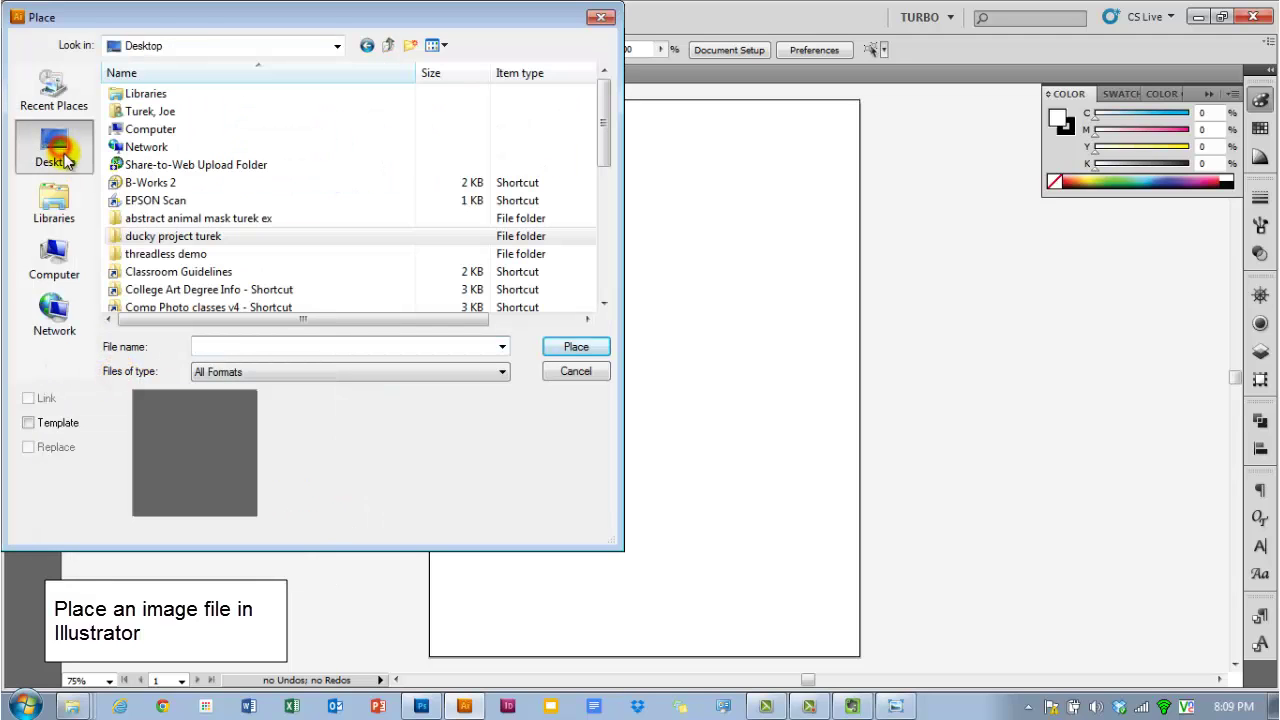
double_click(160, 252)
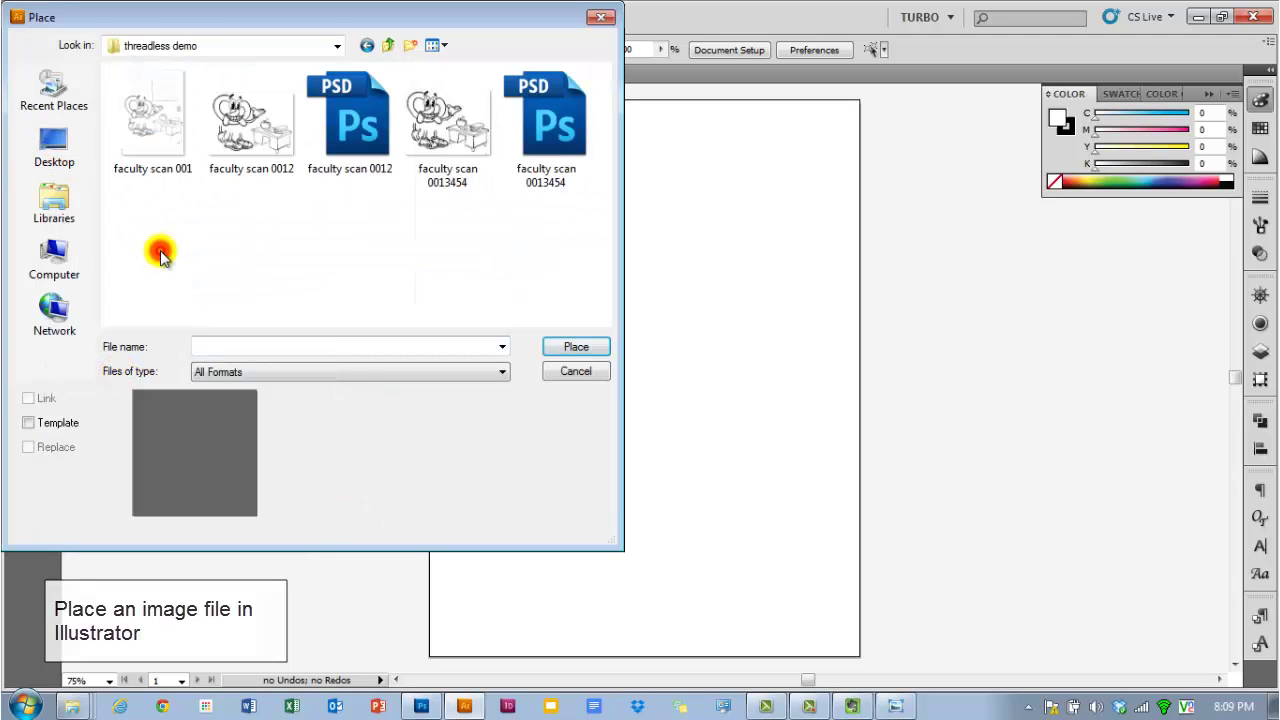
click(457, 126)
click(576, 346)
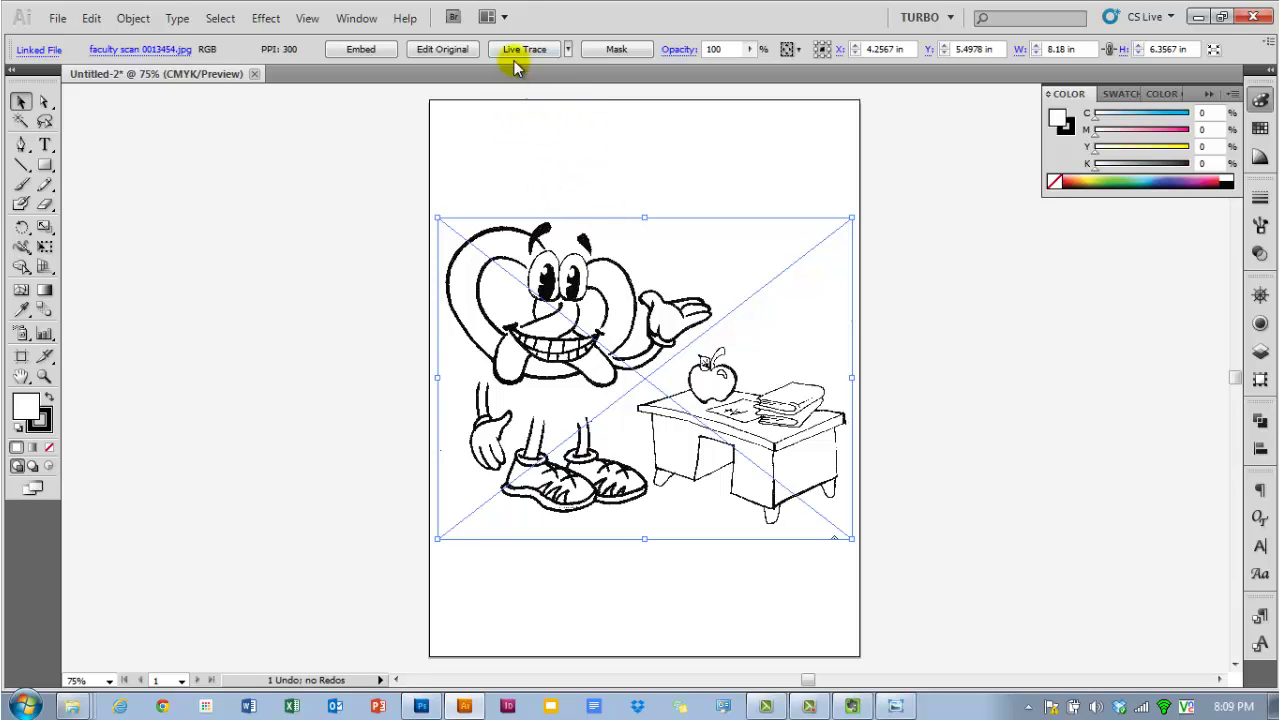
- Live Trace the scan in Black and White at threshold 128 with Ignore White enabled
click(567, 50)
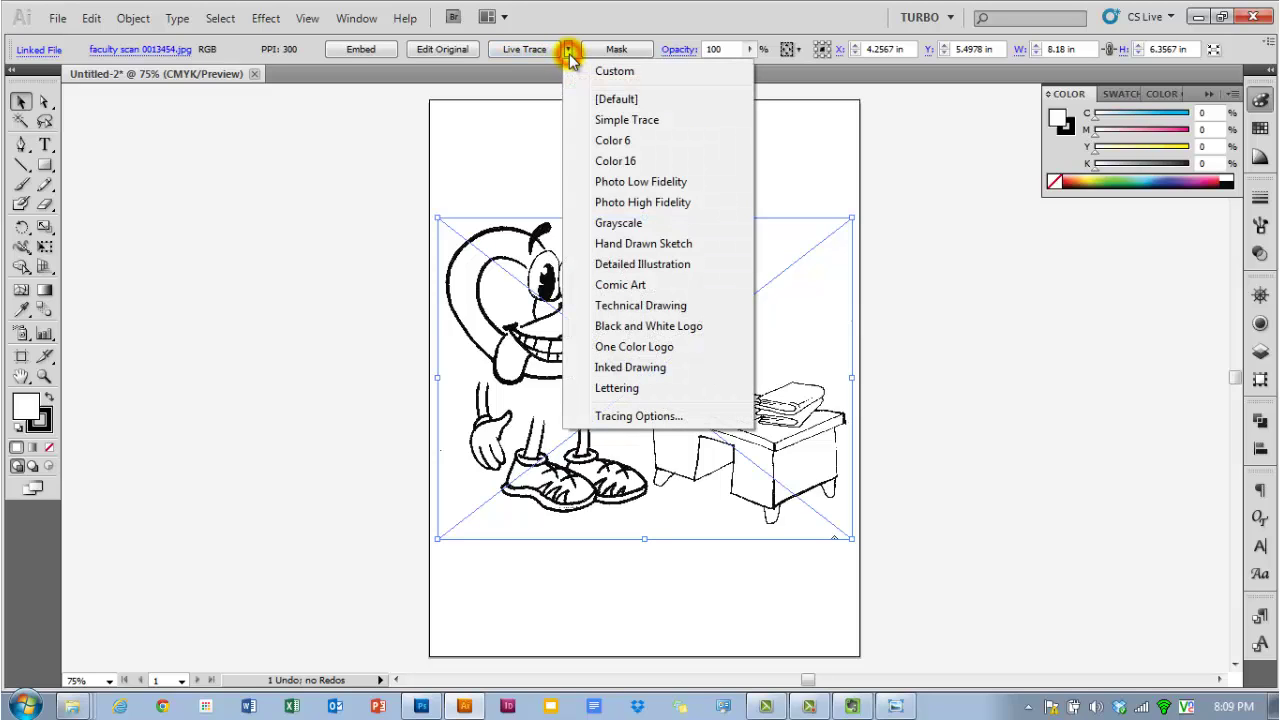
click(630, 417)
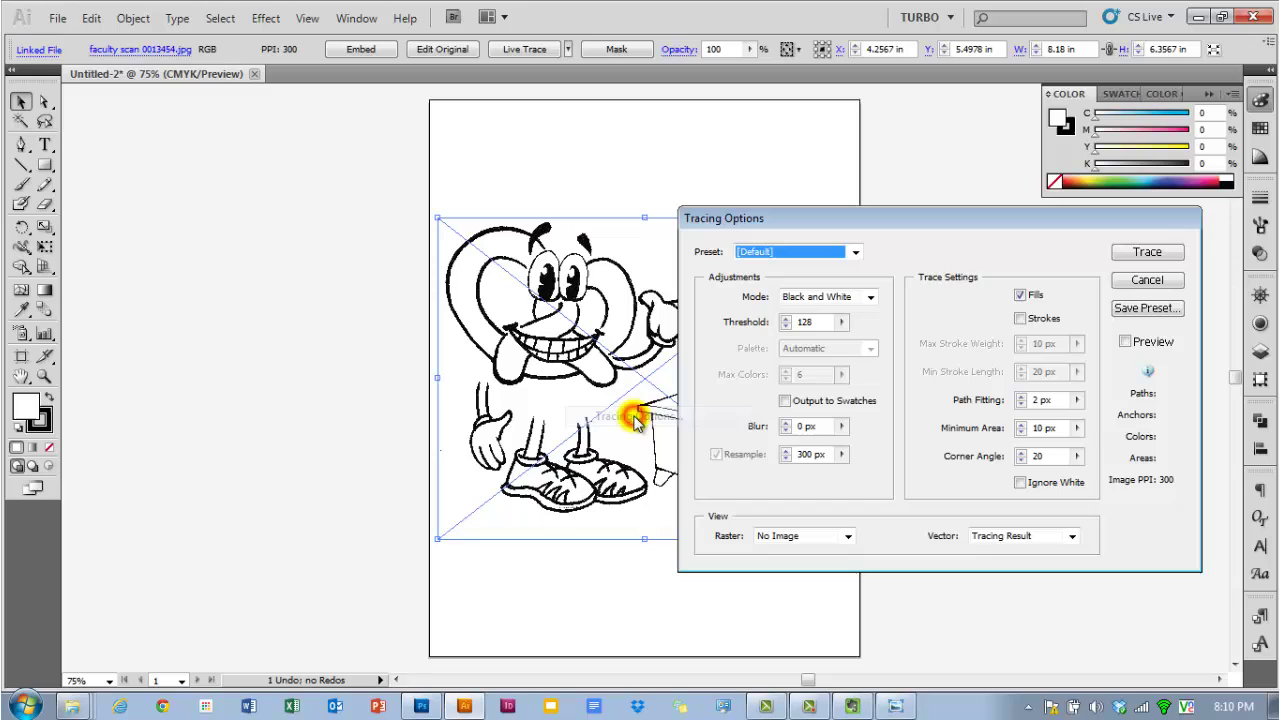
drag(908, 216, 986, 222)
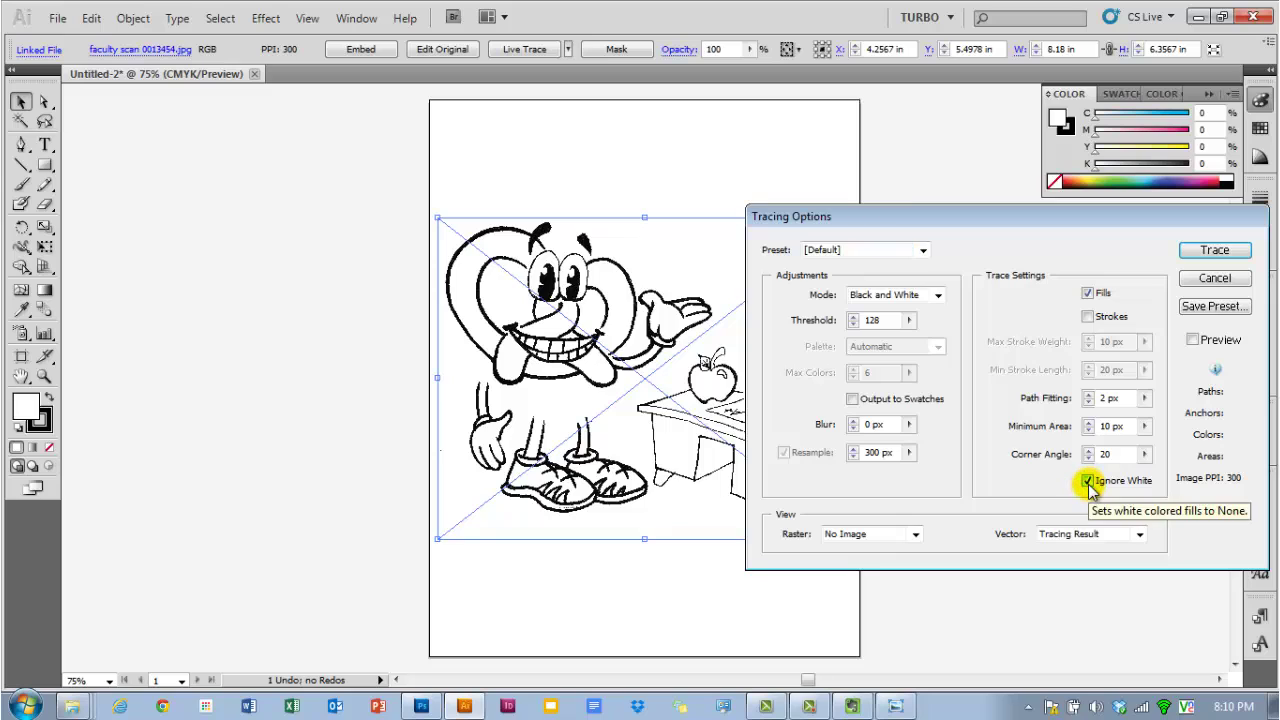
click(1088, 484)
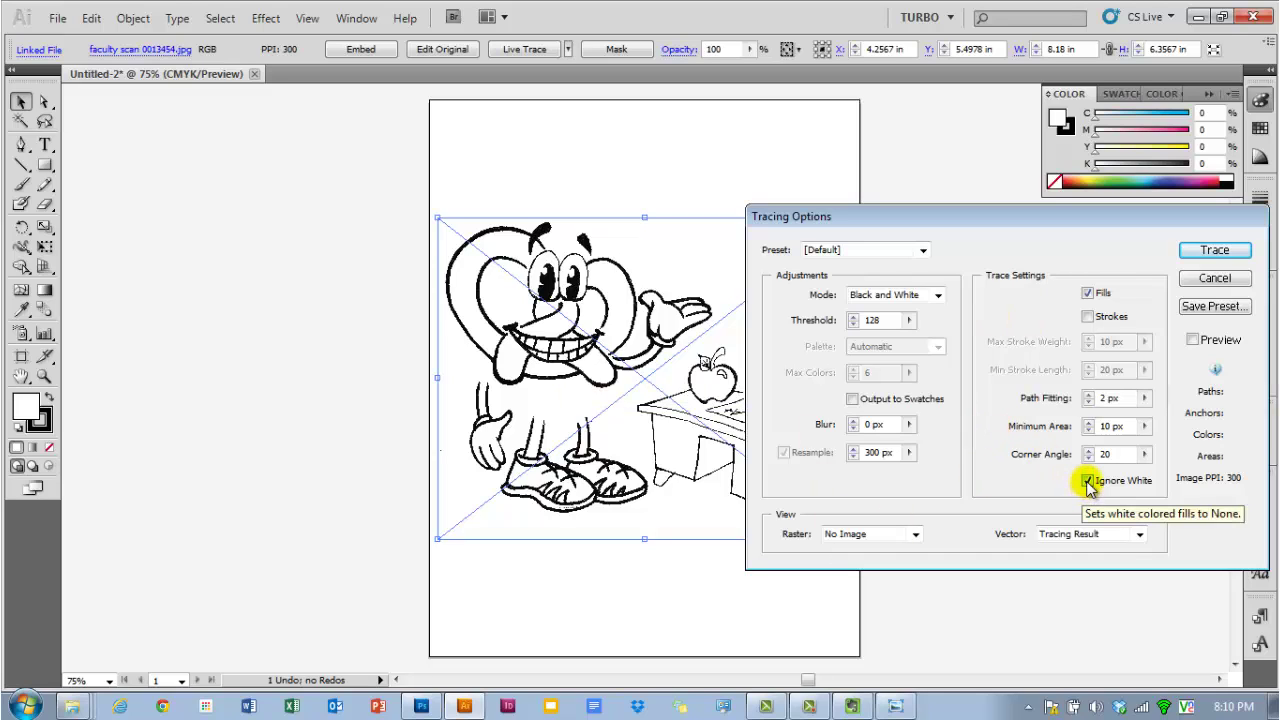
click(1194, 341)
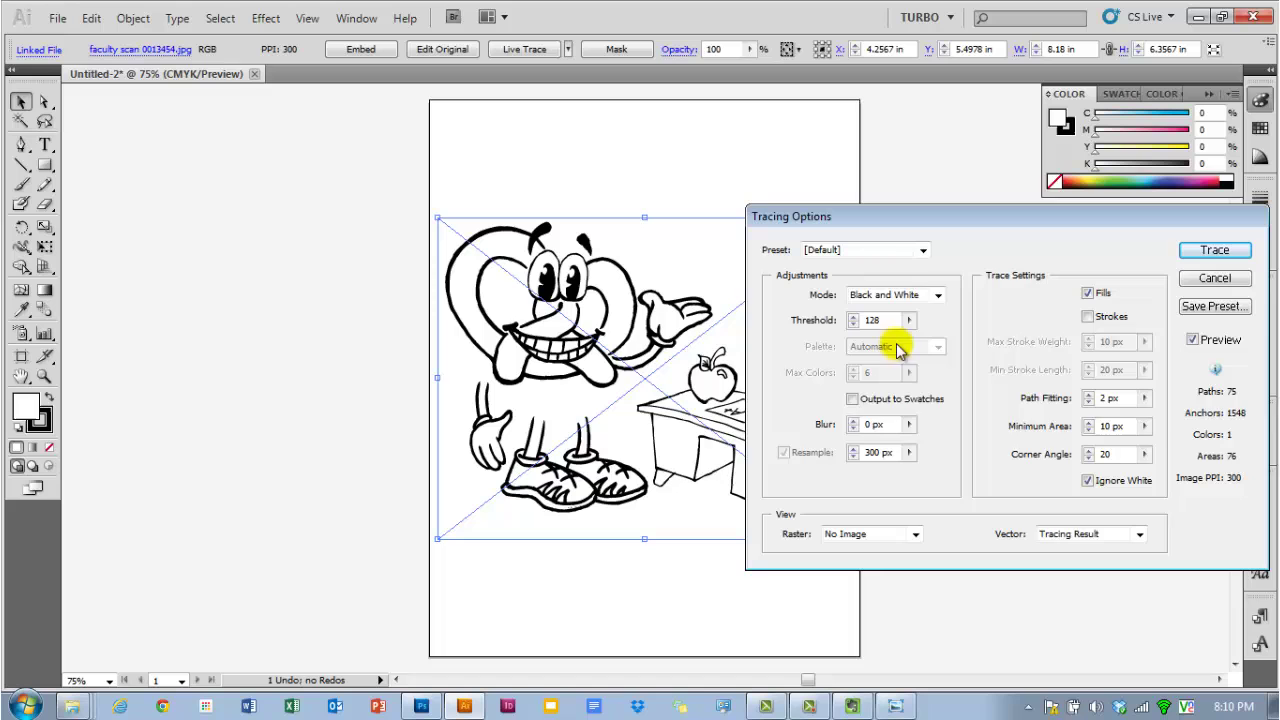
mouse_move(968, 218)
mouse_down()
mouse_move(1016, 213)
mouse_move(1062, 232)
mouse_move(851, 220)
mouse_up()
click(1099, 252)
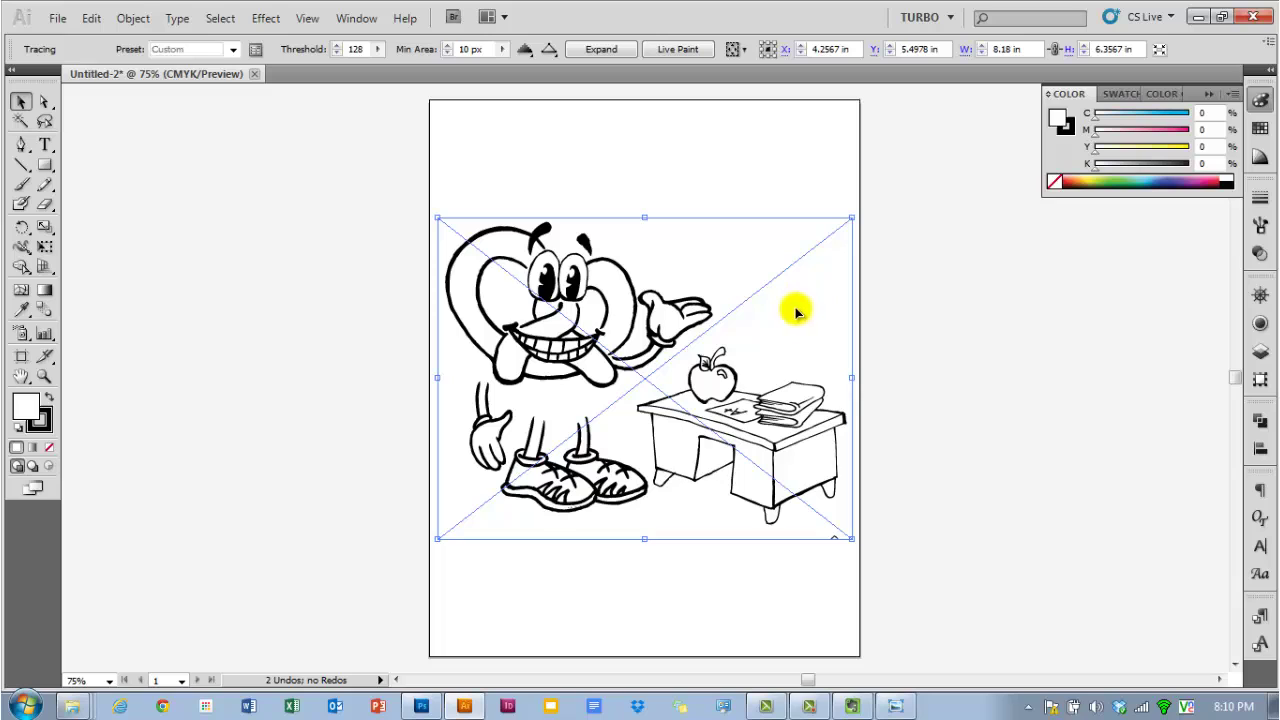
- Expand the trace into vector paths and select its <Group> under Layer 1 in Layers
click(601, 50)
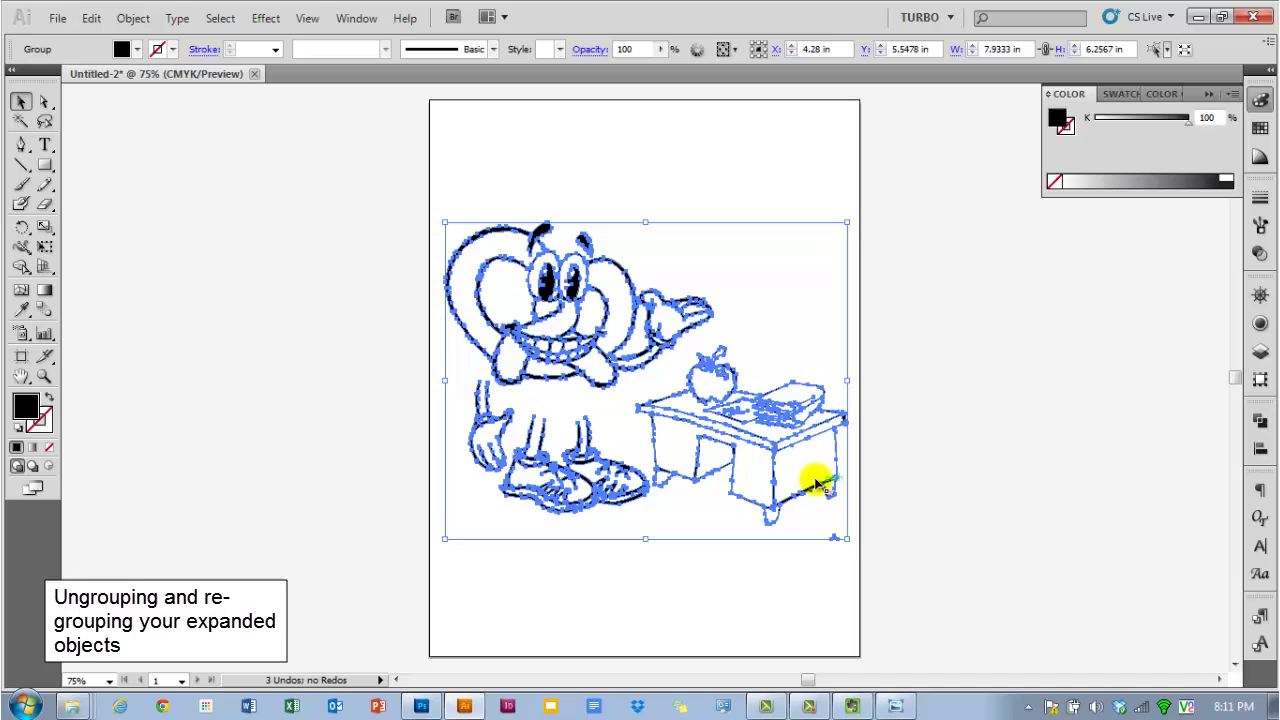
scroll(625, 465, up, 2)
scroll(628, 468, up, 2)
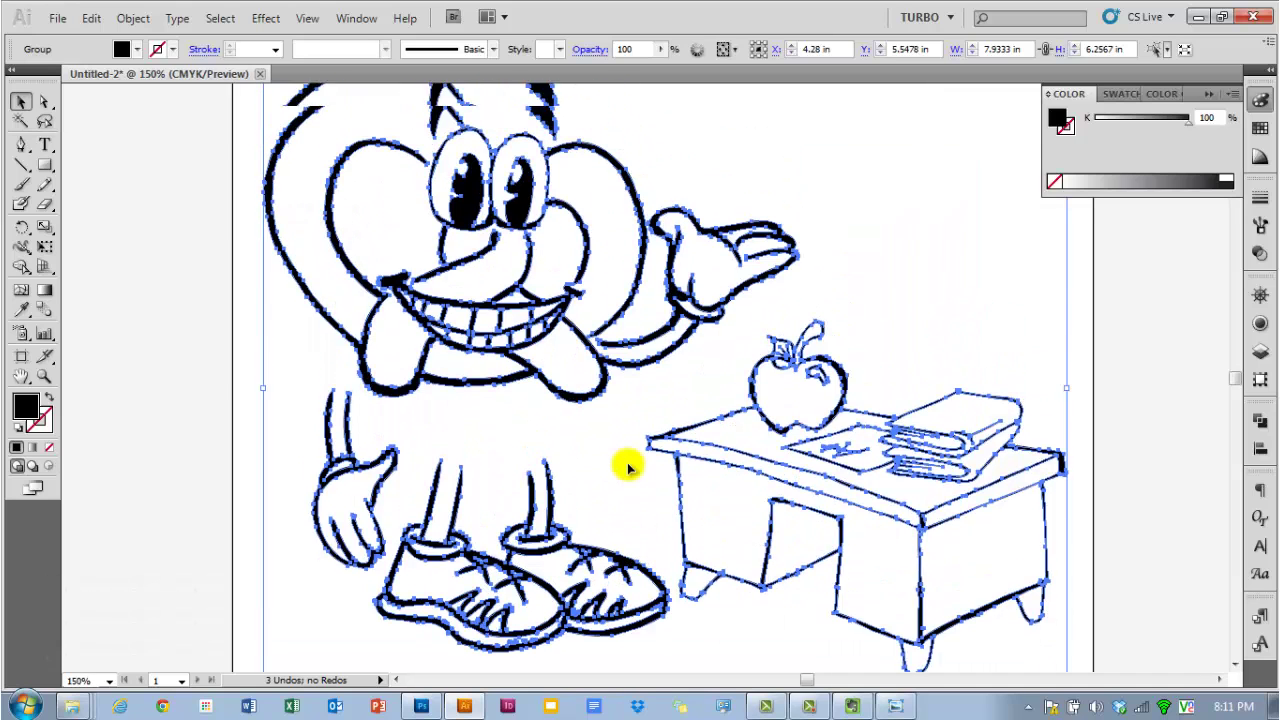
click(1258, 346)
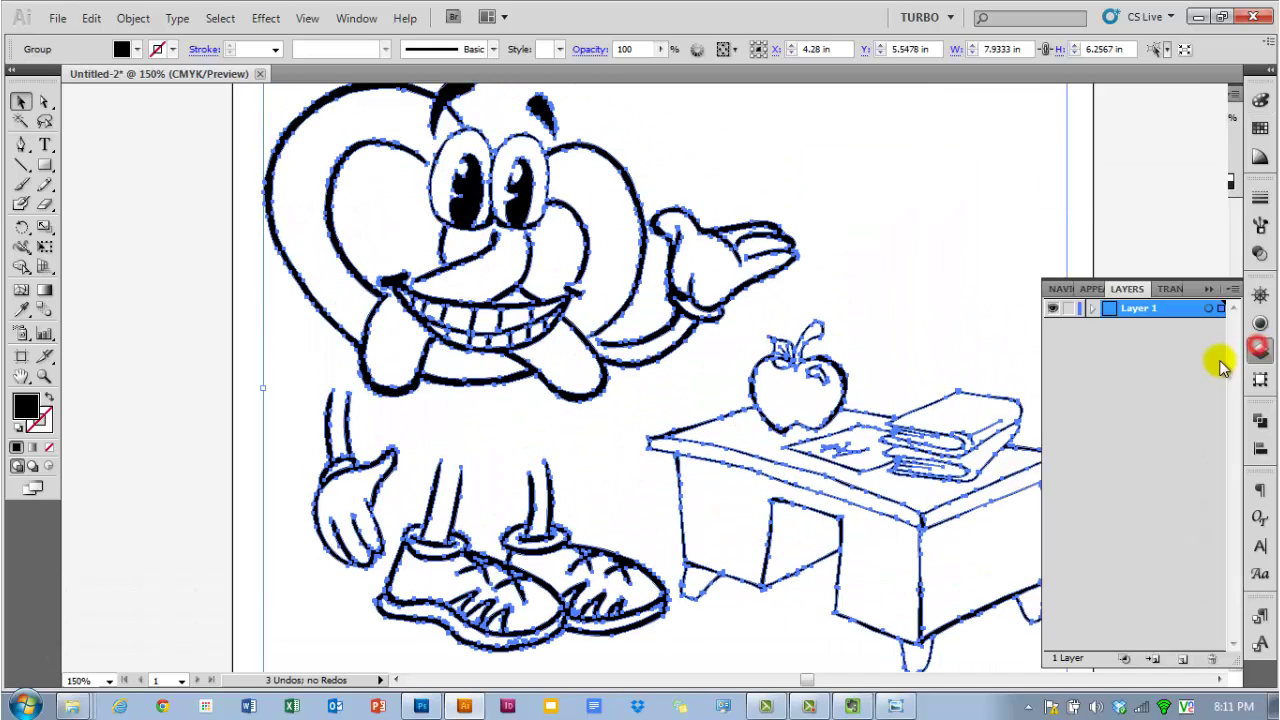
click(1093, 308)
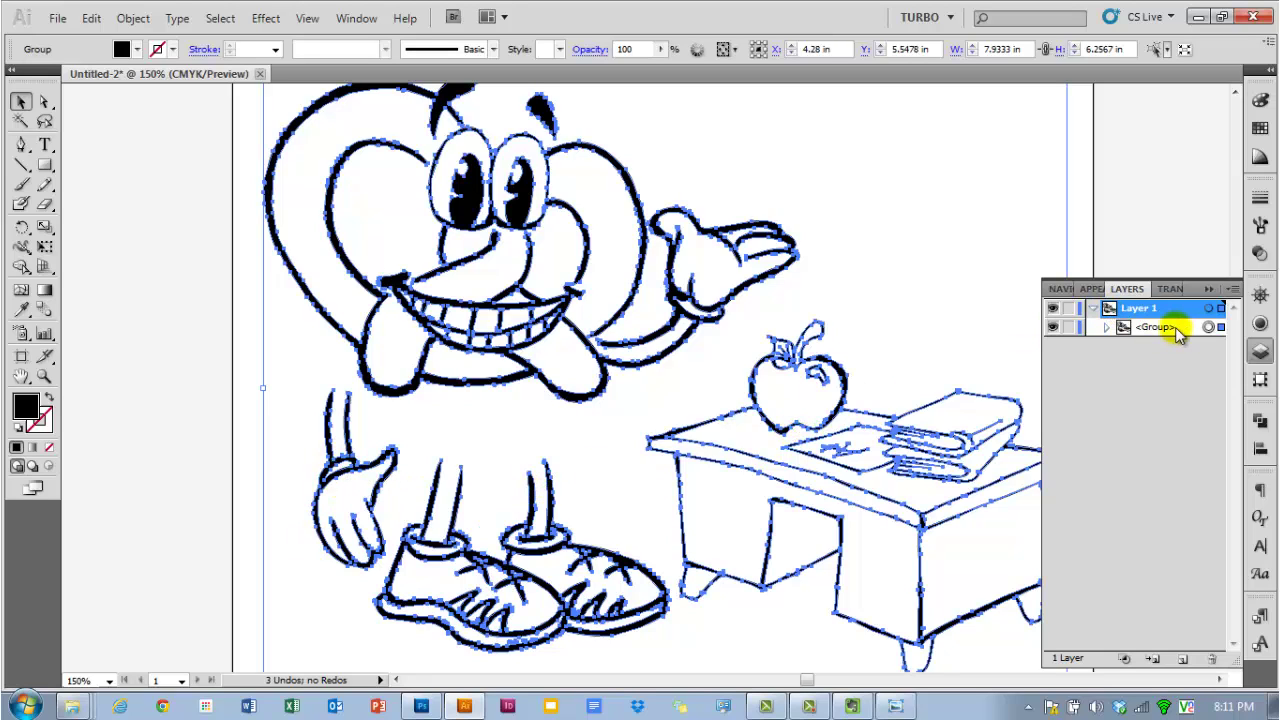
click(1150, 328)
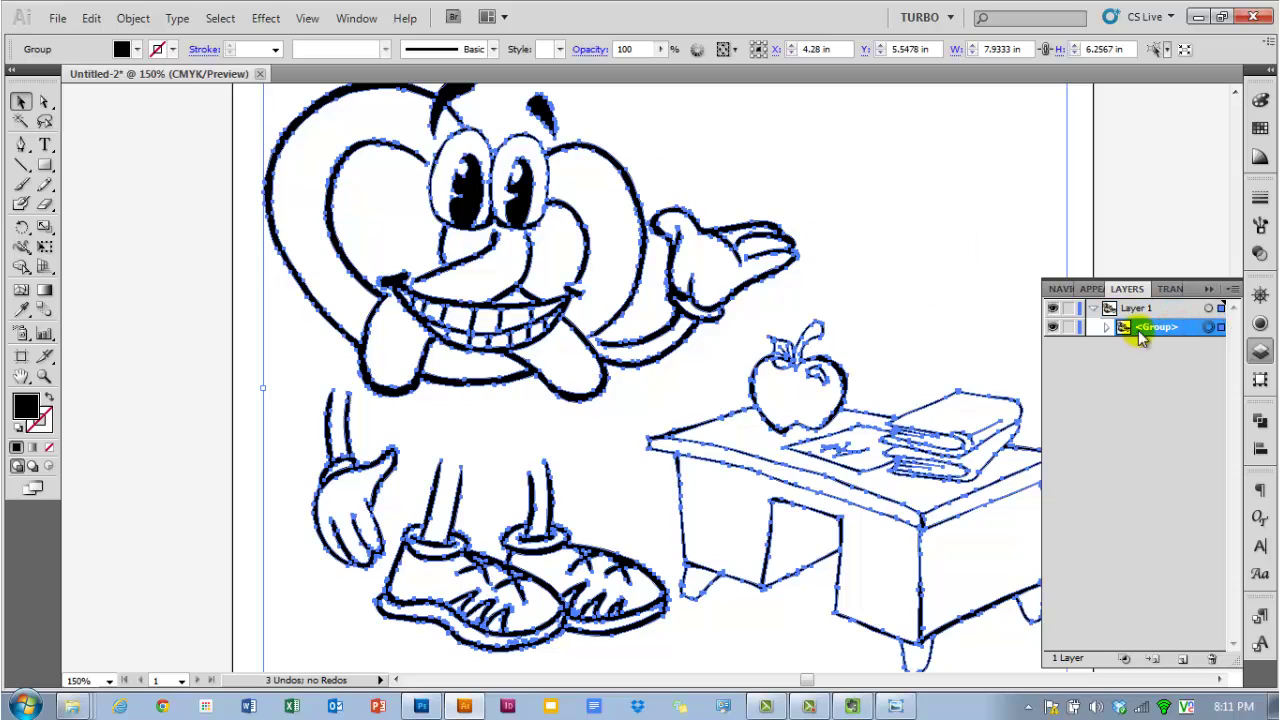
- Ungroup the traced artwork into separate paths and clear the selection
click(133, 18)
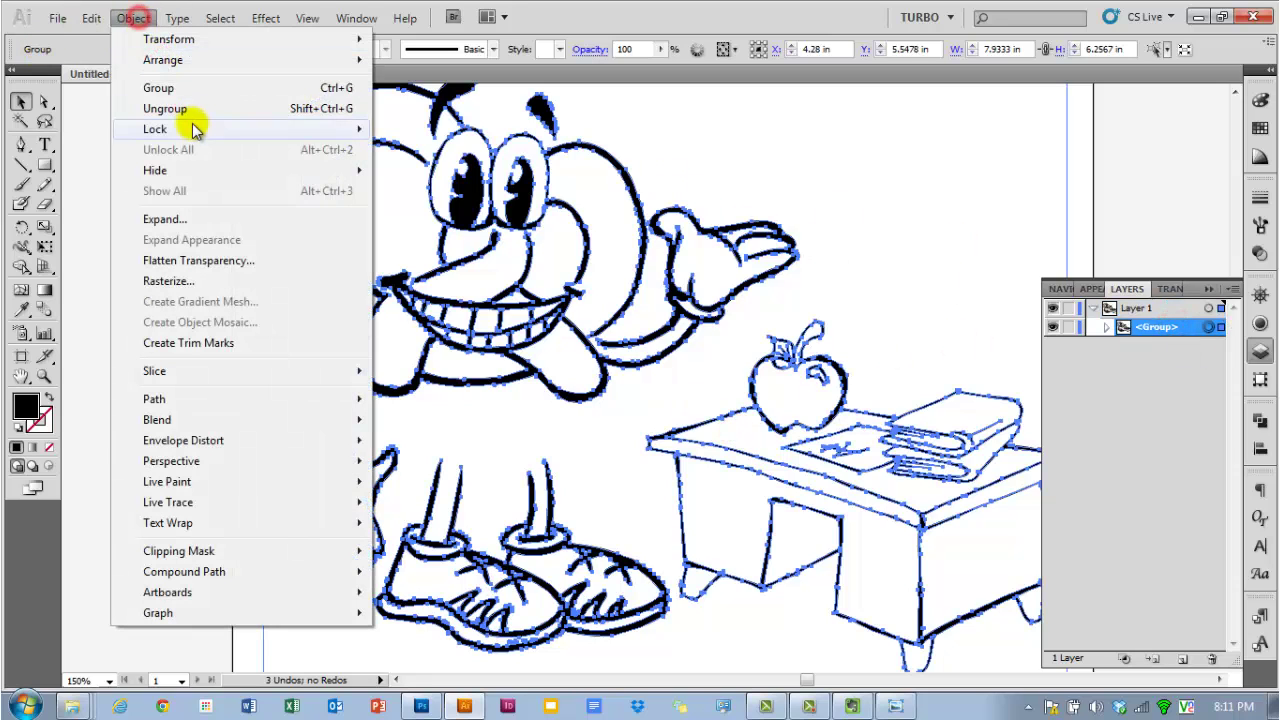
click(186, 108)
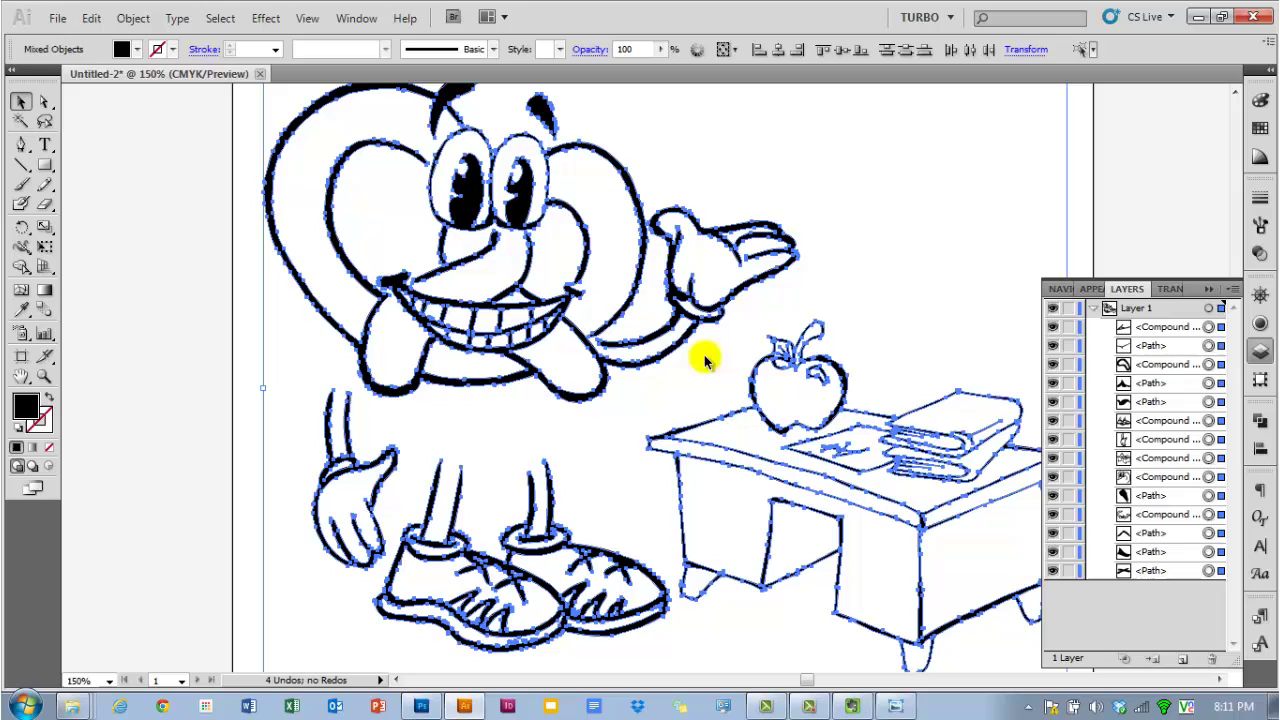
click(763, 327)
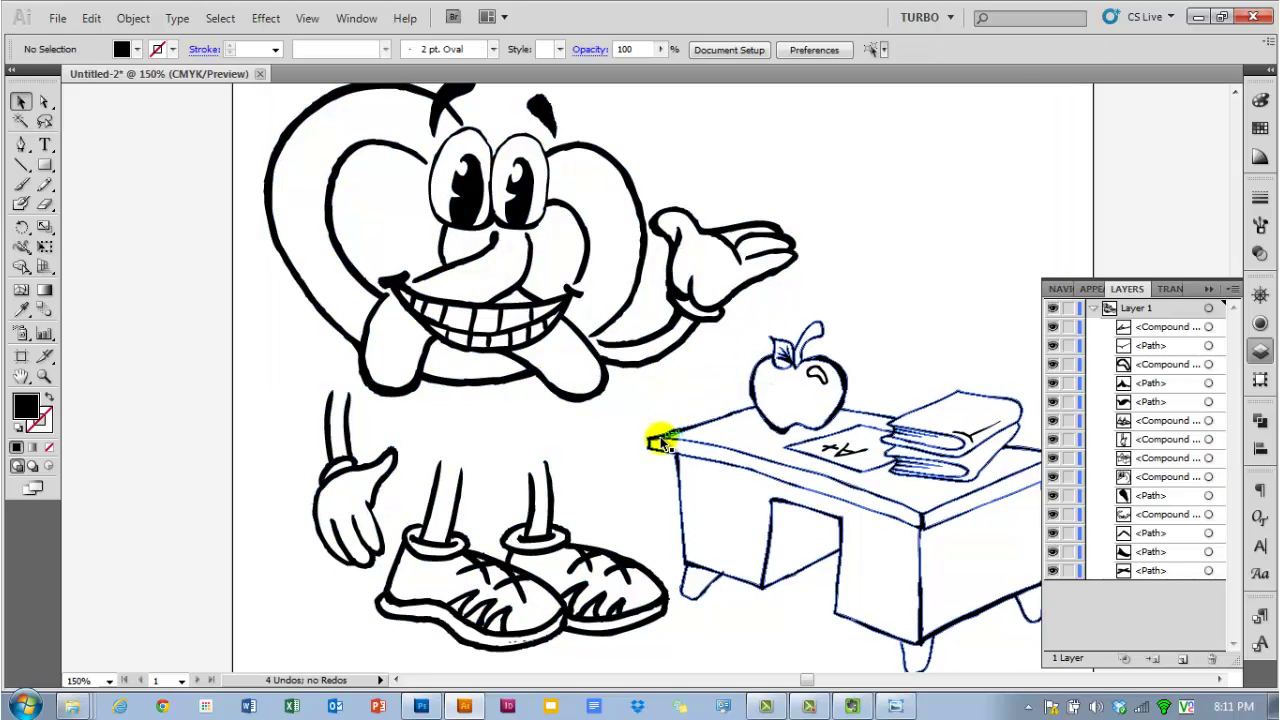
- Marquee-select the desk, apple and book pieces and group them together
drag(662, 434, 855, 425)
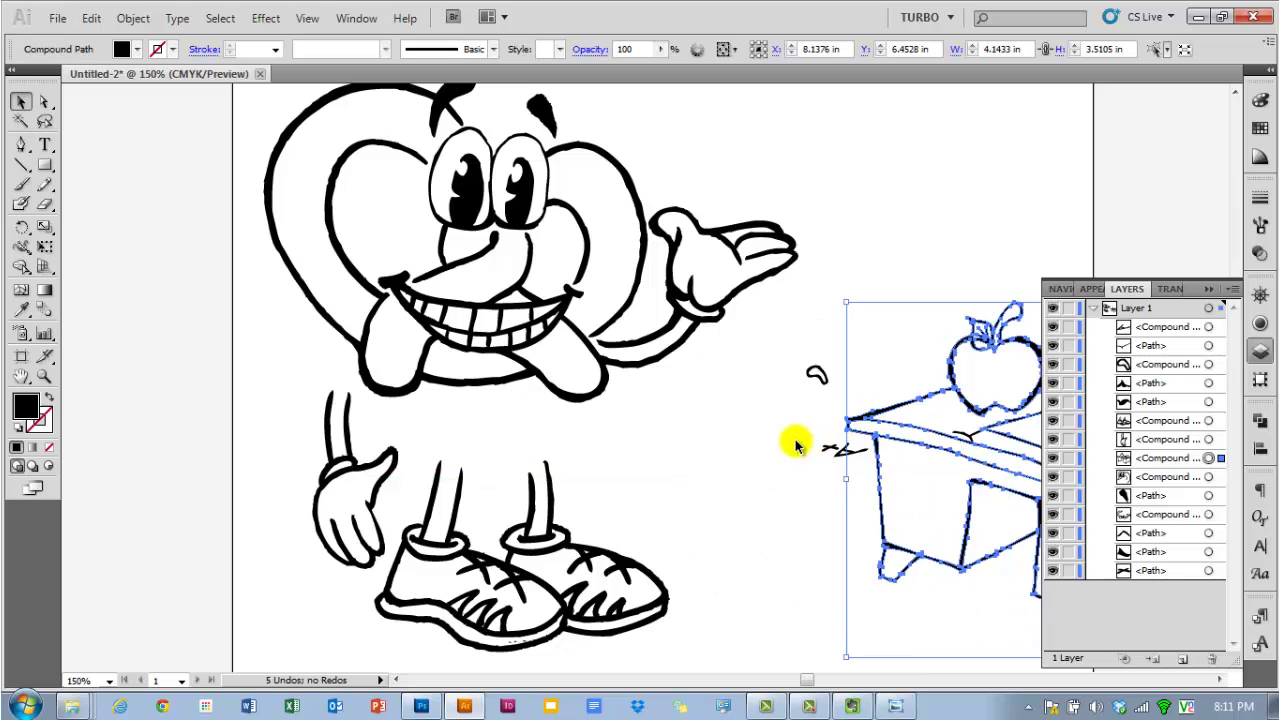
key(space)
drag(771, 471, 524, 448)
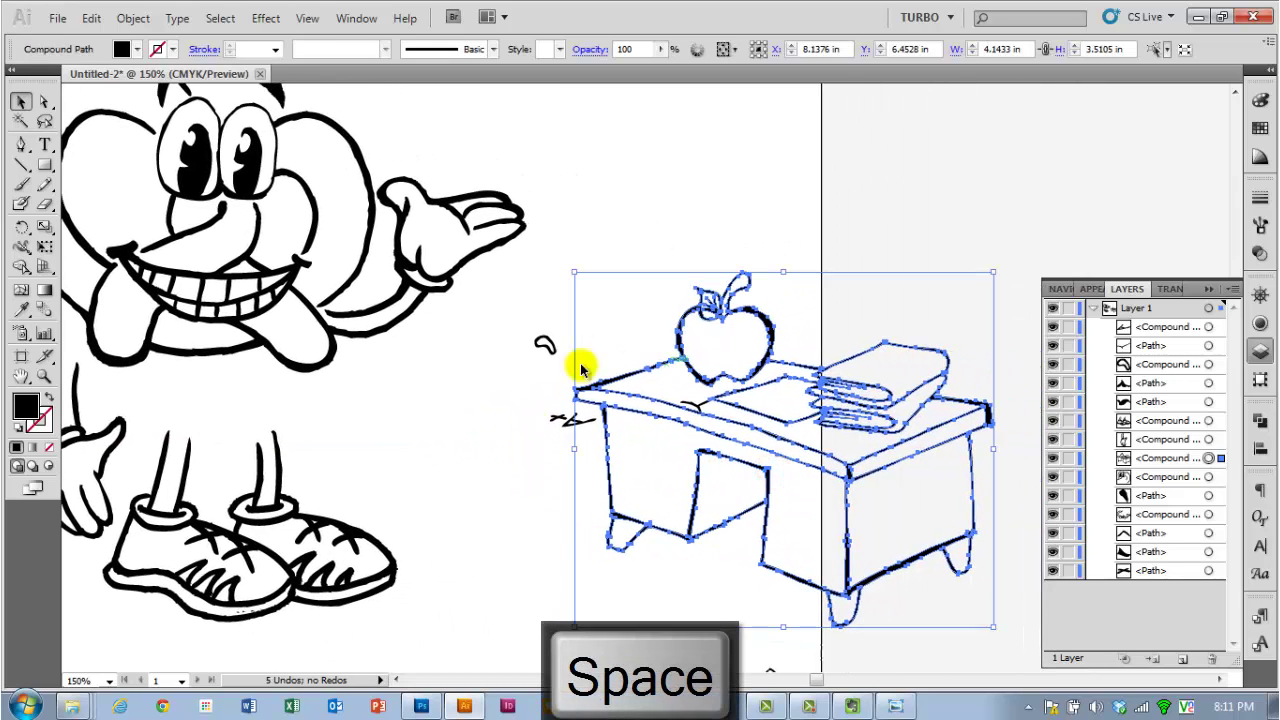
drag(686, 429, 840, 315)
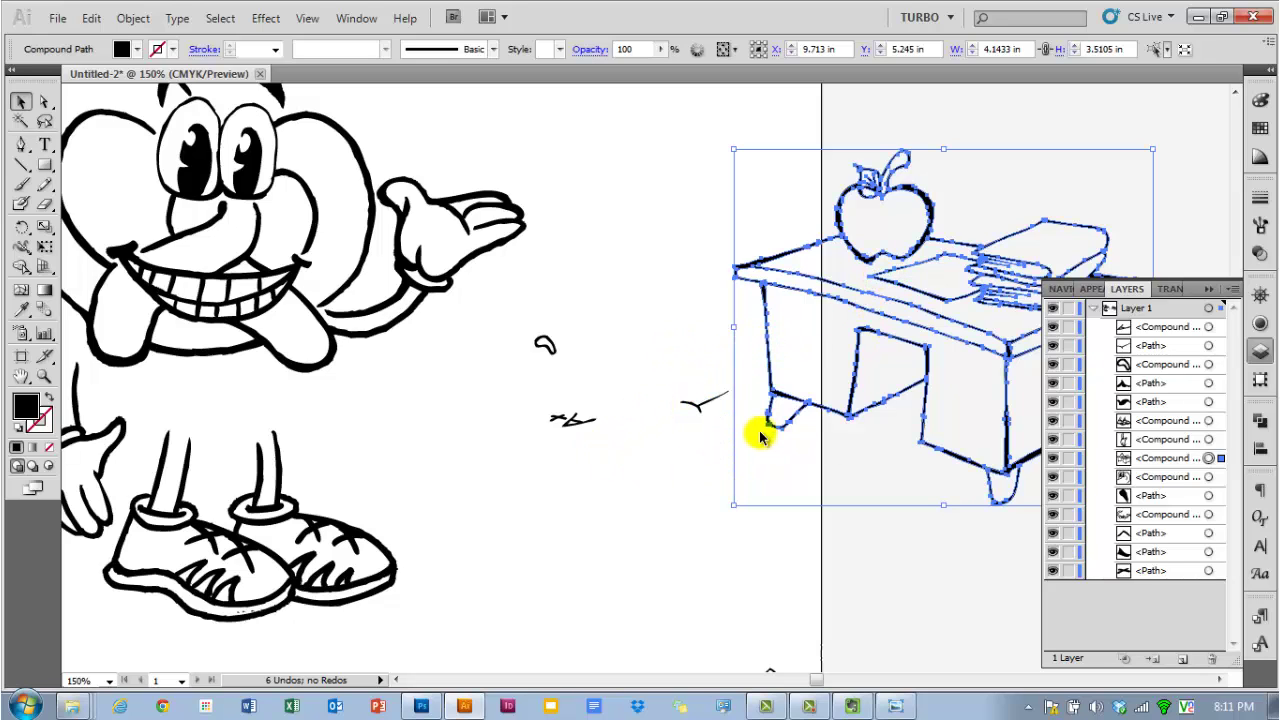
key(ctrl+z)
key(ctrl+z)
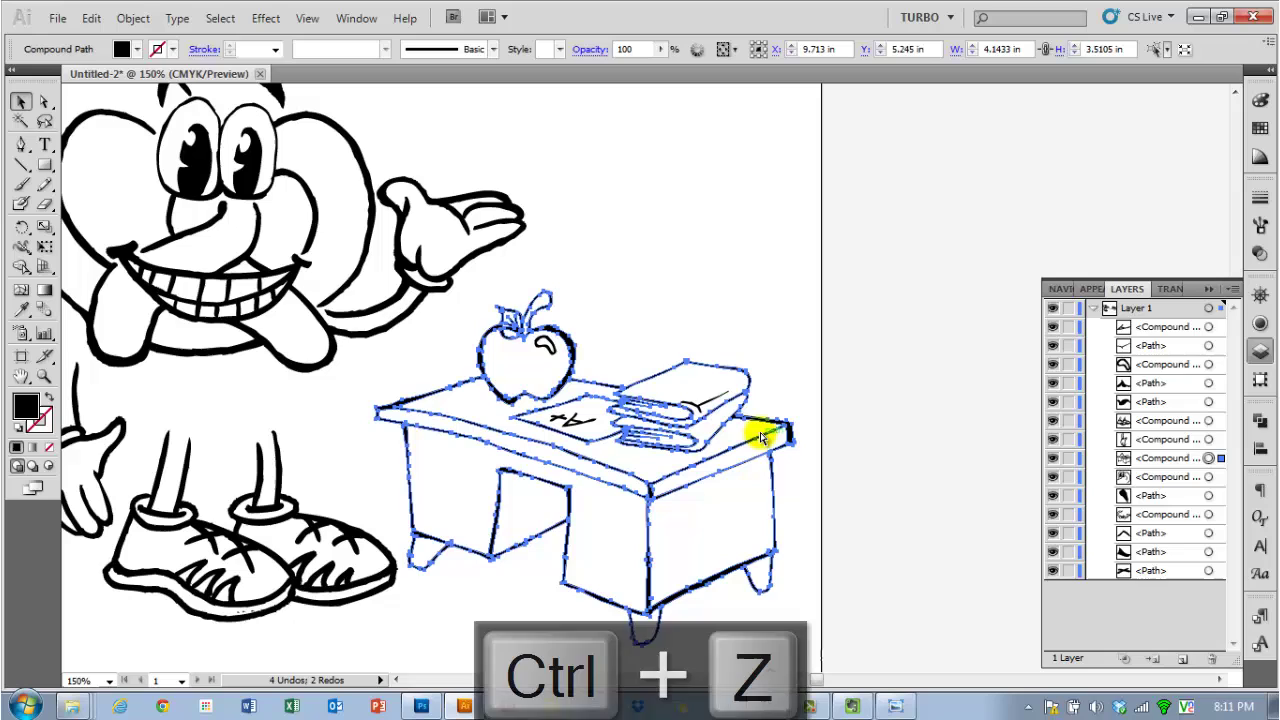
drag(857, 528, 492, 358)
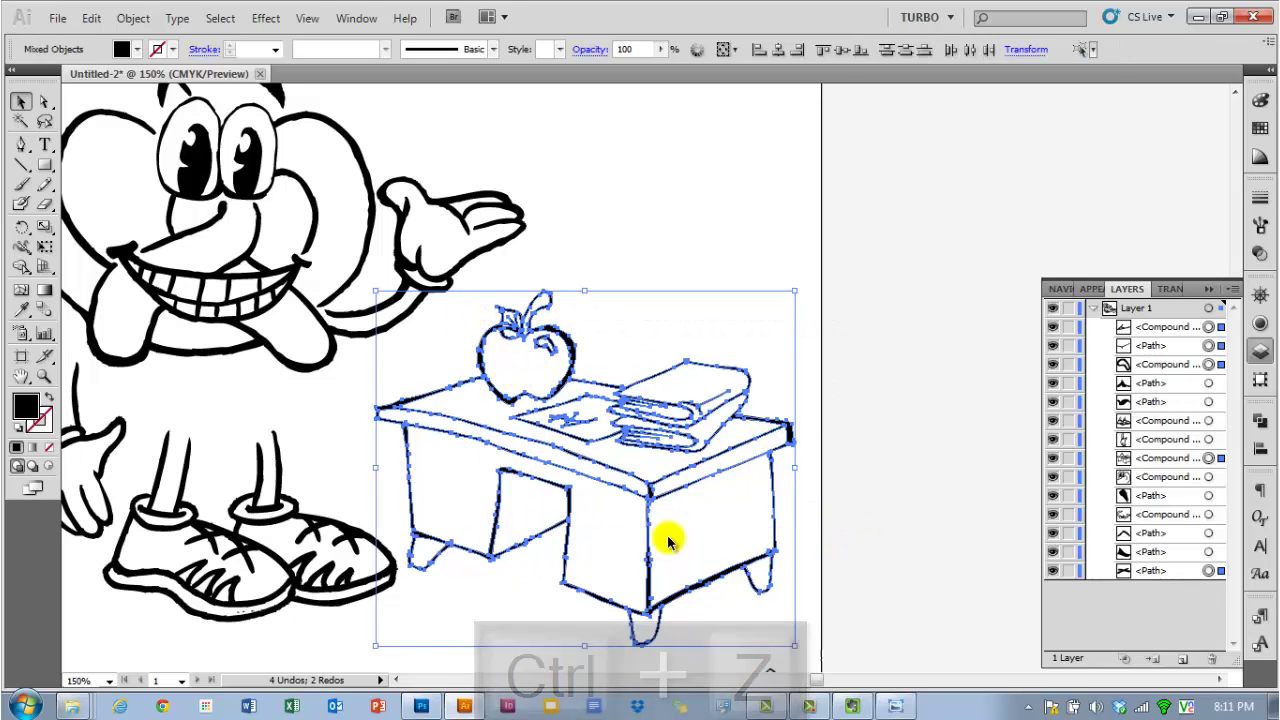
key(ctrl+shift+b)
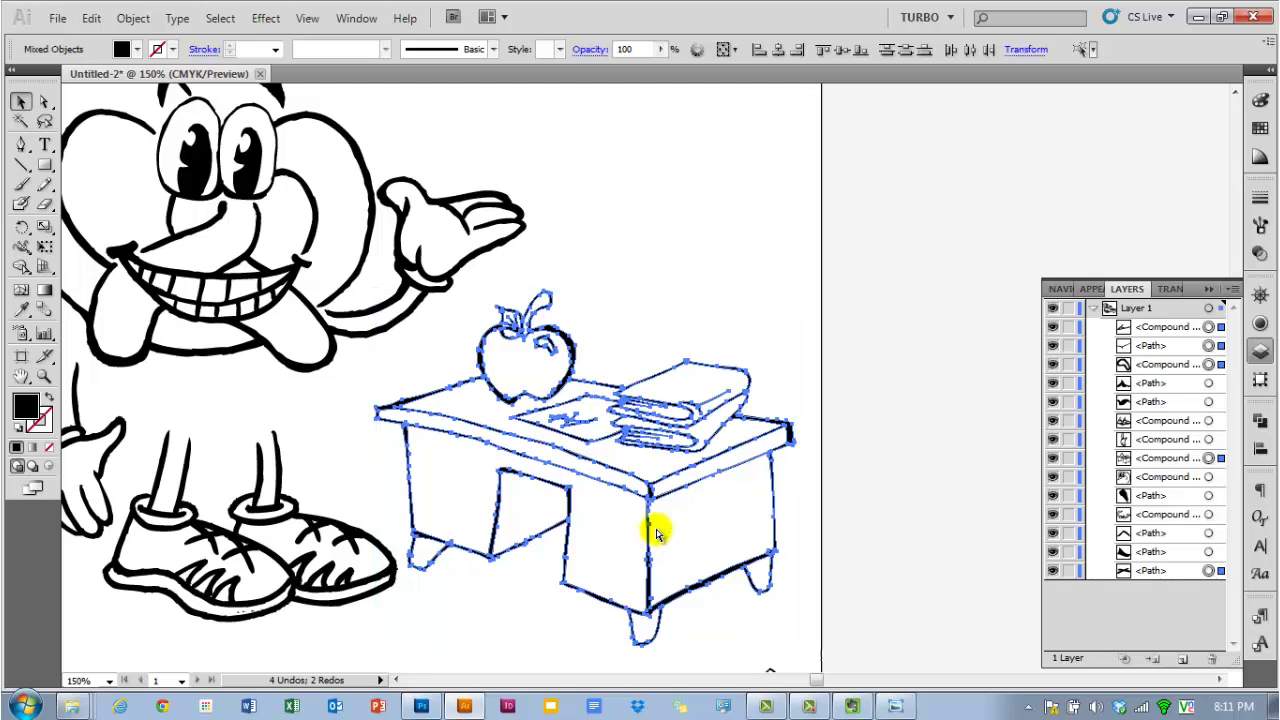
key(ctrl+g)
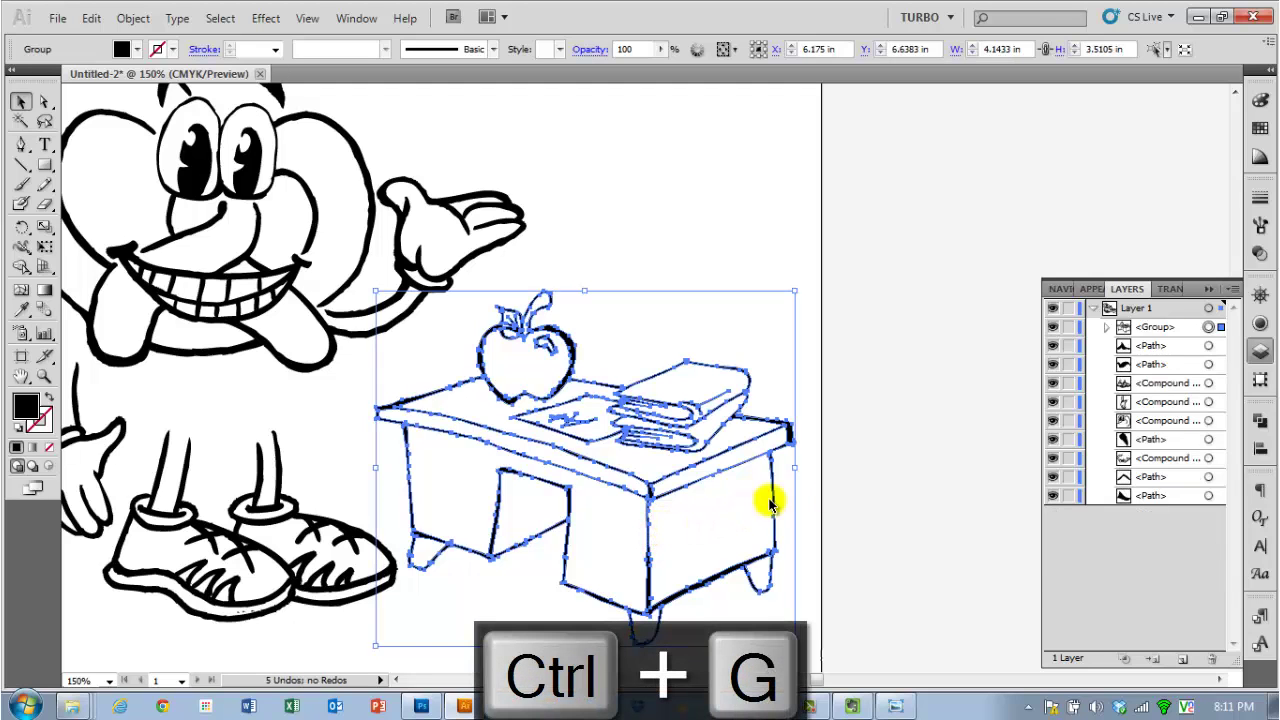
- Move the desk group to the artboard's upper right and centre the pretzel character
click(880, 493)
drag(655, 487, 1136, 222)
key(space)
drag(351, 434, 720, 486)
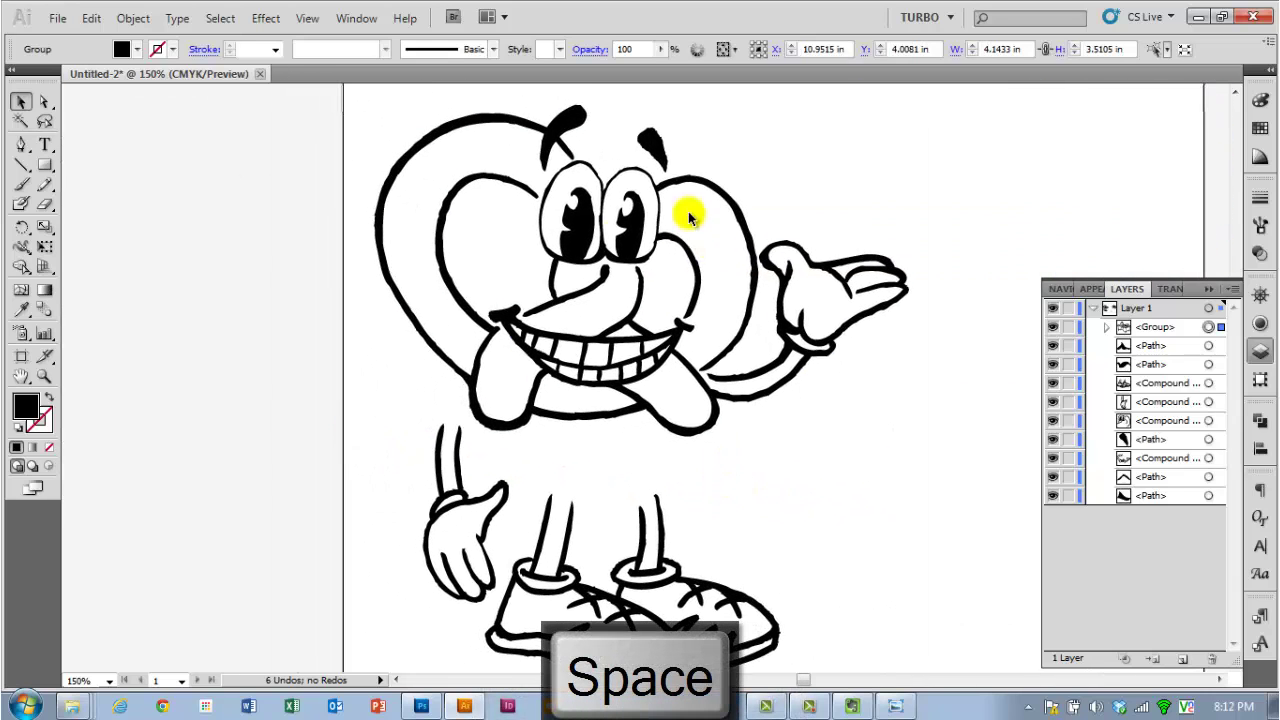
scroll(600, 376, down, 3)
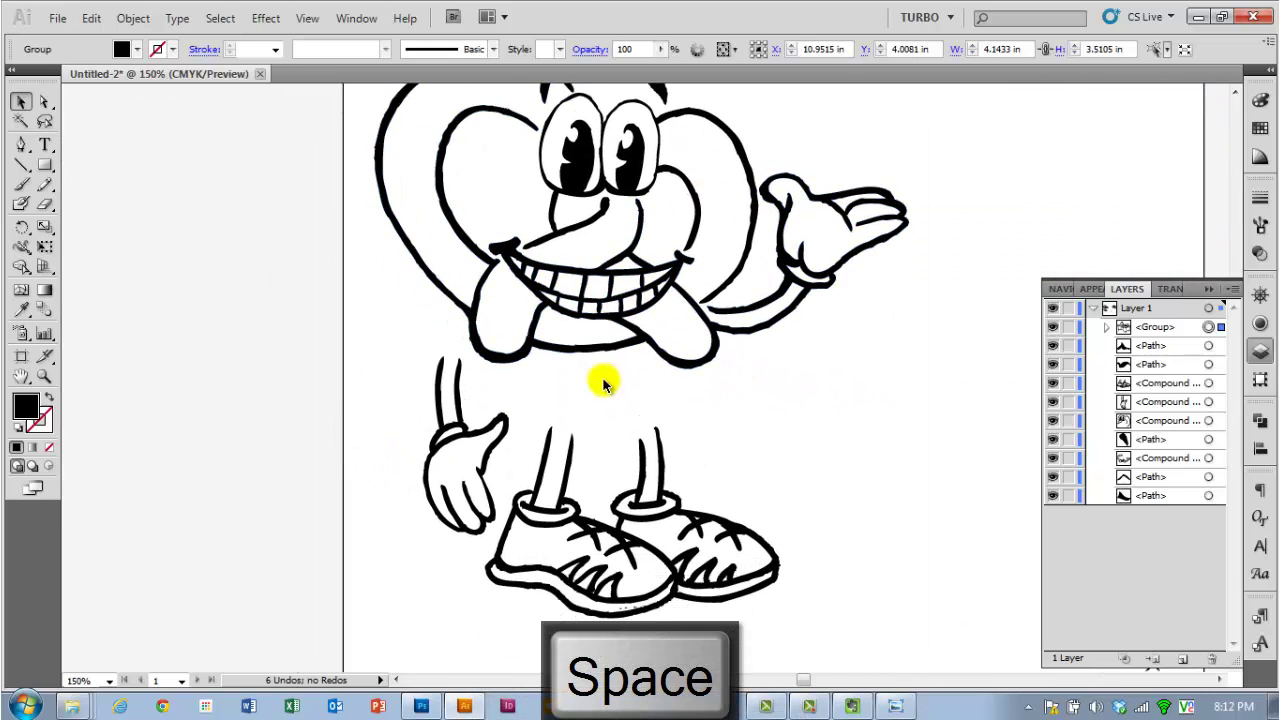
- Raise the legs and shoes, and lift and rotate the lower hand onto the arm
click(640, 473)
drag(640, 473, 630, 397)
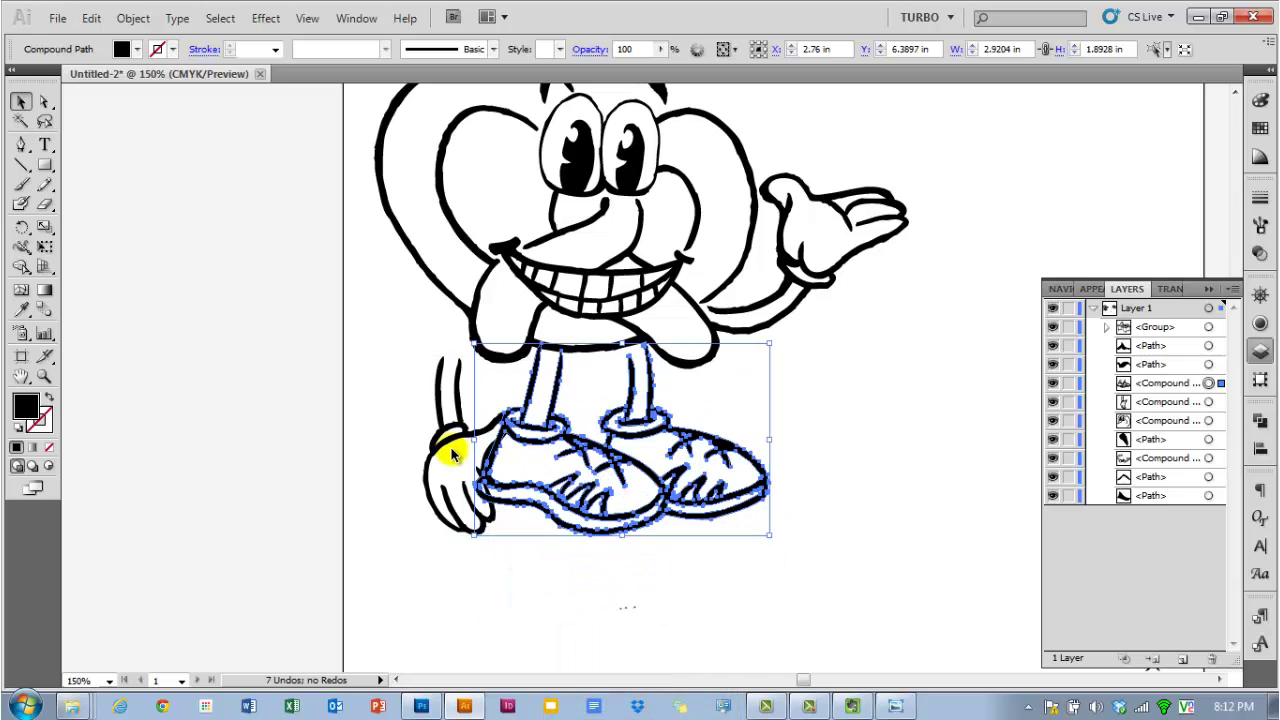
drag(447, 446, 447, 383)
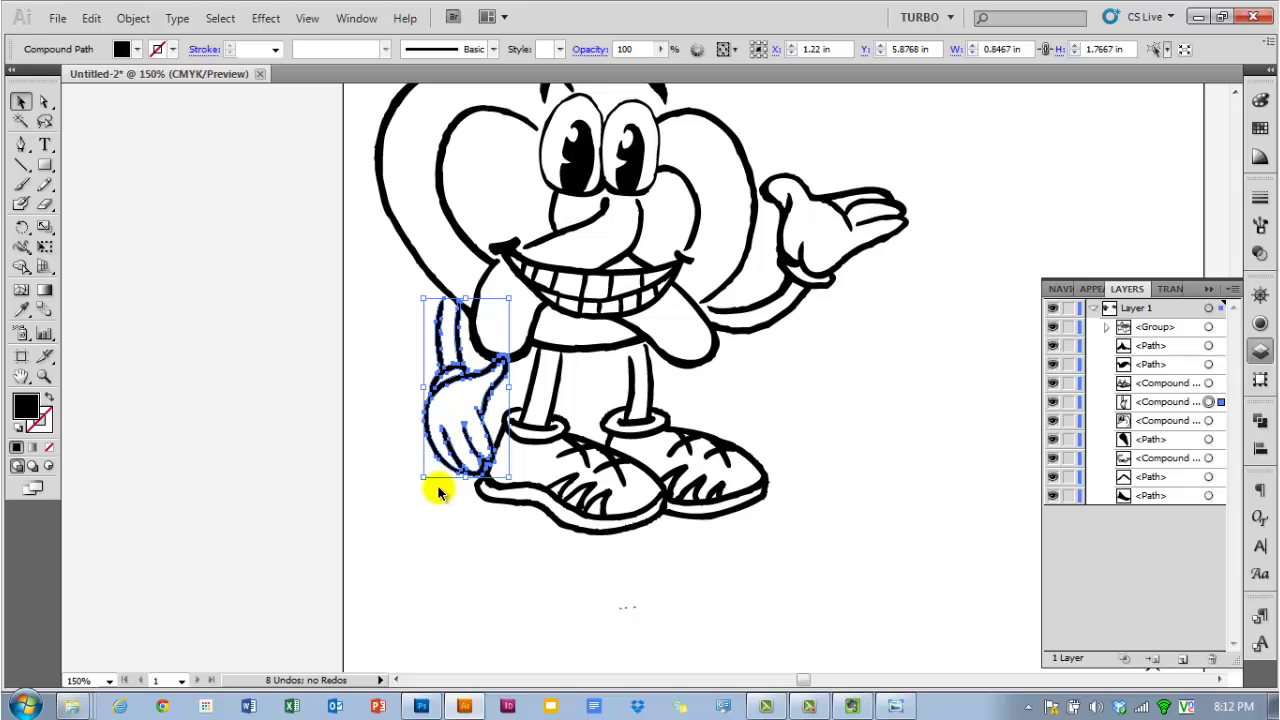
drag(426, 486, 417, 454)
click(536, 558)
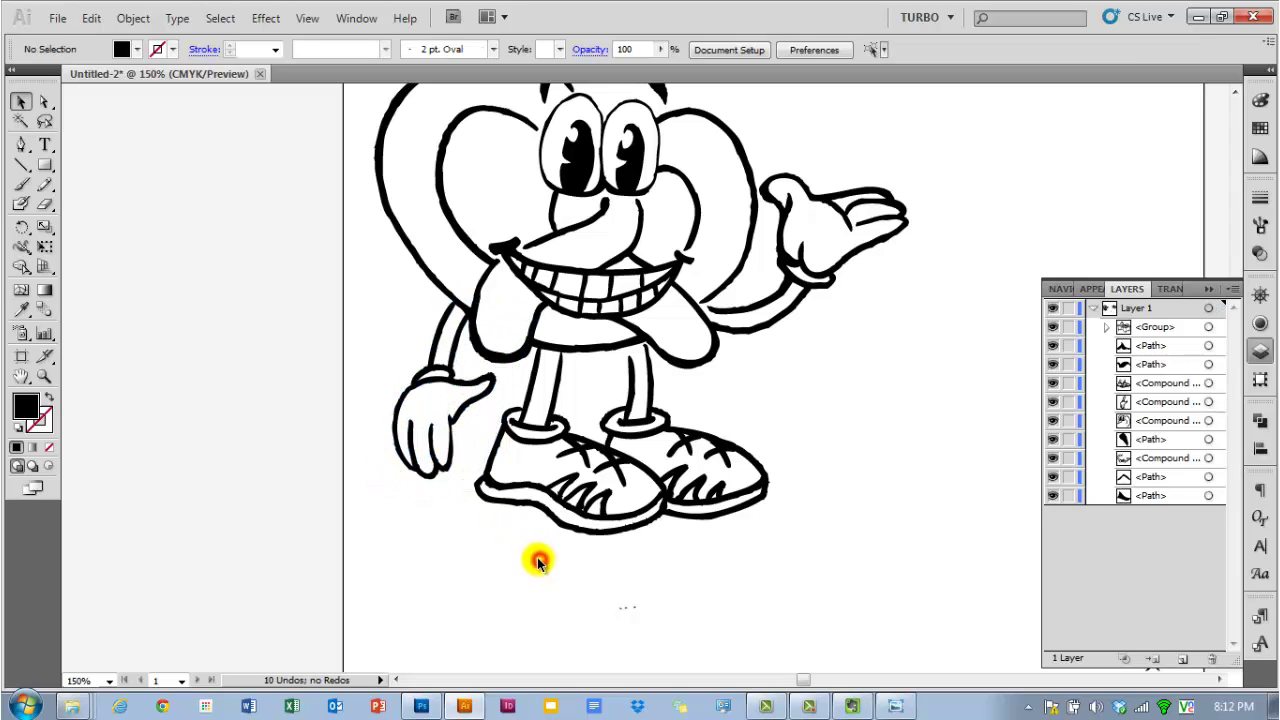
scroll(800, 465, up, 2)
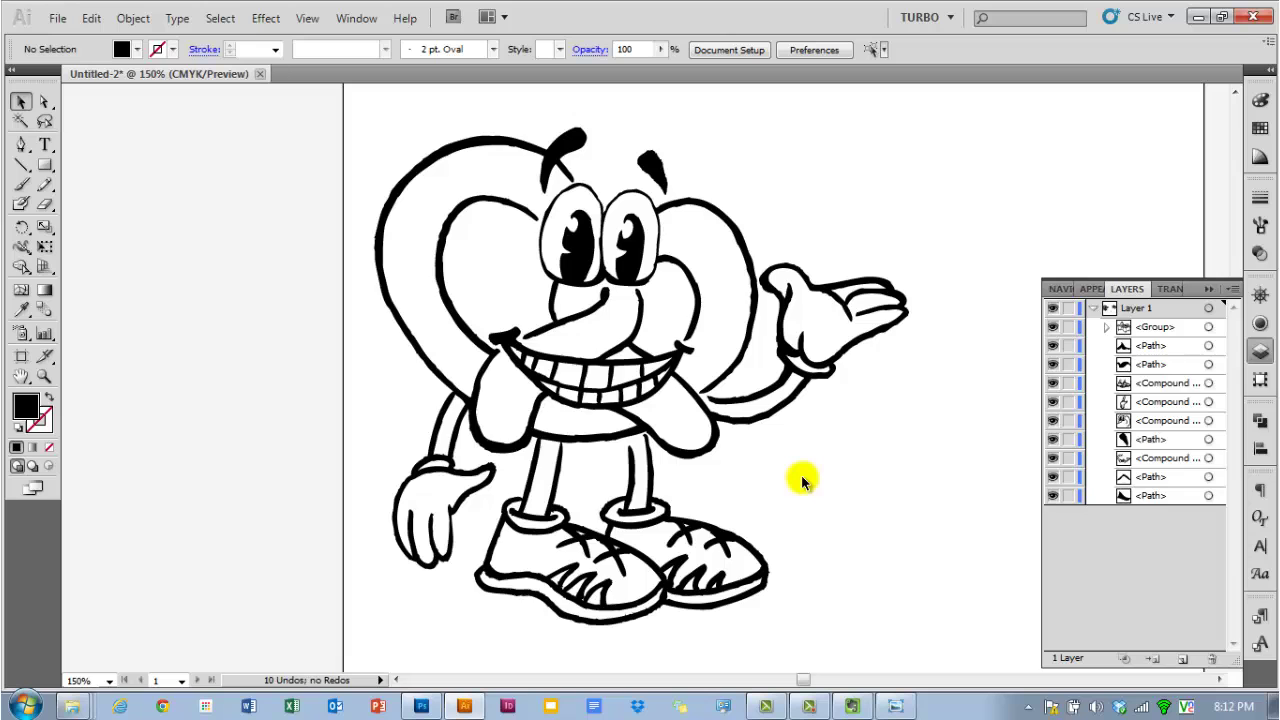
- Move the legs and shoes piece up closer to the body
scroll(838, 490, down, 1)
drag(684, 490, 689, 517)
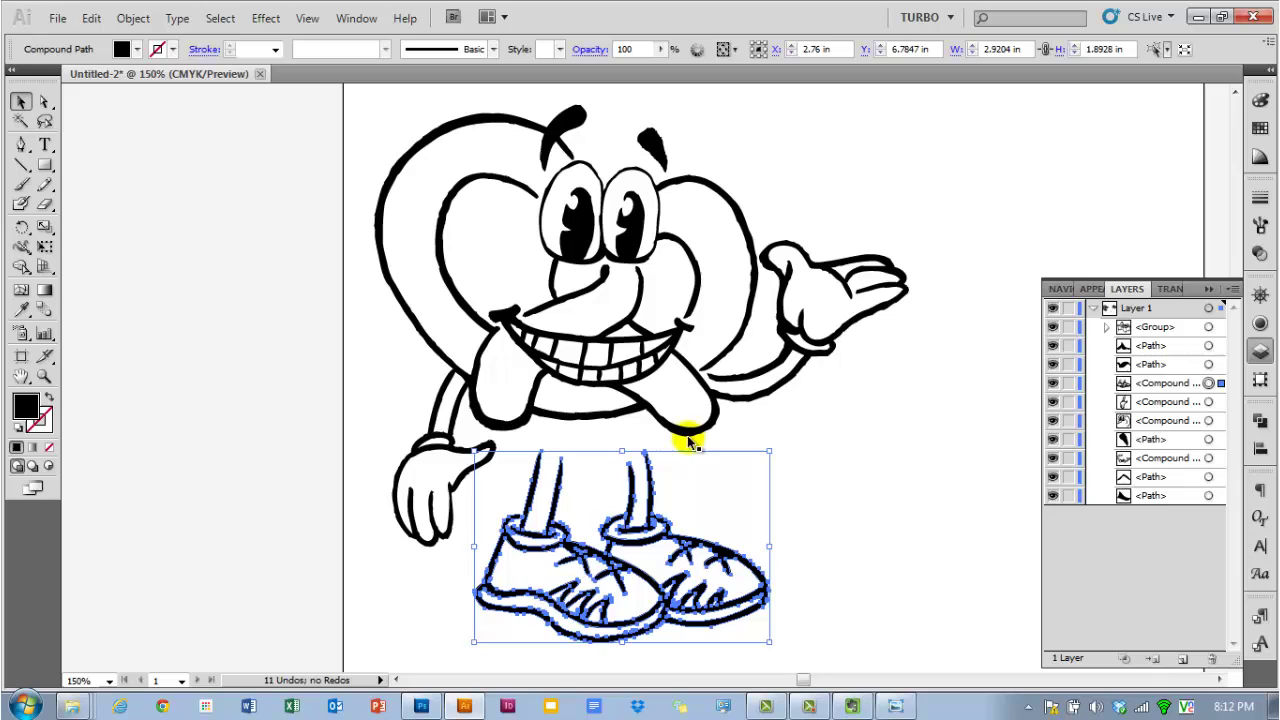
drag(650, 500, 646, 451)
scroll(646, 457, up, 3)
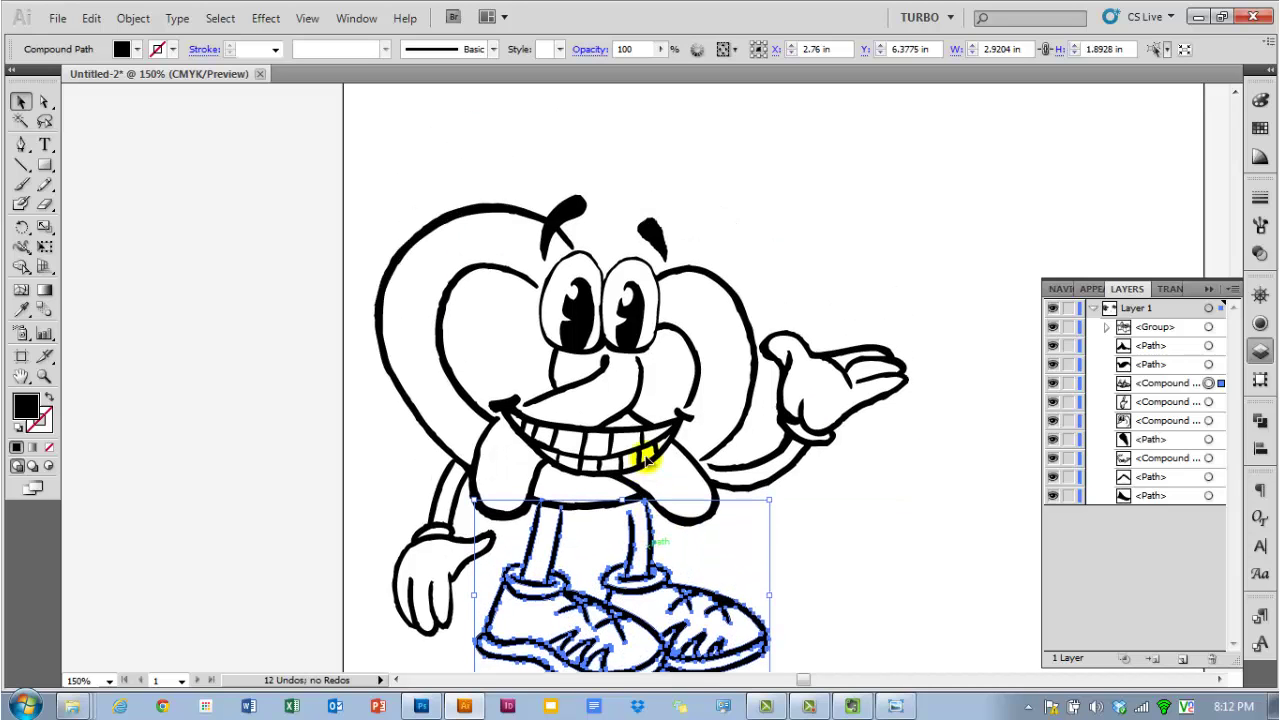
scroll(622, 568, up, 5)
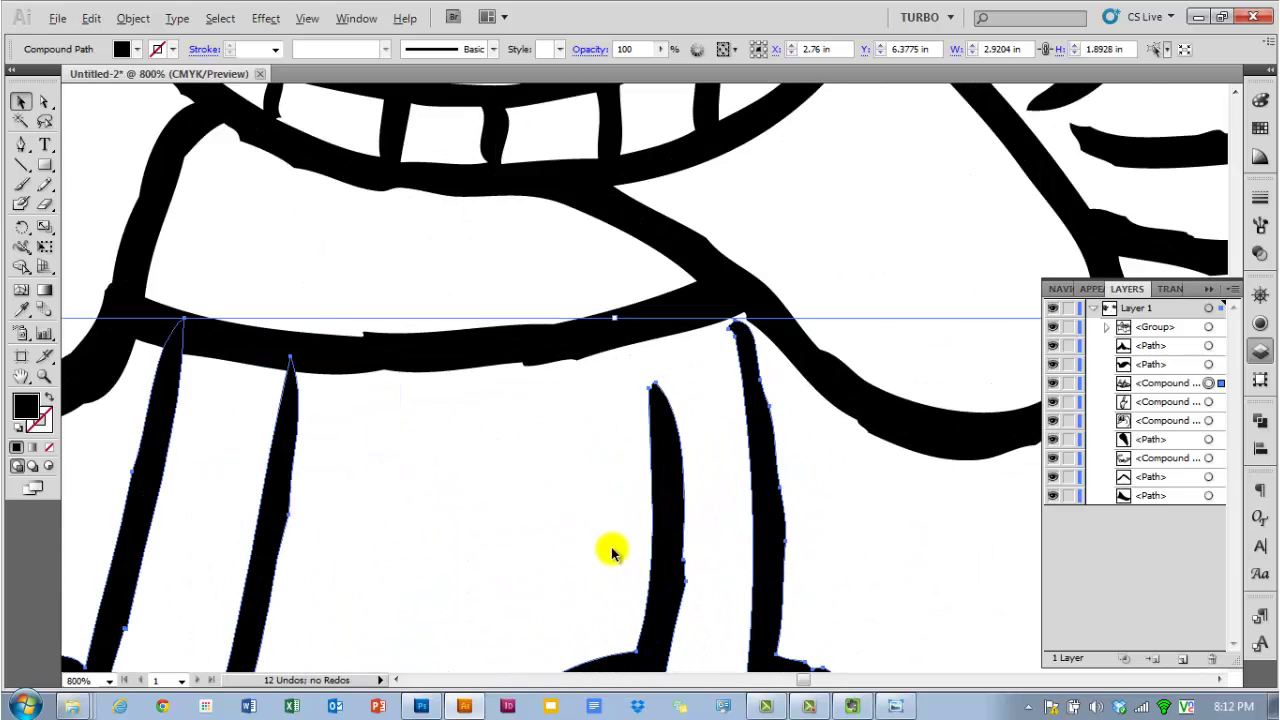
- Pull the right leg's top anchor up onto the waistline stroke with Direct Selection
key(a)
click(594, 430)
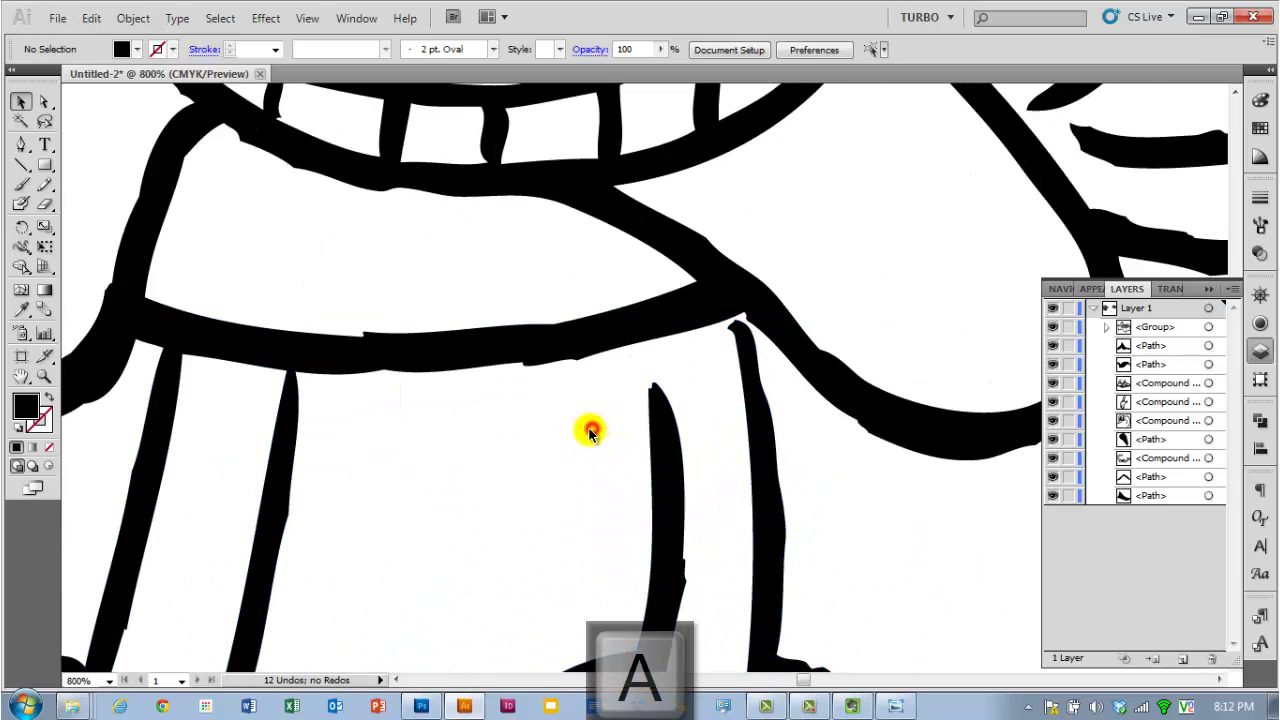
mouse_move(636, 367)
mouse_down()
mouse_move(663, 405)
mouse_move(634, 349)
mouse_up()
click(588, 455)
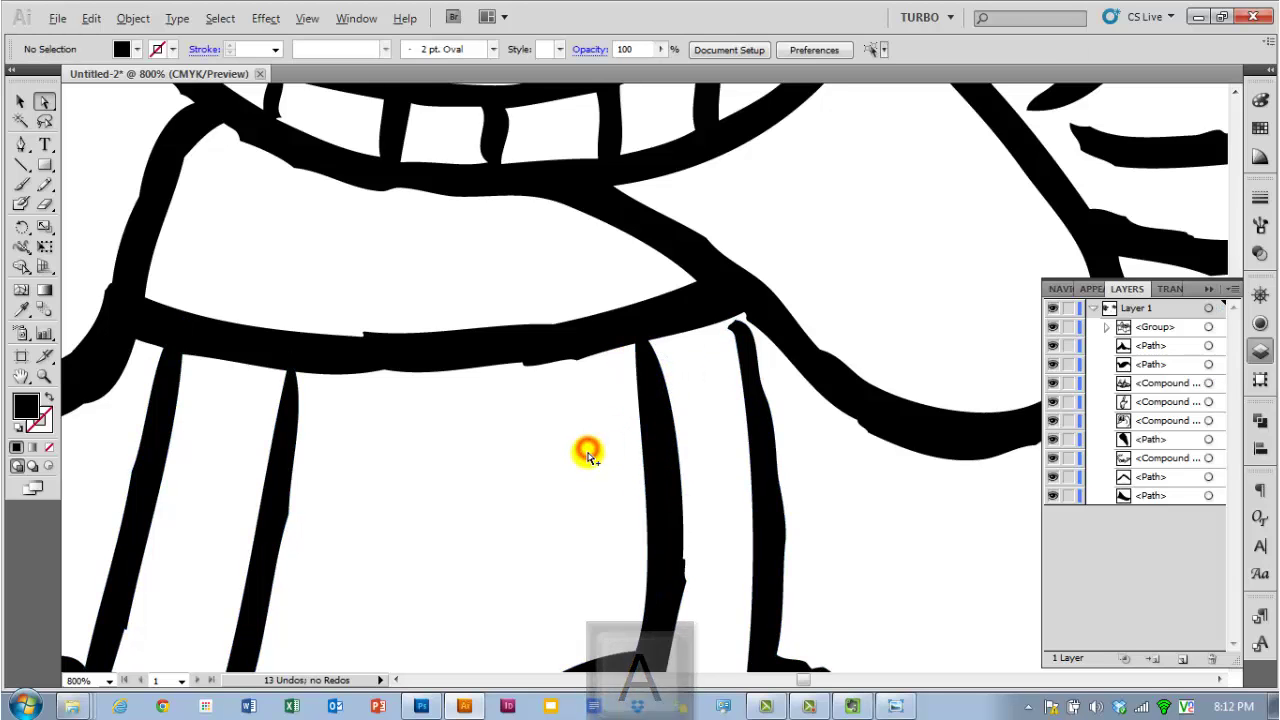
key(ctrl+minus)
key(ctrl+minus)
key(ctrl+minus)
key(space)
drag(571, 480, 611, 446)
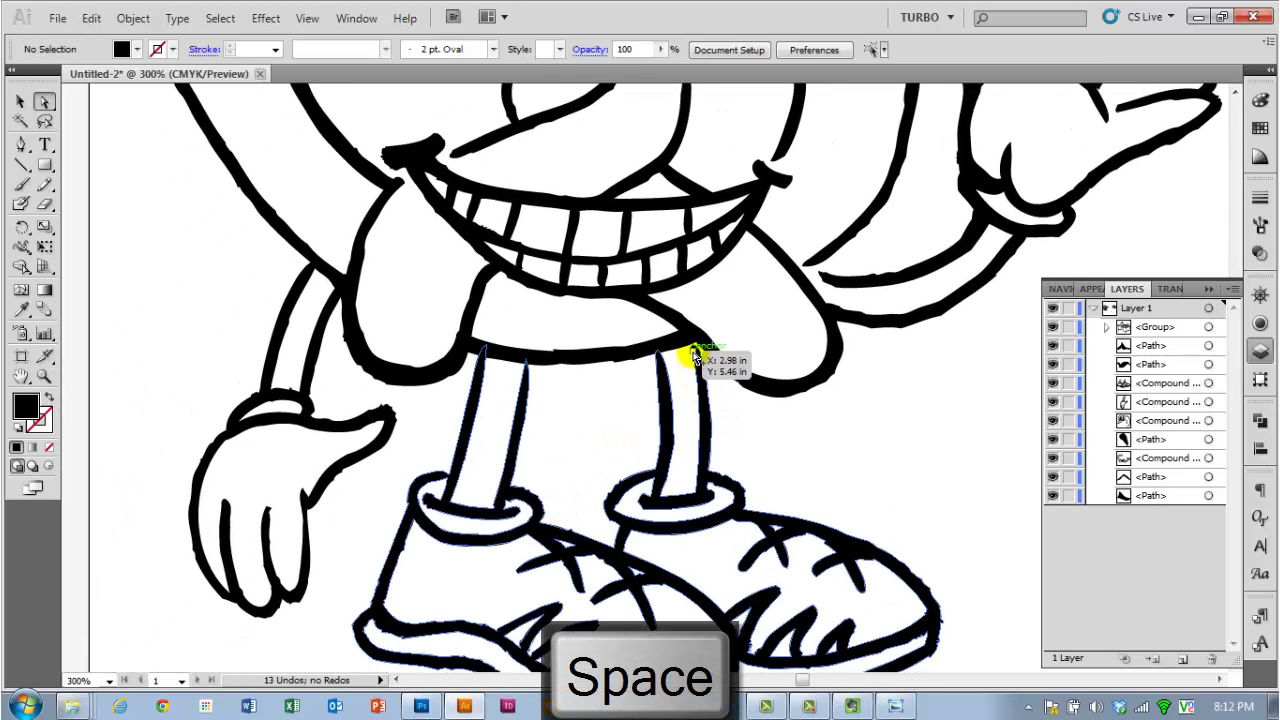
key(ctrl+plus)
key(ctrl+plus)
key(ctrl+plus)
key(ctrl+plus)
drag(694, 337, 690, 300)
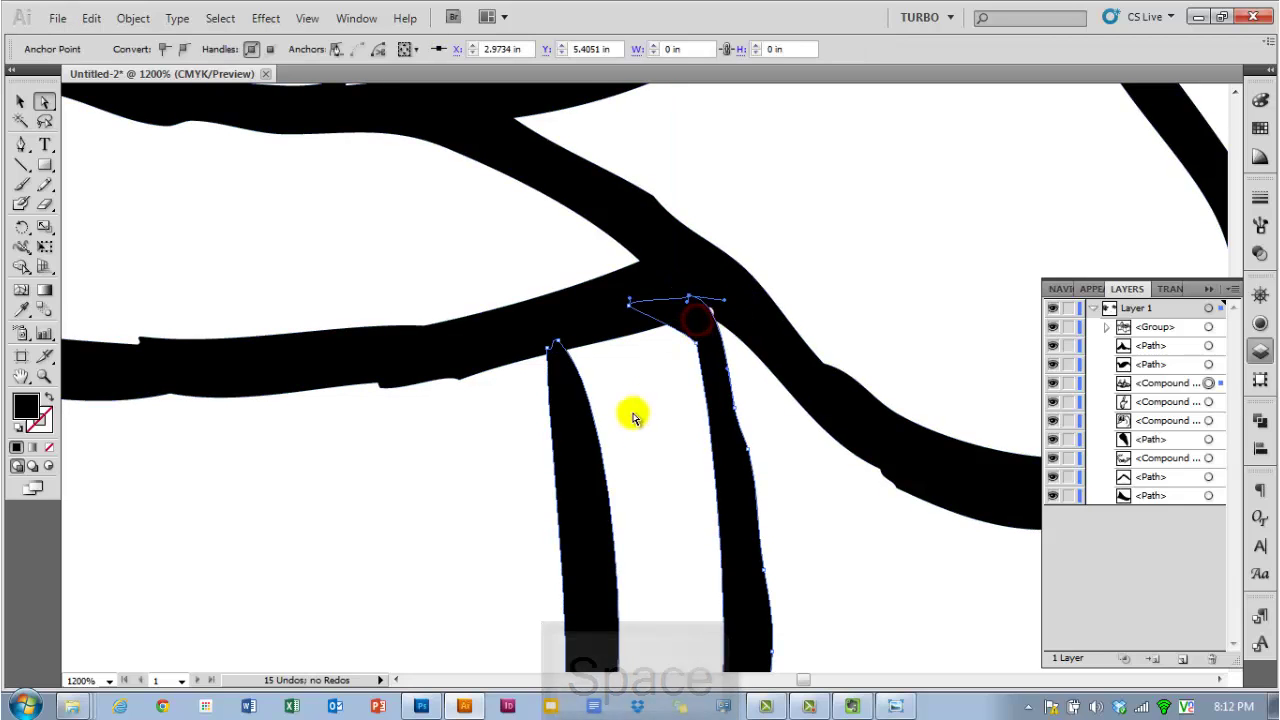
click(438, 463)
- Select both the body outline and the leg outlines with the Selection tool
key(ctrl+minus)
key(ctrl+minus)
key(space)
drag(331, 531, 553, 463)
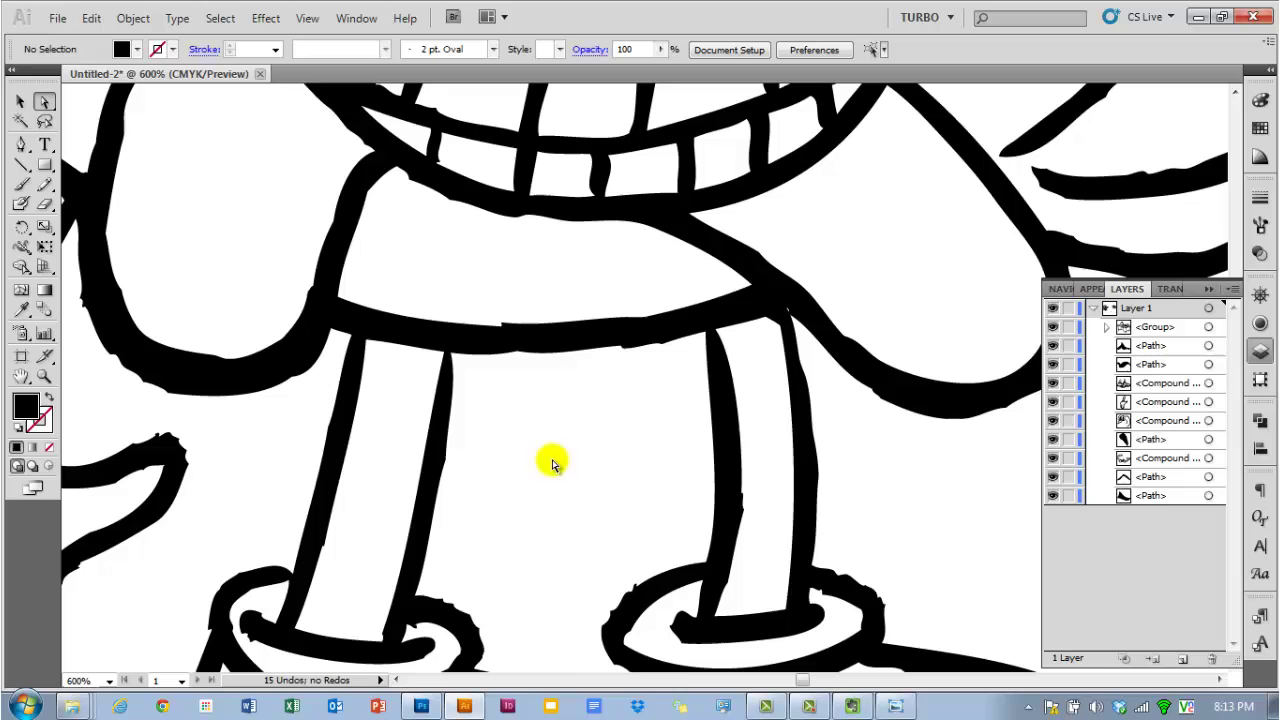
key(v)
click(440, 410)
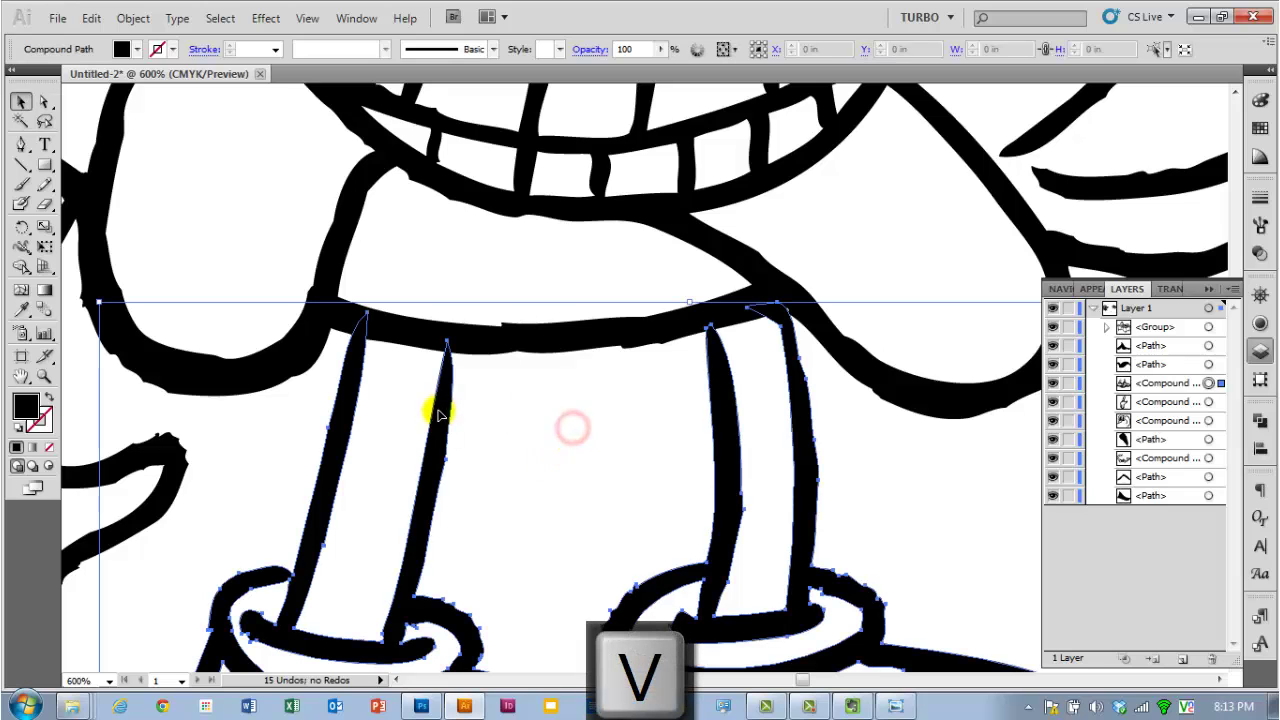
shift+click(568, 337)
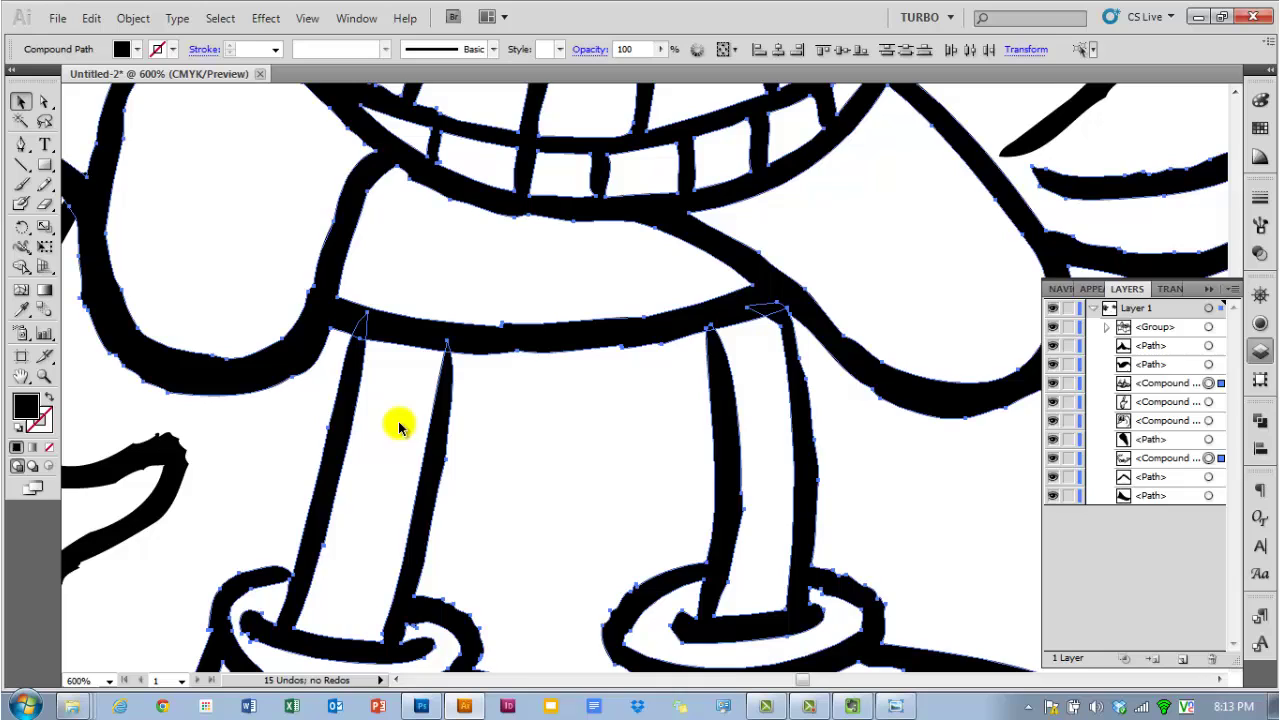
key(space)
drag(398, 428, 657, 480)
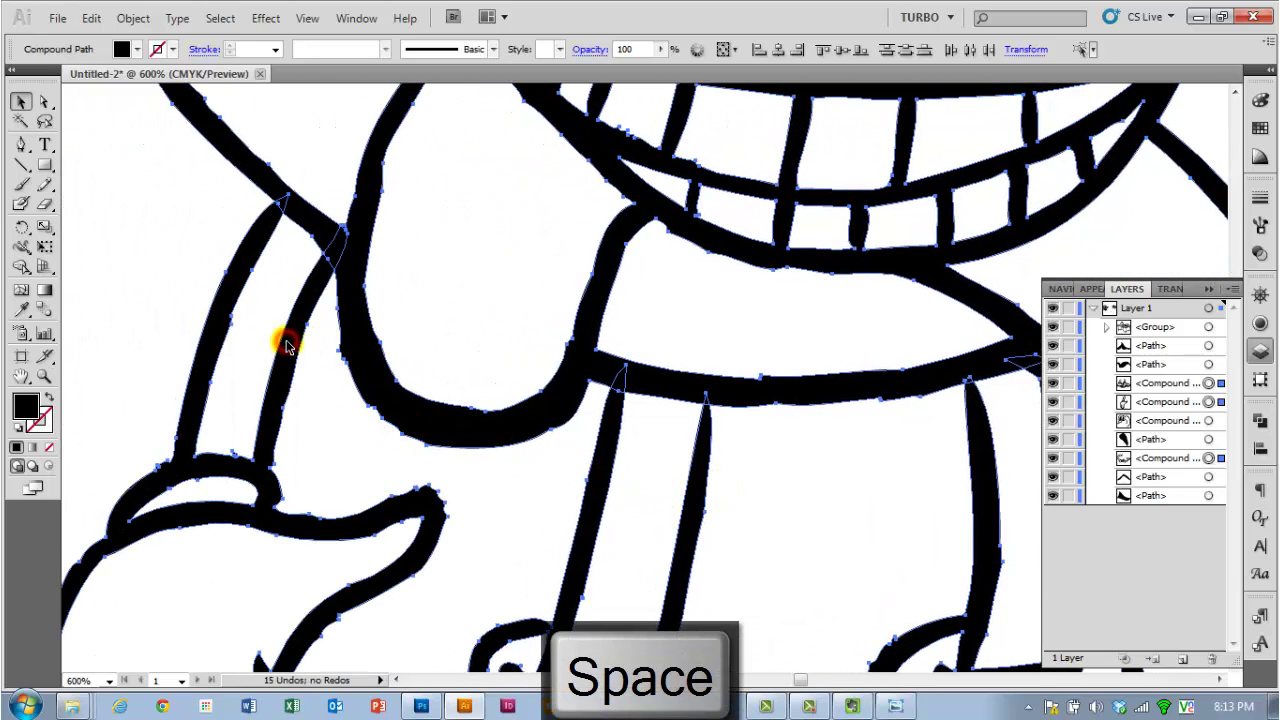
- Bring up the Pathfinder panel, test a Shape Mode on the outlines, and undo it
click(1260, 422)
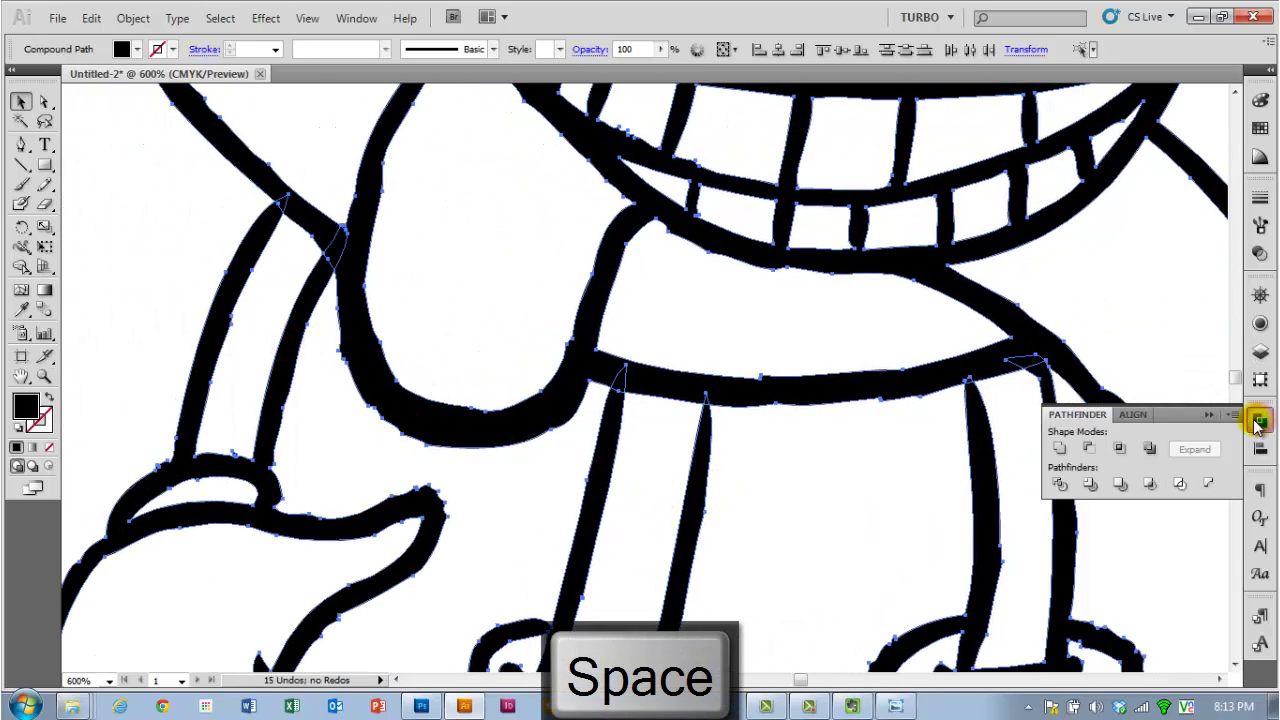
click(360, 20)
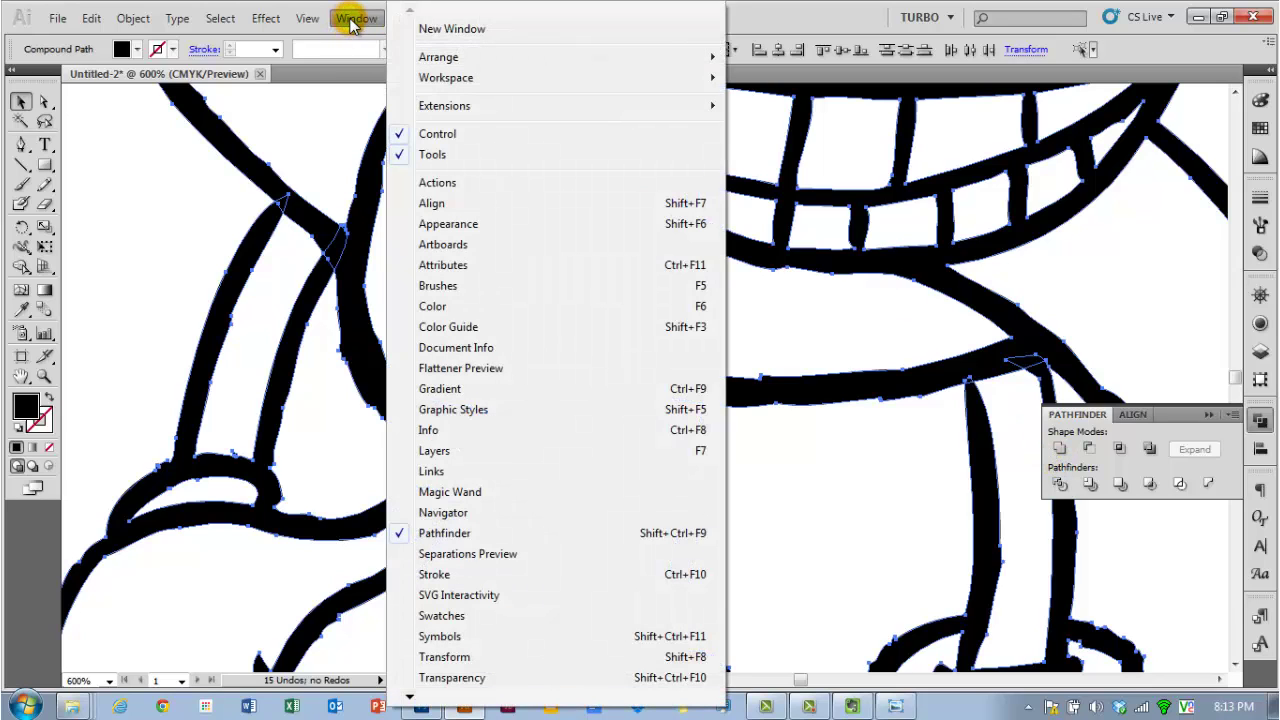
click(1078, 414)
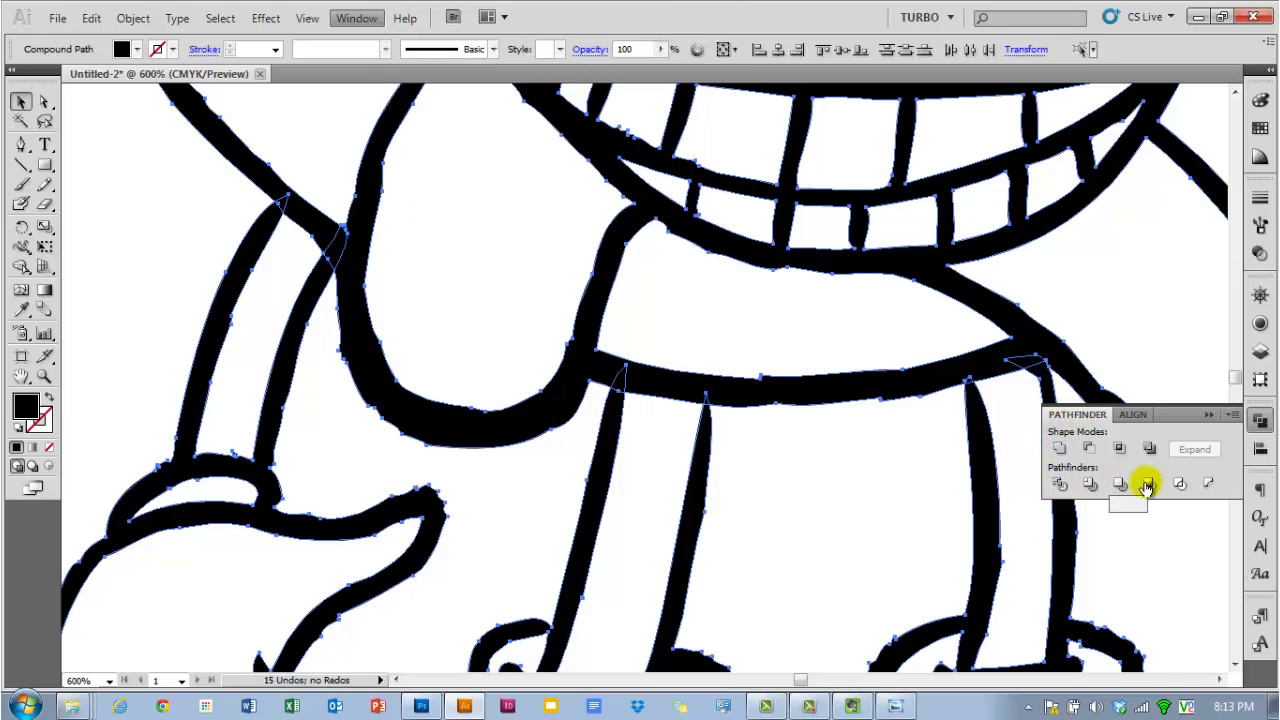
click(1063, 451)
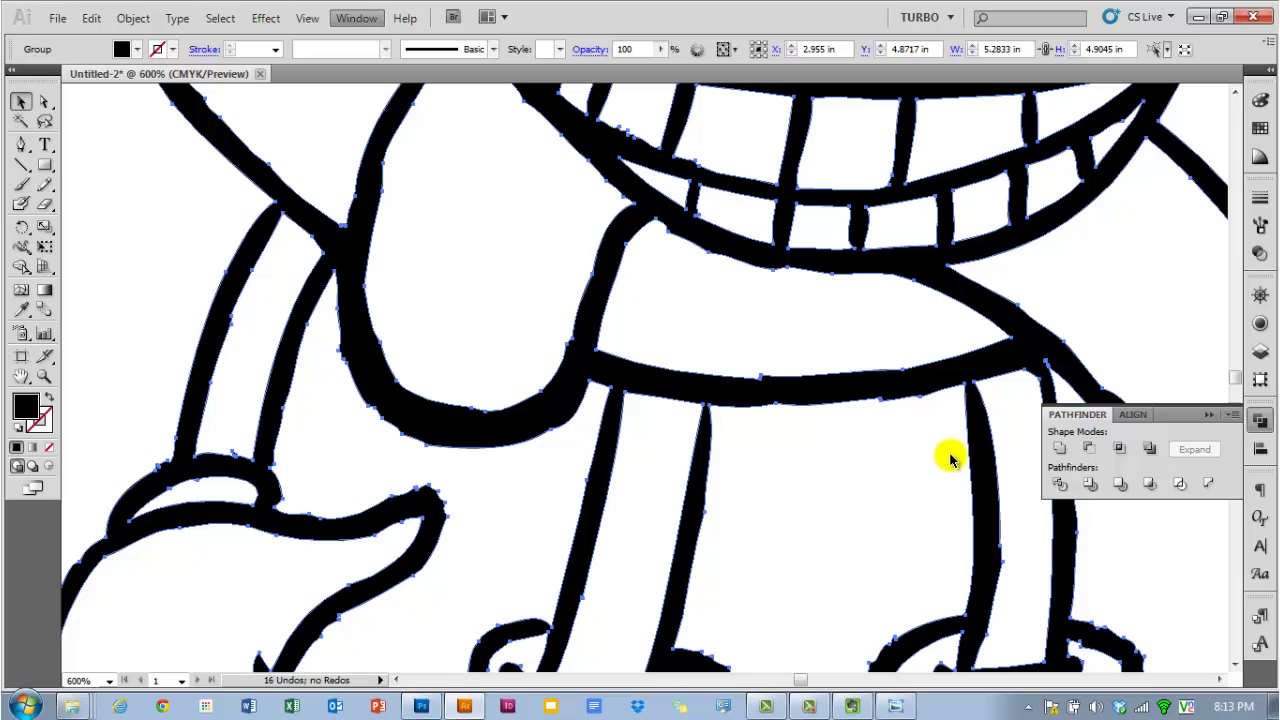
key(ctrl+z)
click(905, 467)
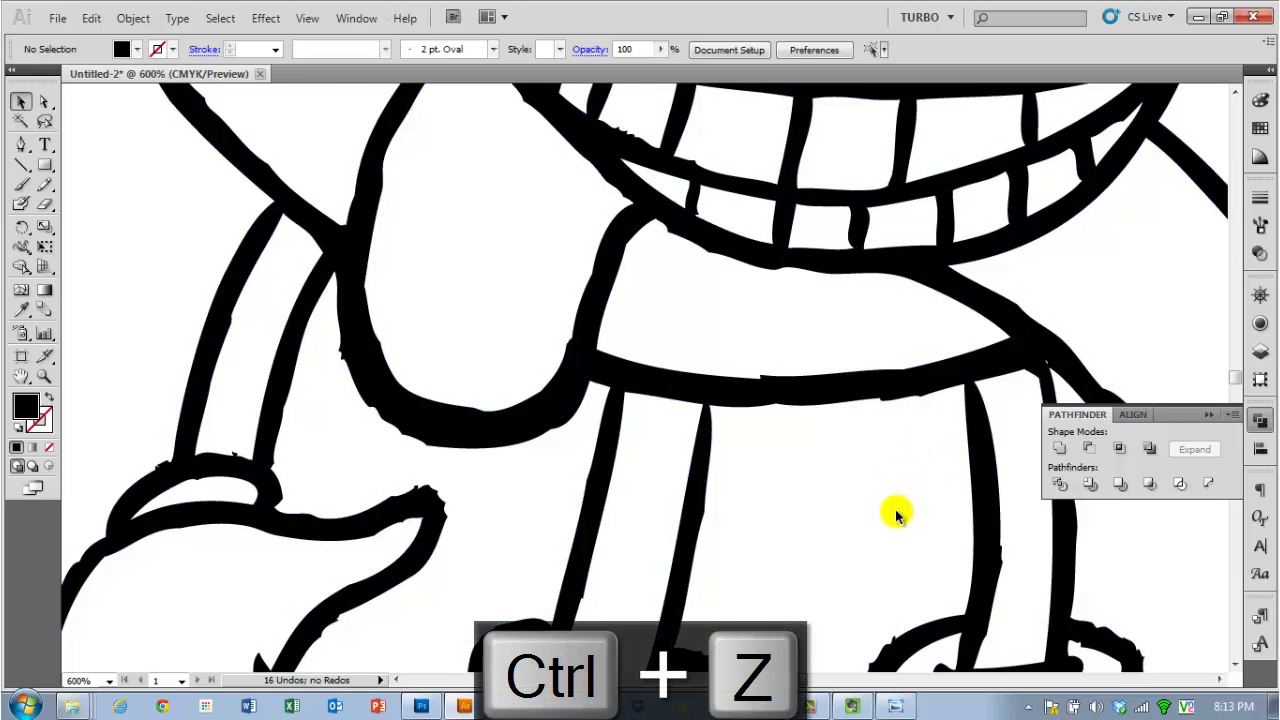
scroll(895, 515, down, 2)
key(ctrl+z)
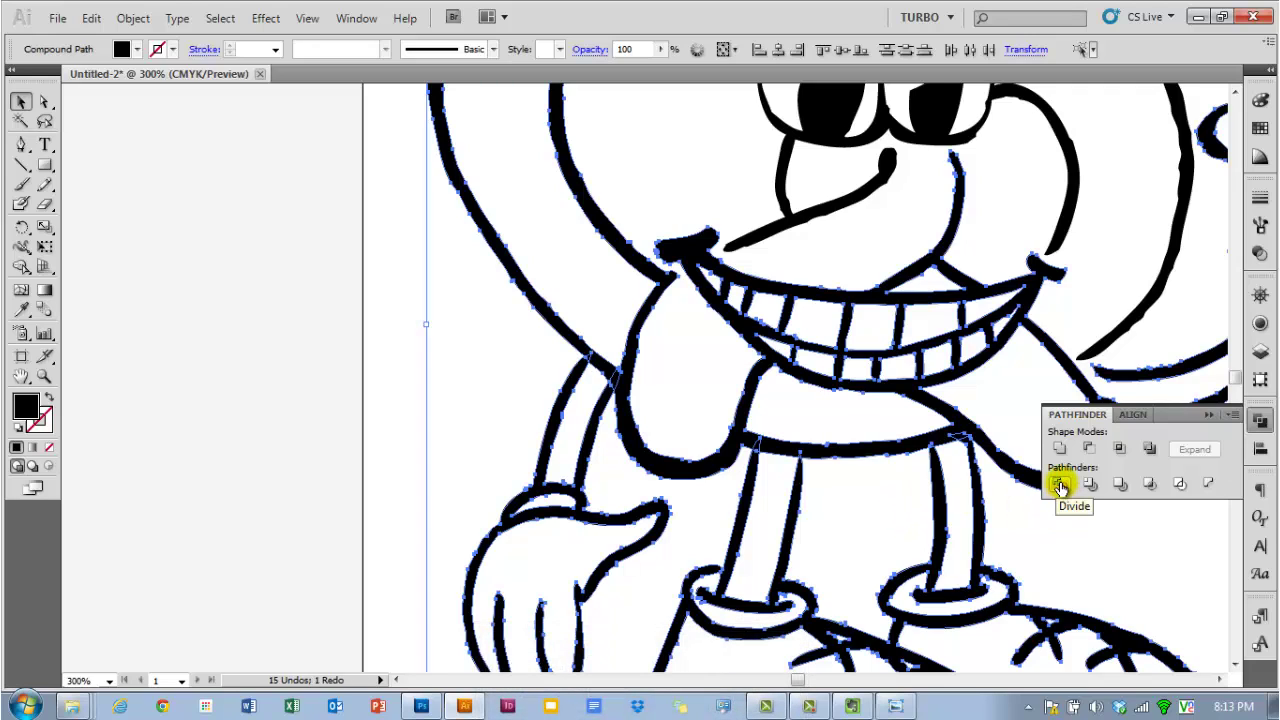
- Apply Pathfinder Divide to the selected body and leg outlines
click(1060, 485)
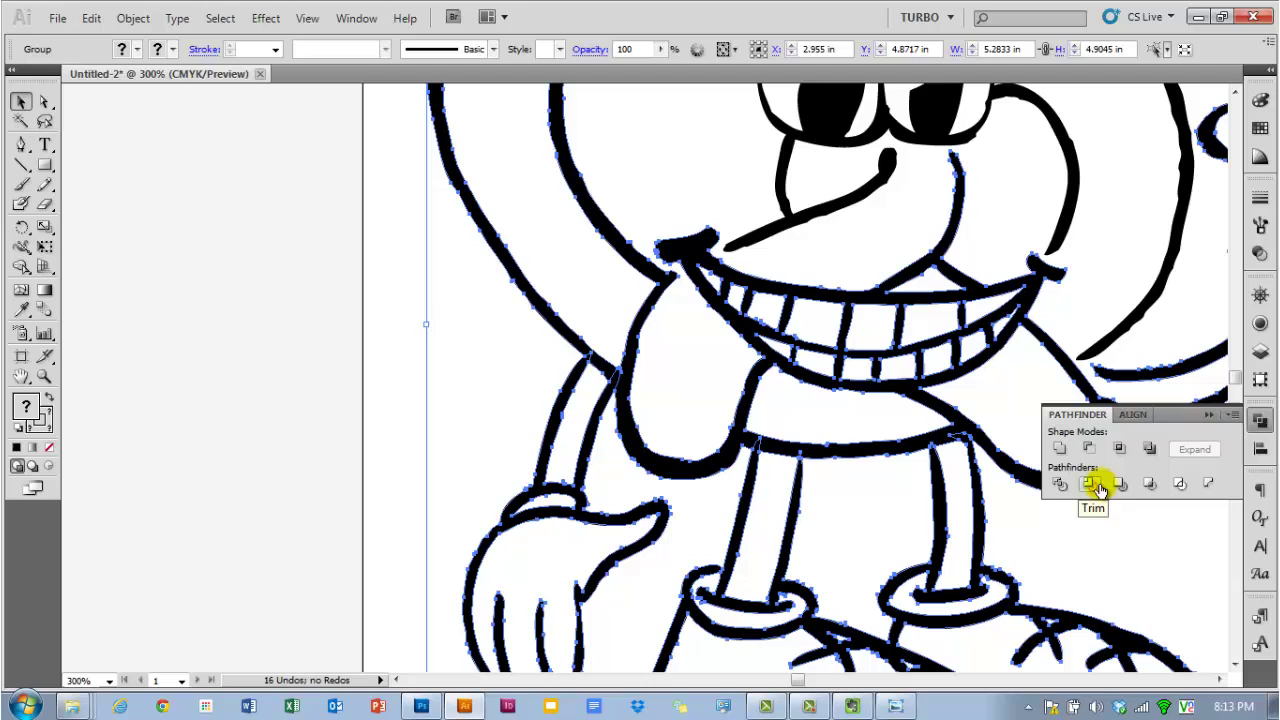
click(910, 479)
scroll(910, 479, left, 2)
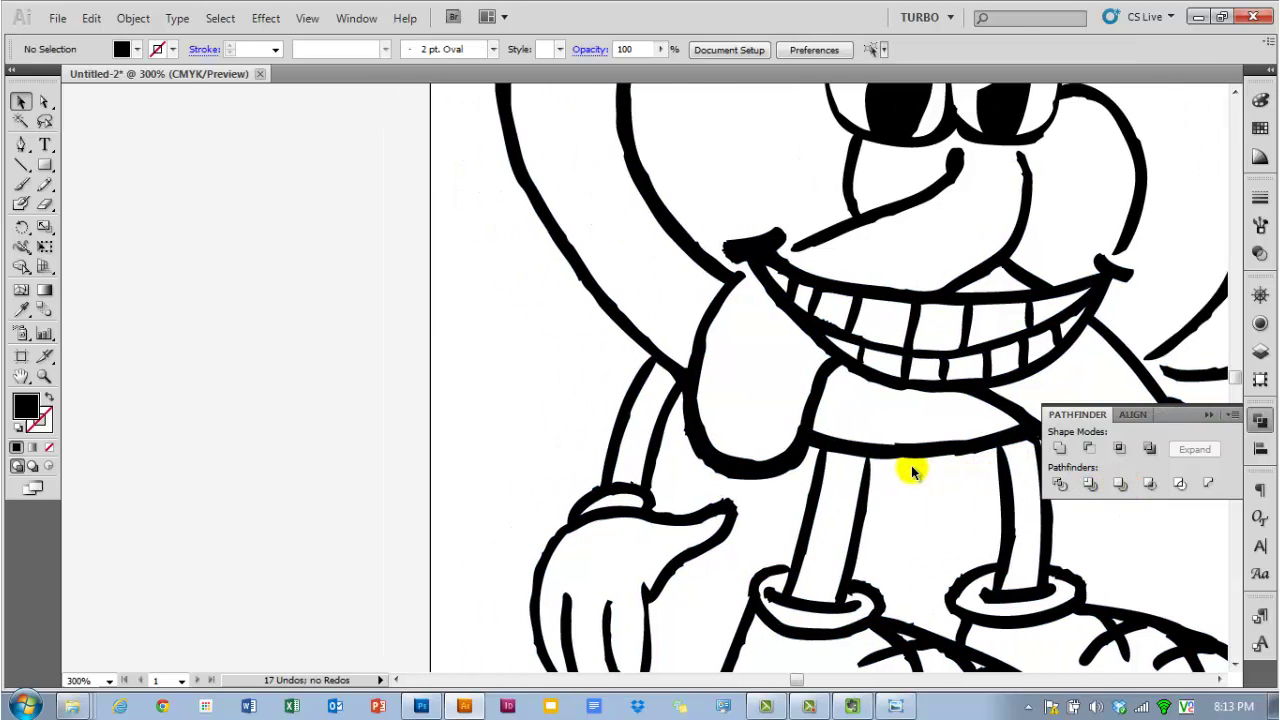
scroll(910, 479, up, 3)
click(760, 457)
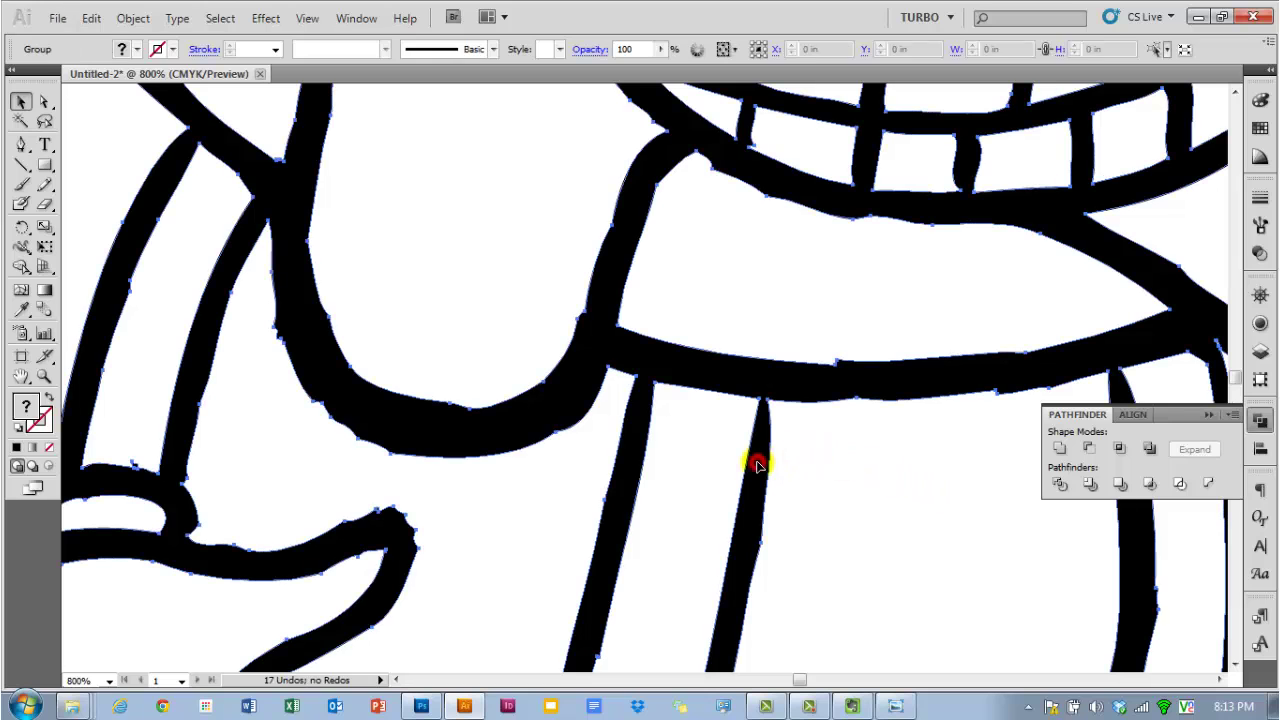
scroll(758, 457, down, 2)
scroll(812, 480, down, 2)
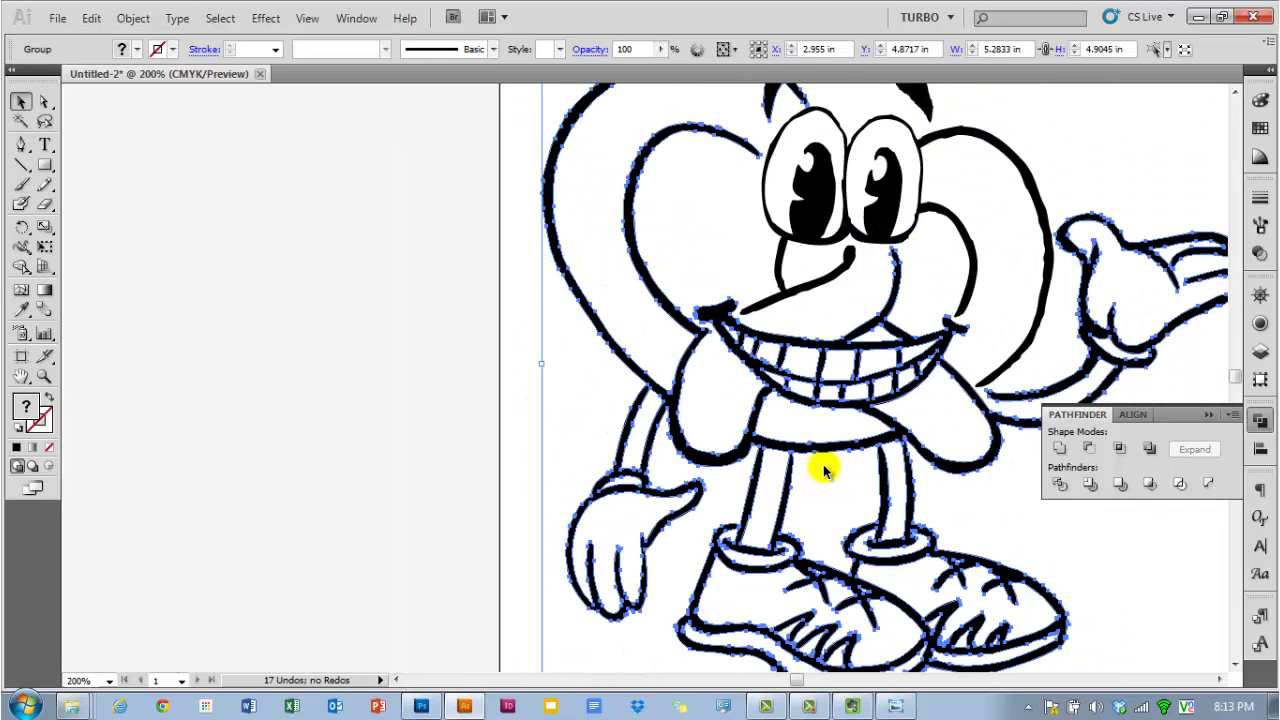
key(space)
drag(867, 493, 700, 512)
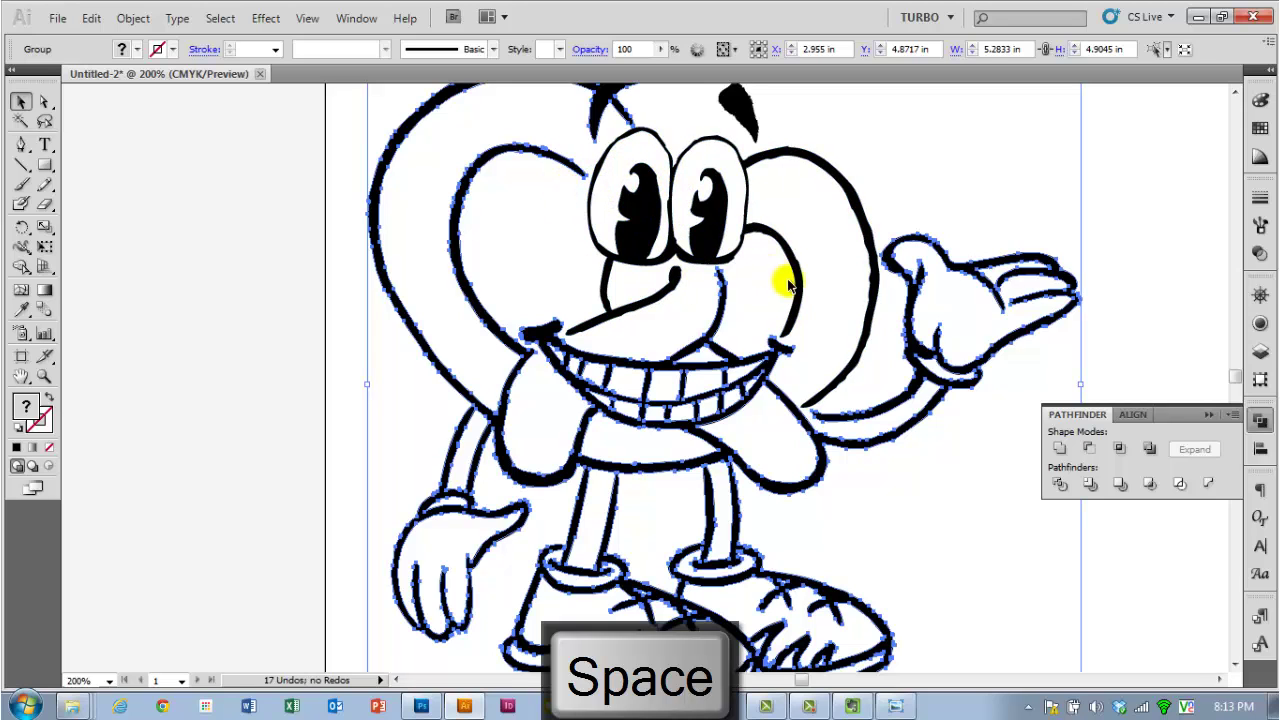
scroll(786, 338, up, 4)
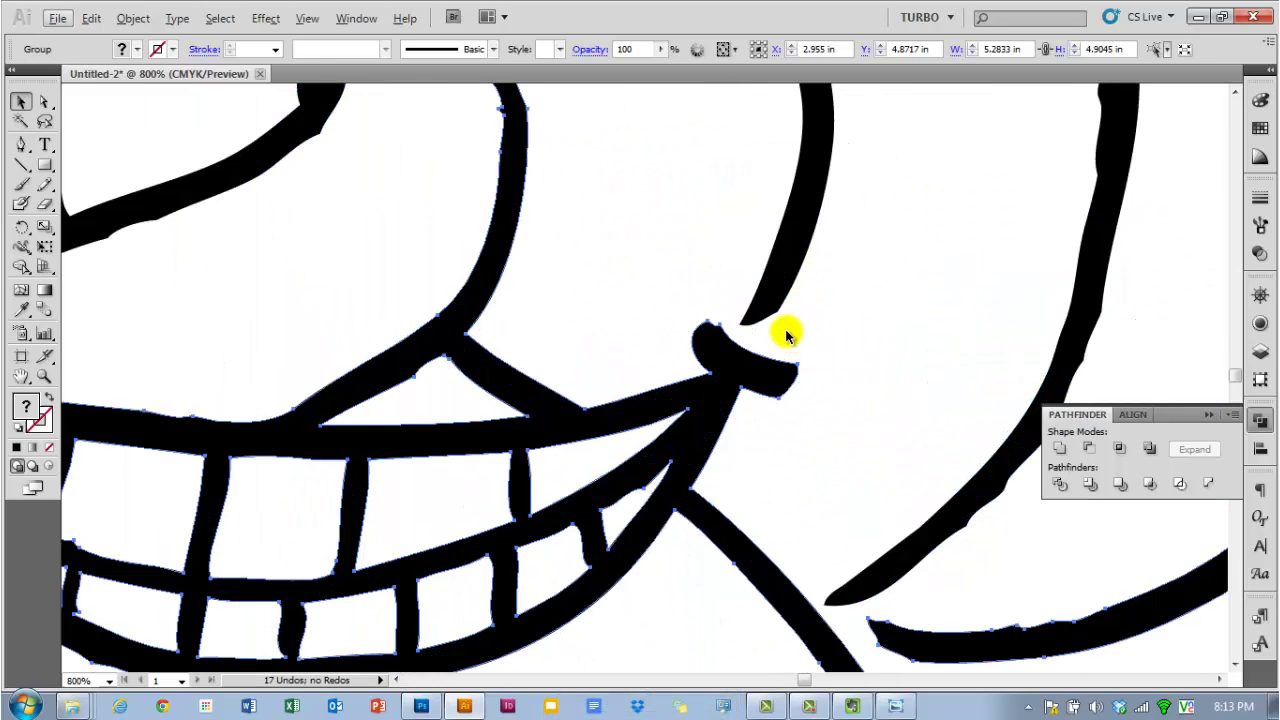
scroll(738, 373, down, 3)
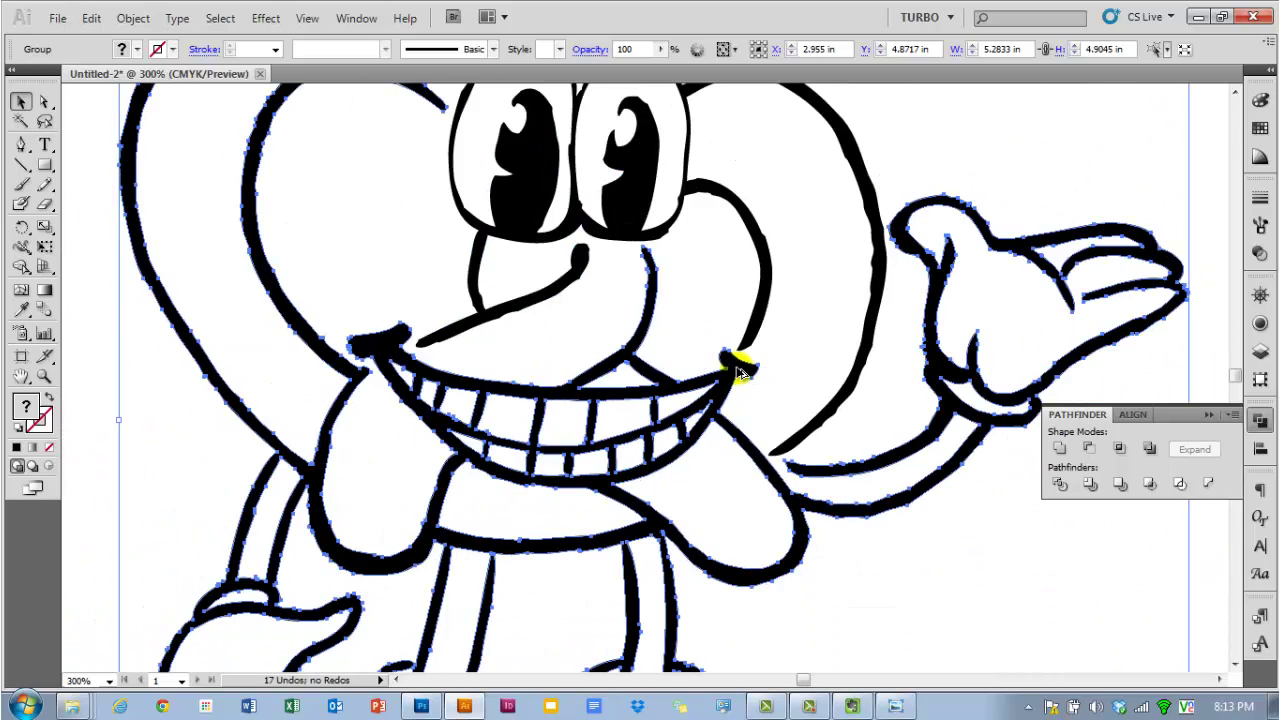
scroll(738, 373, down, 1)
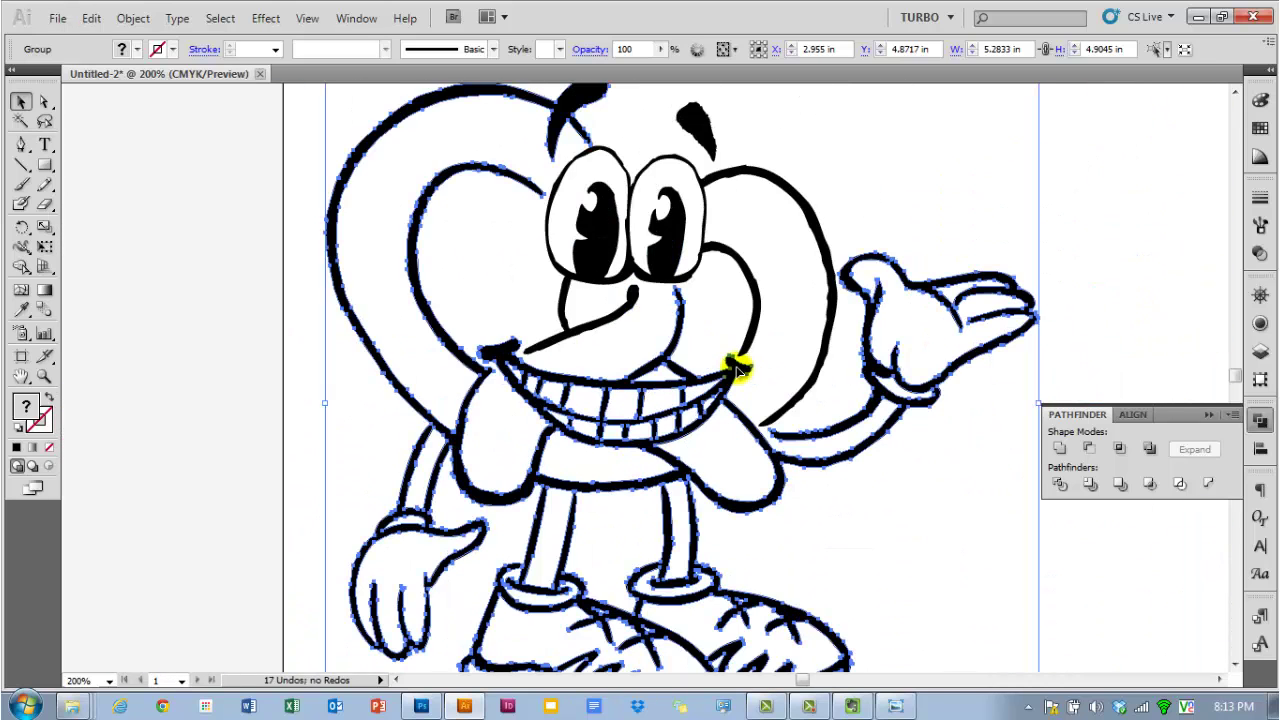
click(350, 340)
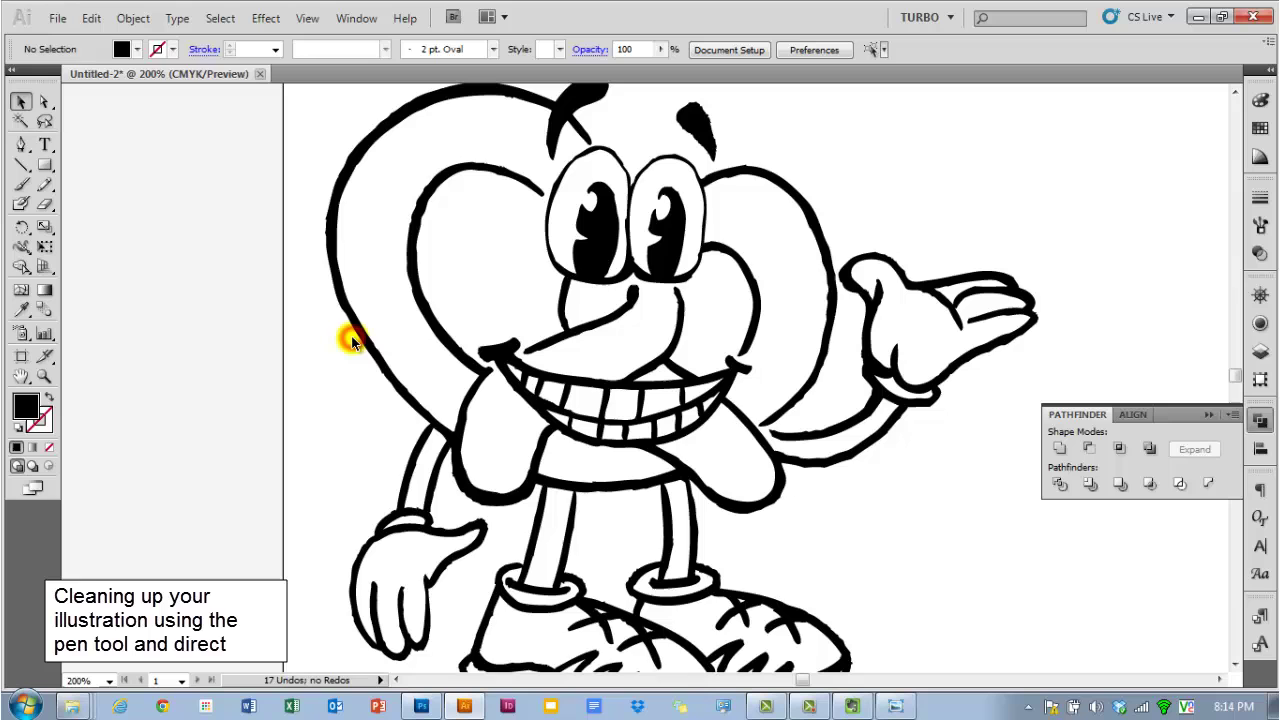
key(space)
drag(340, 354, 463, 424)
scroll(463, 424, up, 3)
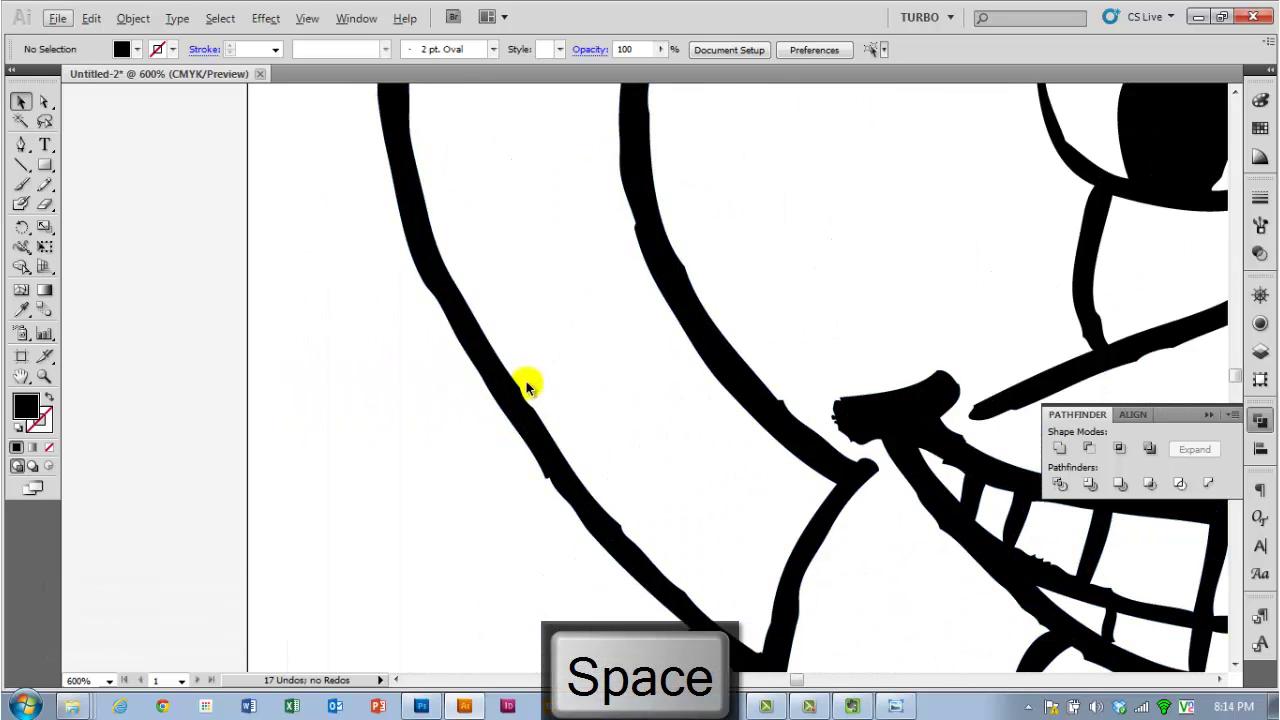
drag(529, 400, 535, 385)
click(529, 372)
scroll(528, 374, up, 2)
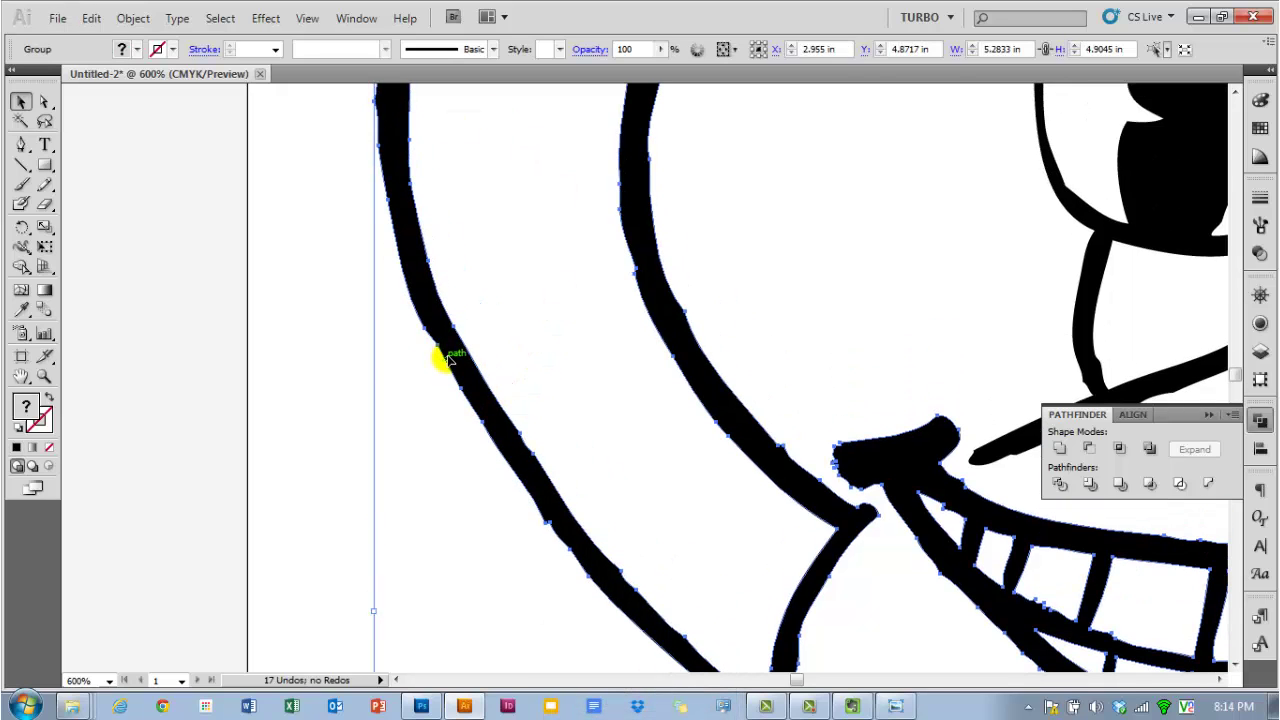
scroll(449, 360, up, 6)
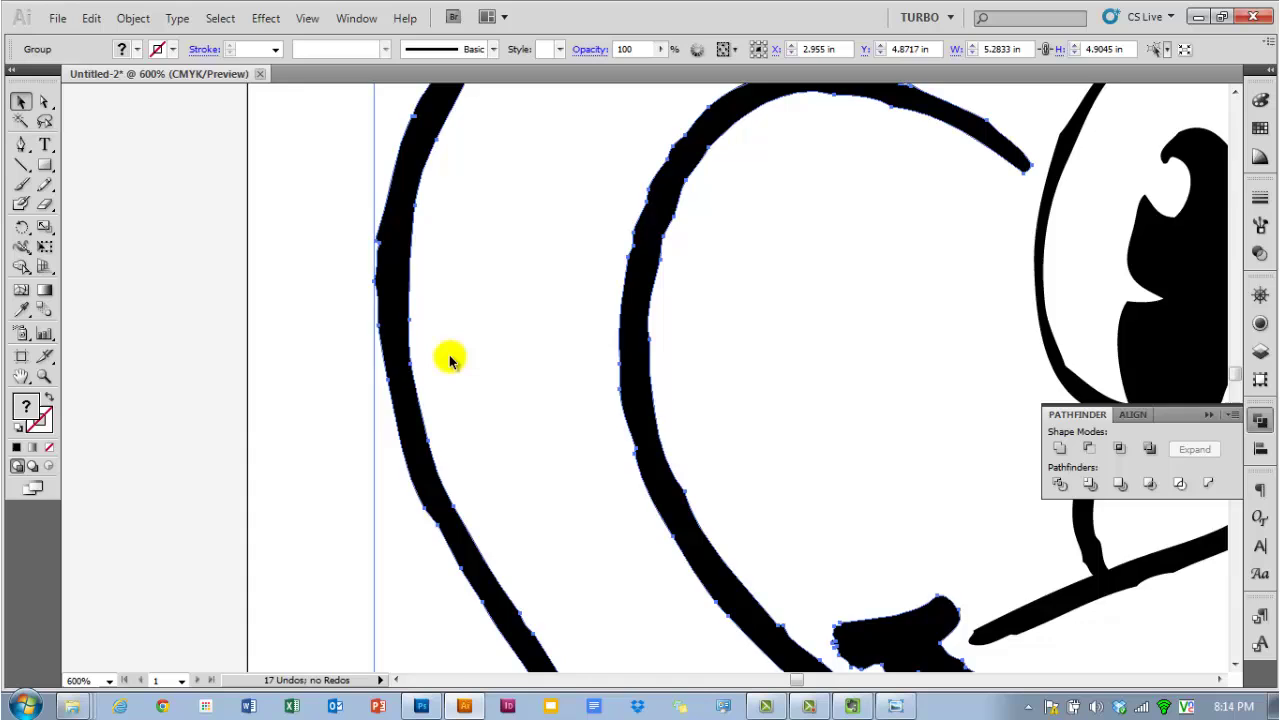
scroll(449, 360, down, 5)
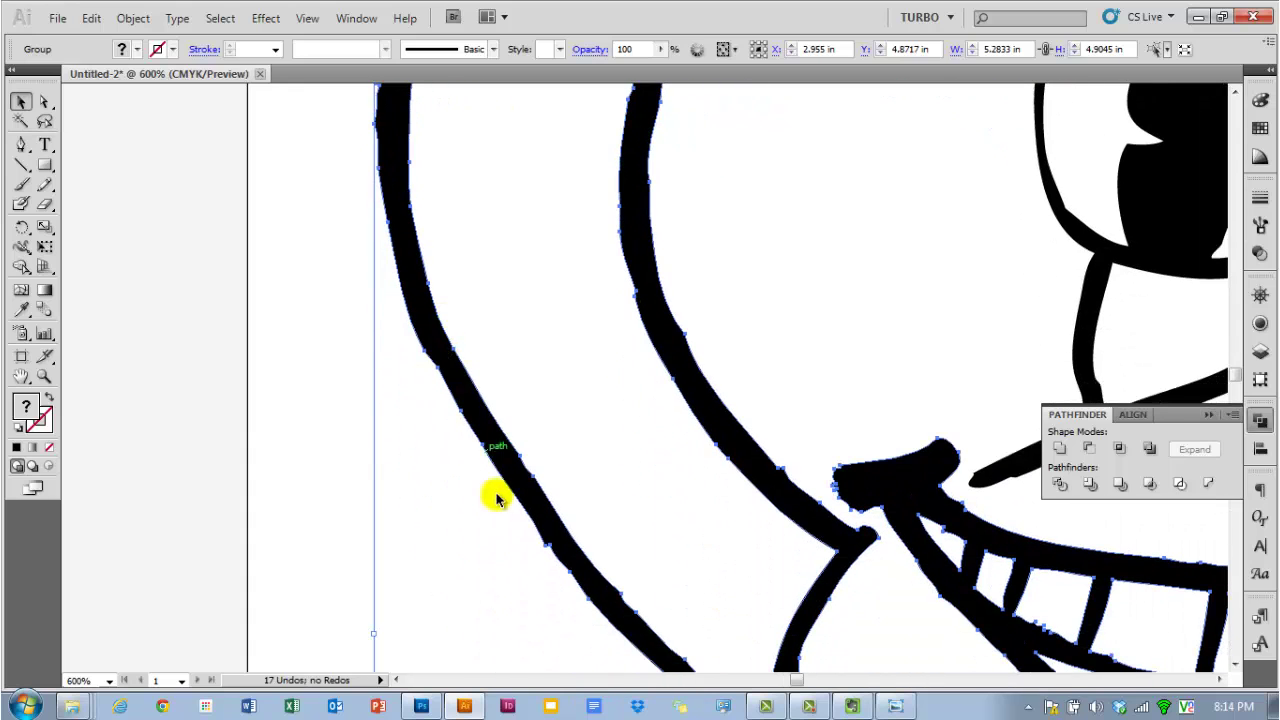
click(497, 502)
click(515, 497)
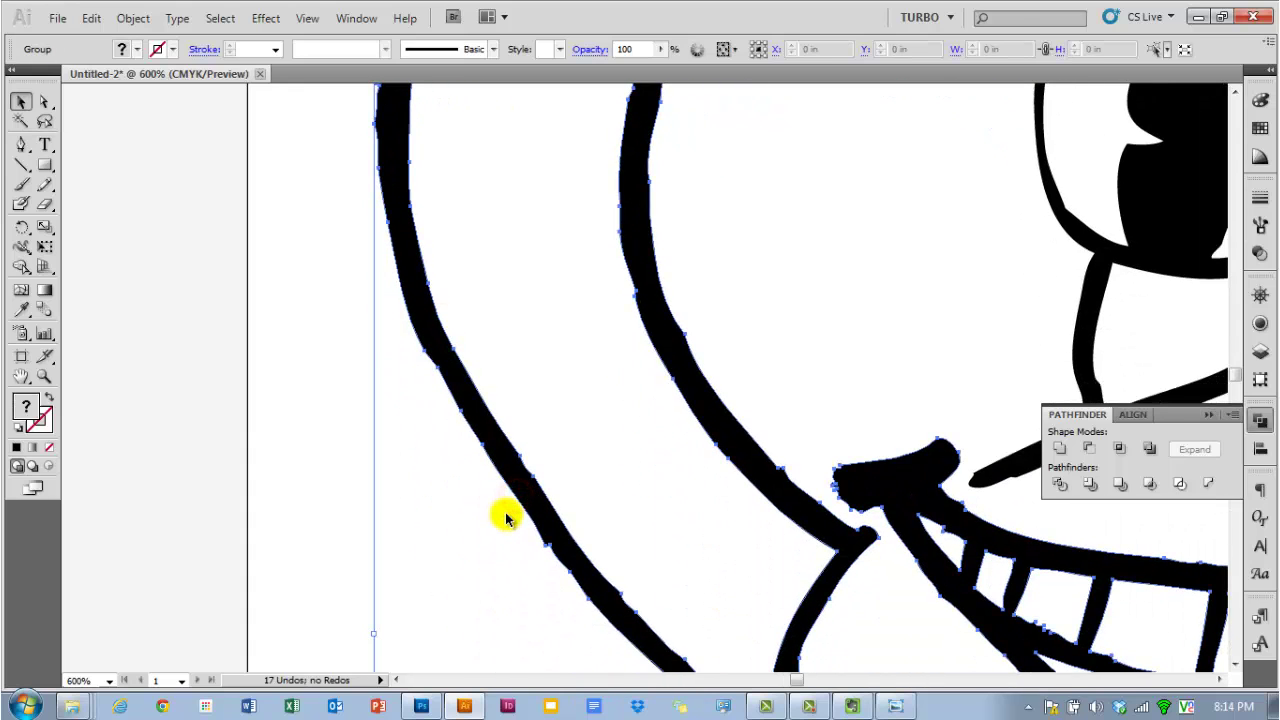
scroll(505, 516, down, 3)
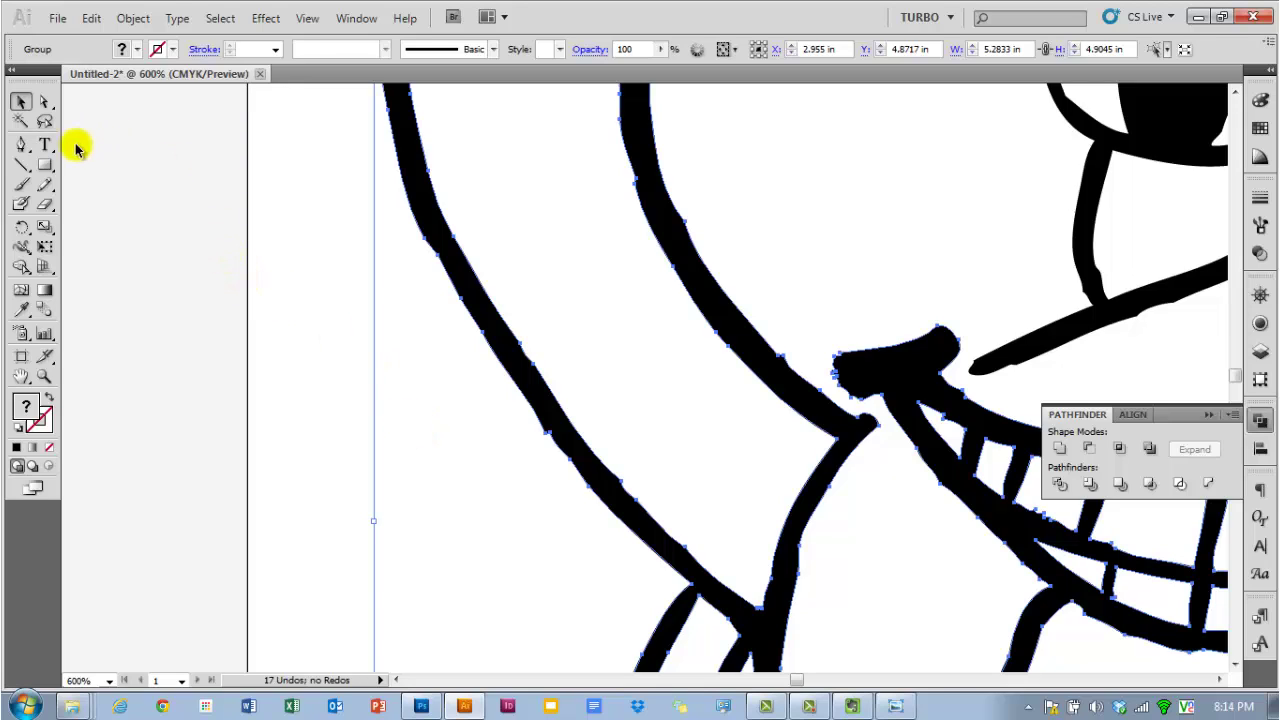
- Remove four extra anchors along the loop's left outline with the Pen tool
click(20, 148)
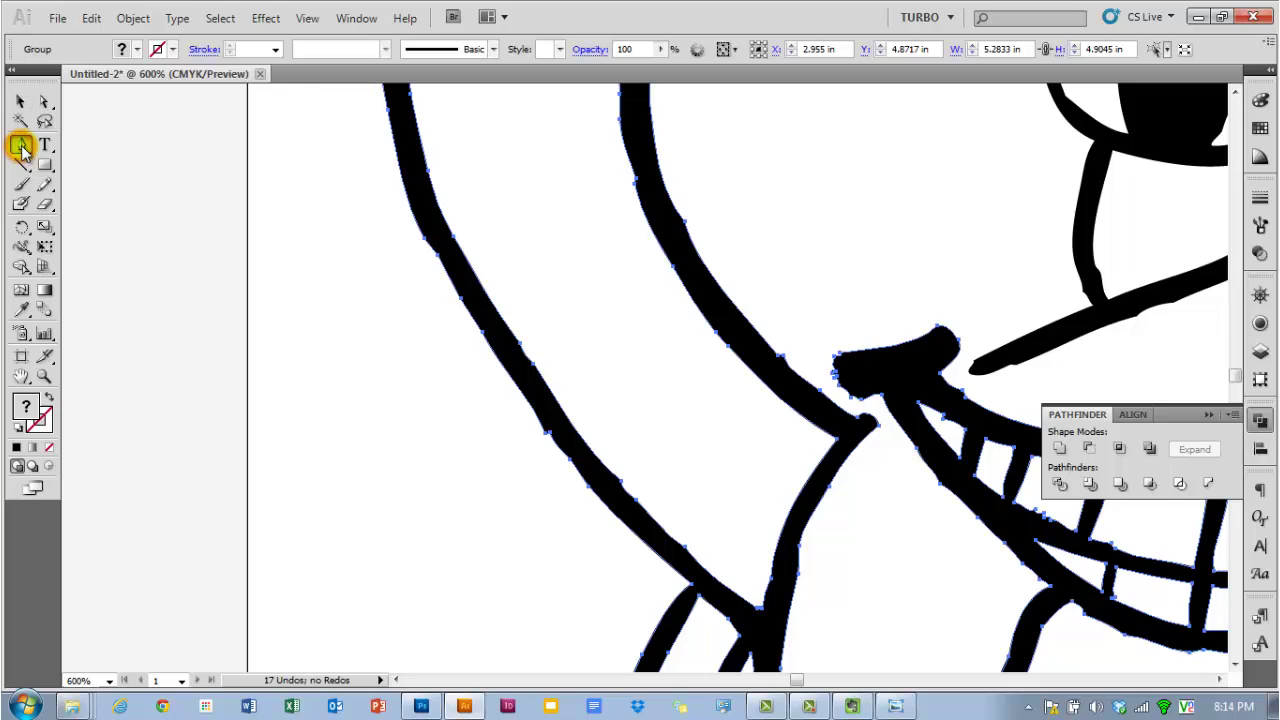
click(598, 490)
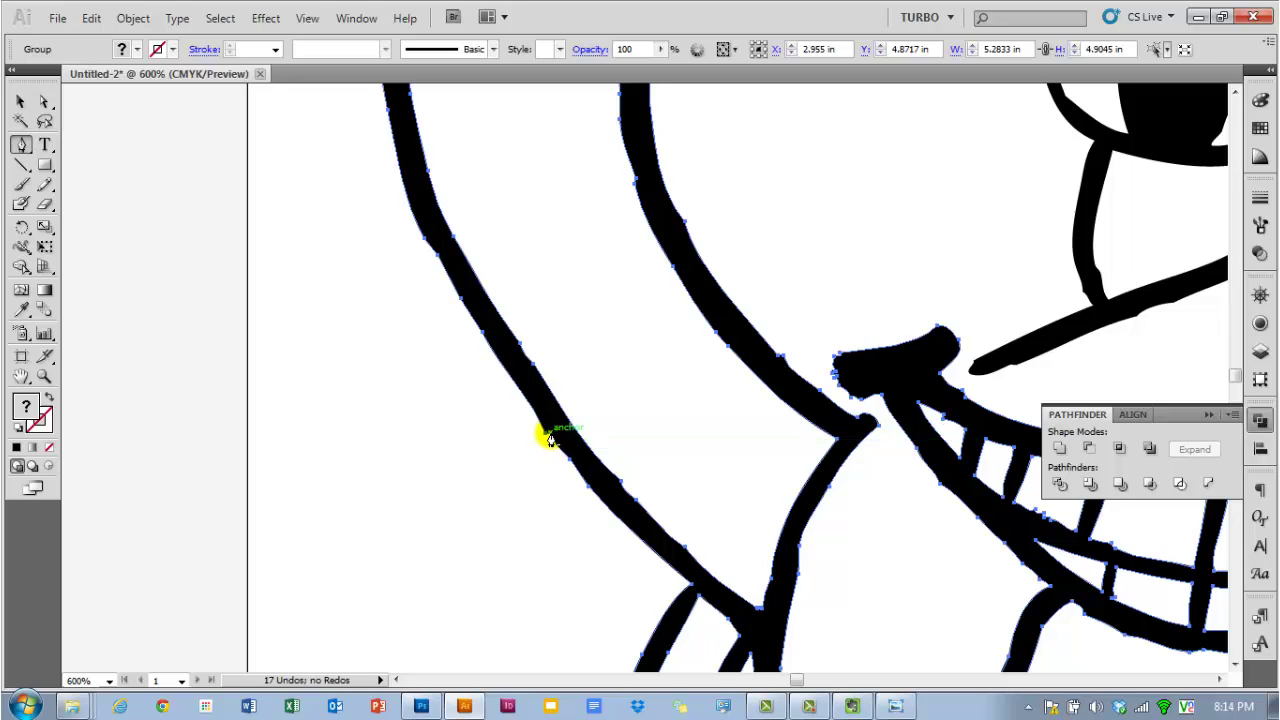
click(549, 437)
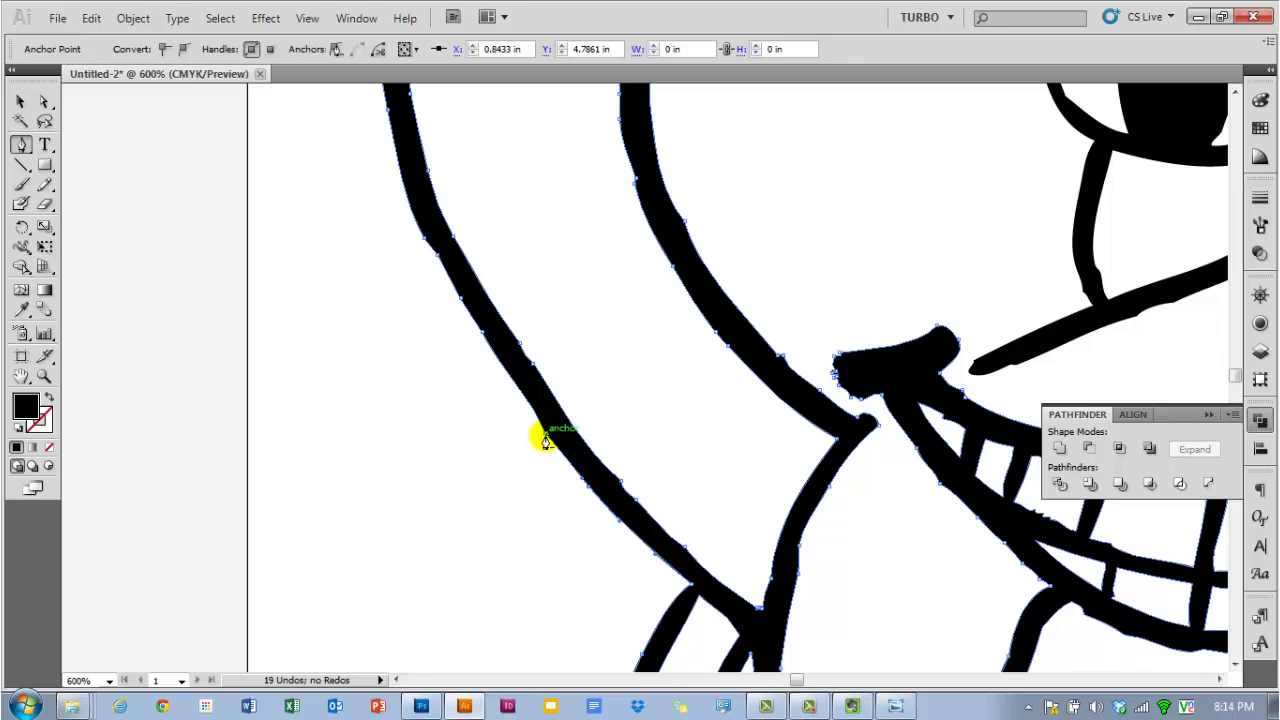
click(483, 338)
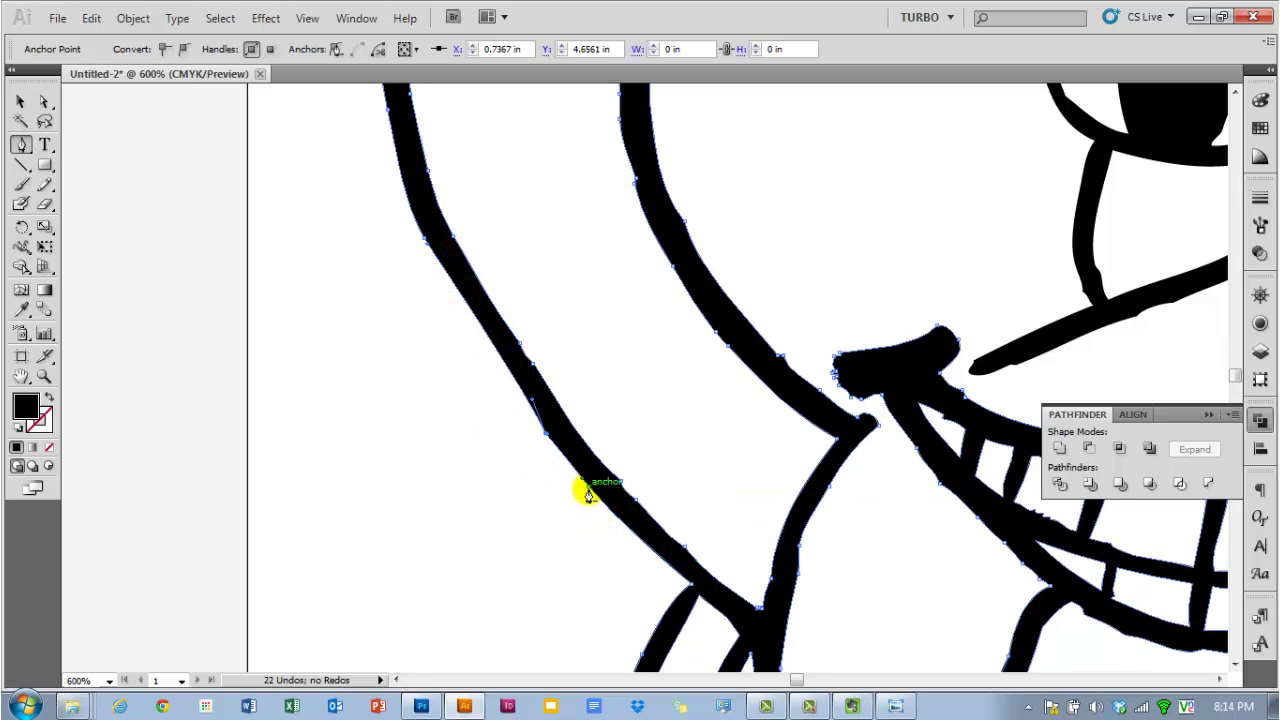
scroll(523, 466, up, 2)
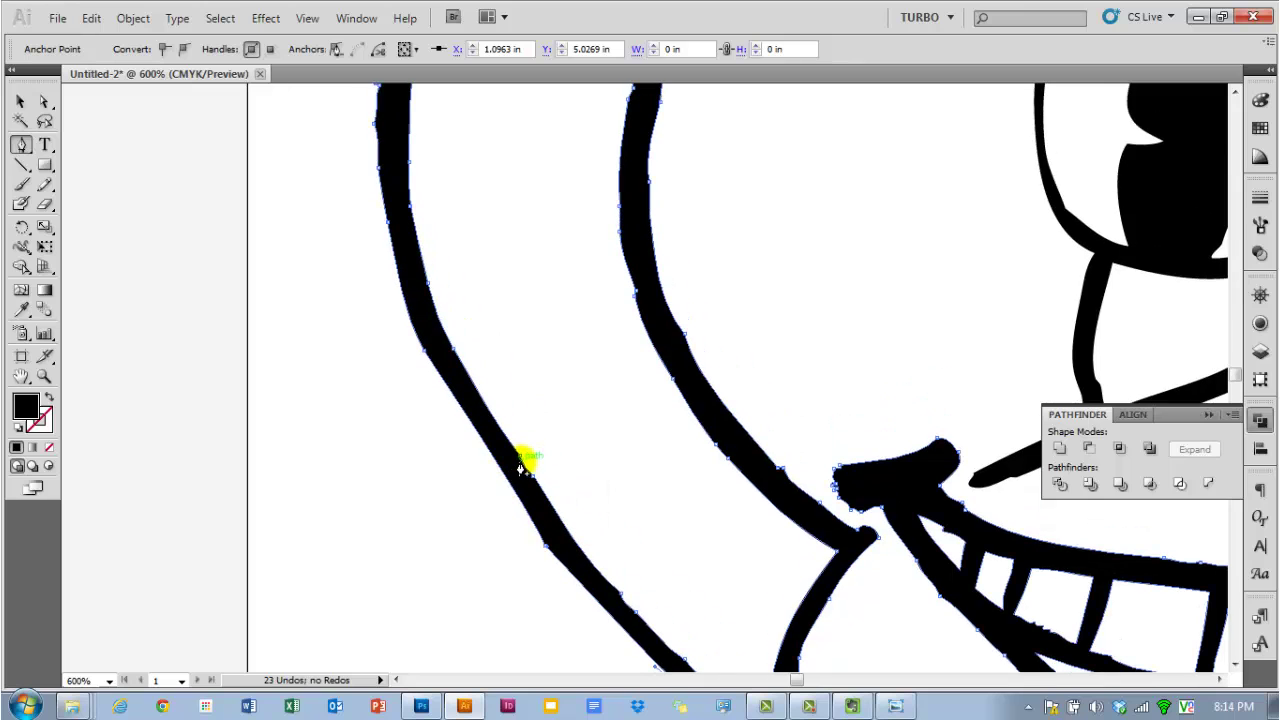
click(519, 460)
scroll(575, 490, down, 2)
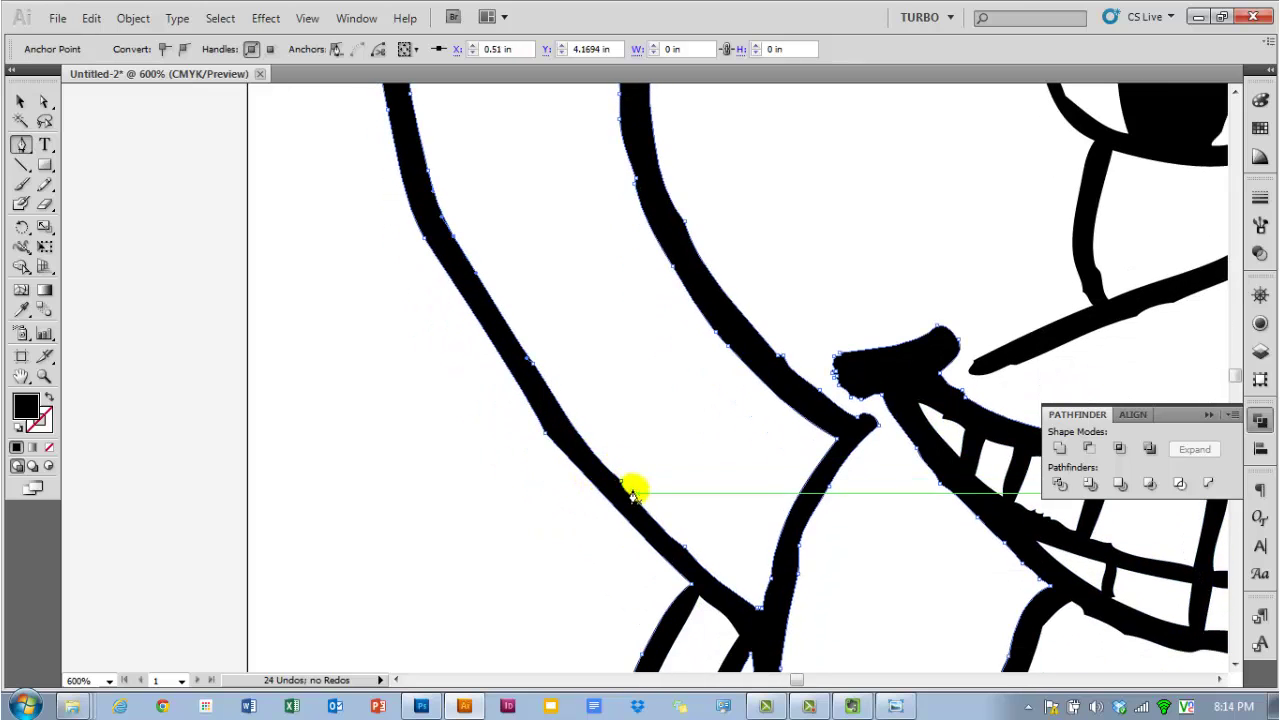
click(621, 484)
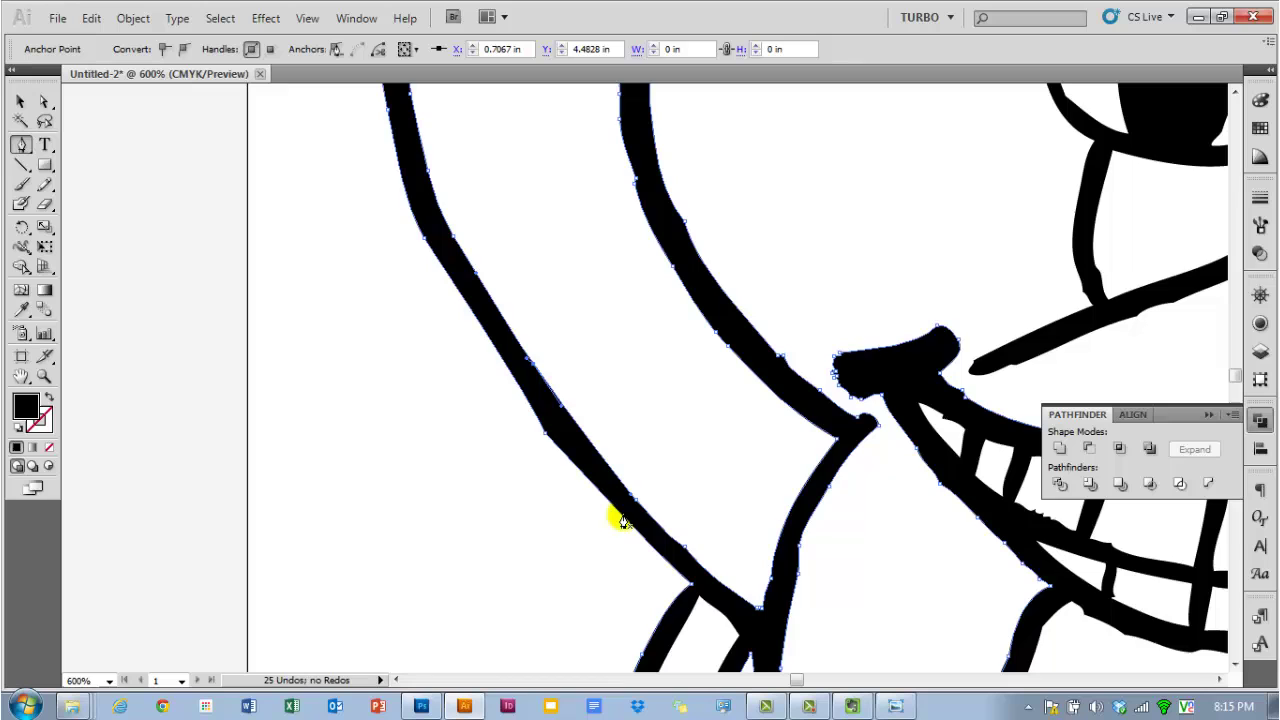
scroll(471, 446, up, 2)
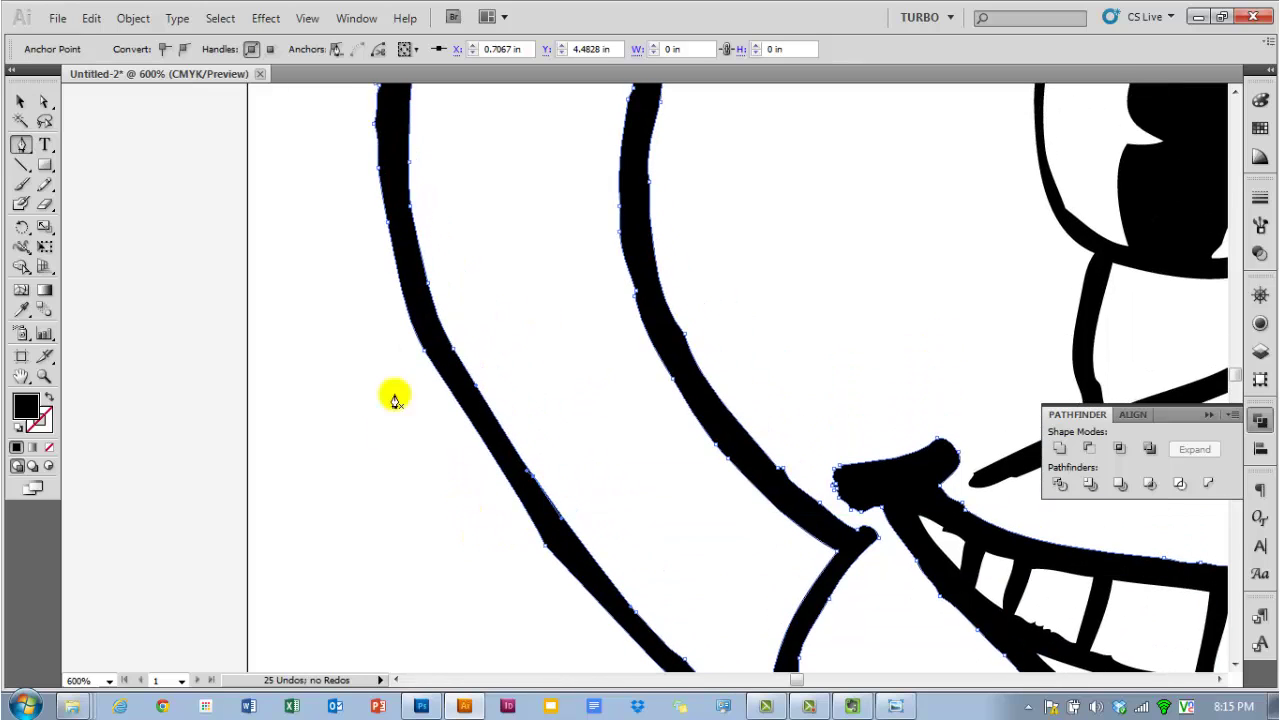
- Delete six more surplus anchors on the upper left outline using the Delete Anchor Point Tool
drag(26, 150, 100, 190)
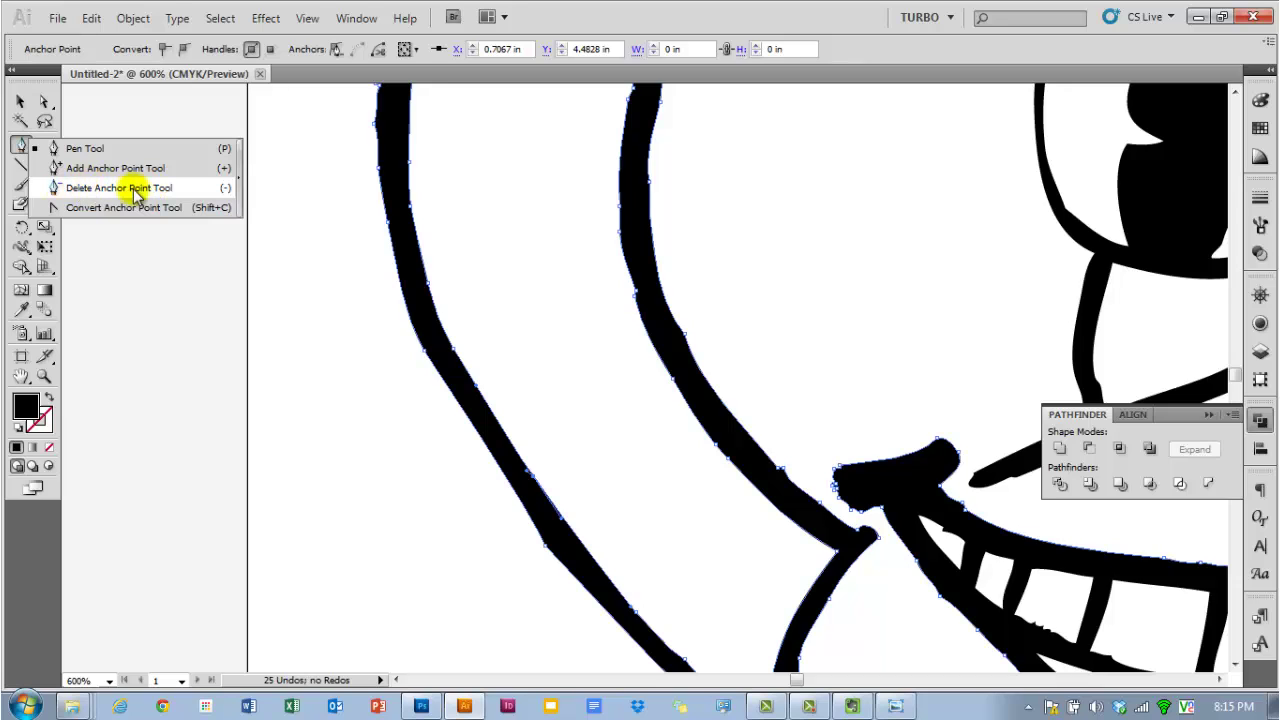
drag(136, 192, 136, 192)
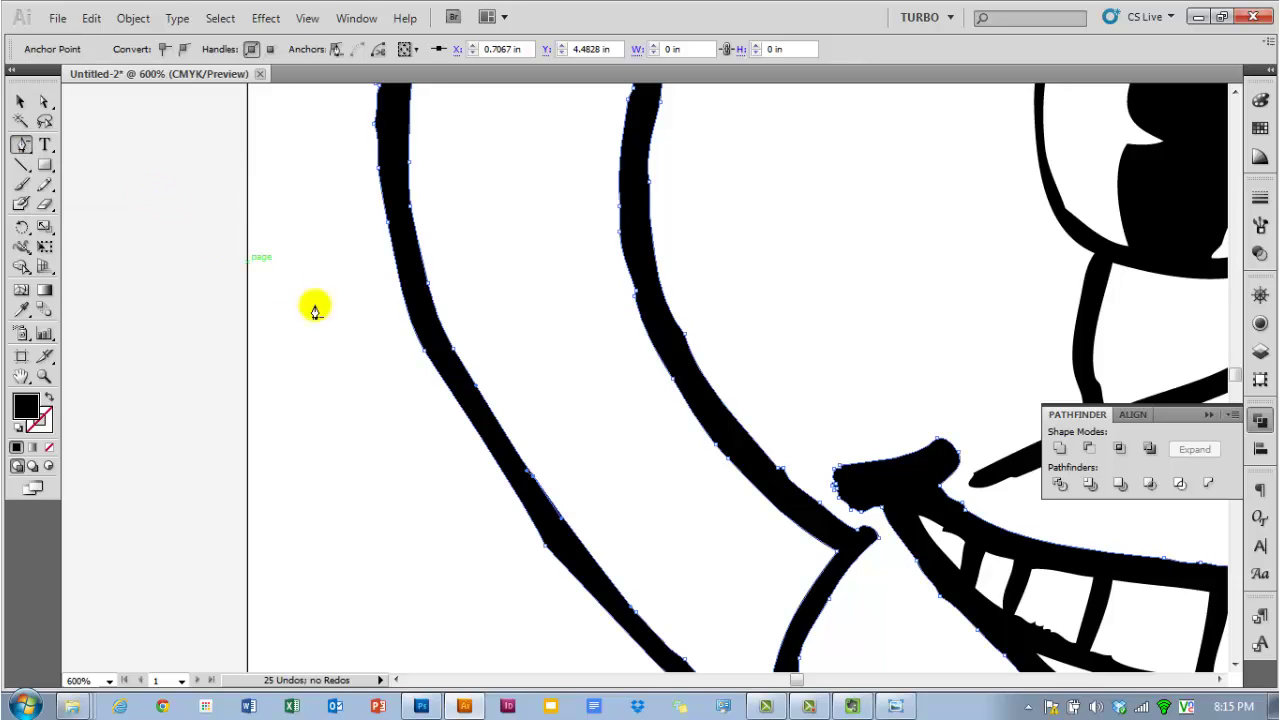
click(377, 172)
click(413, 205)
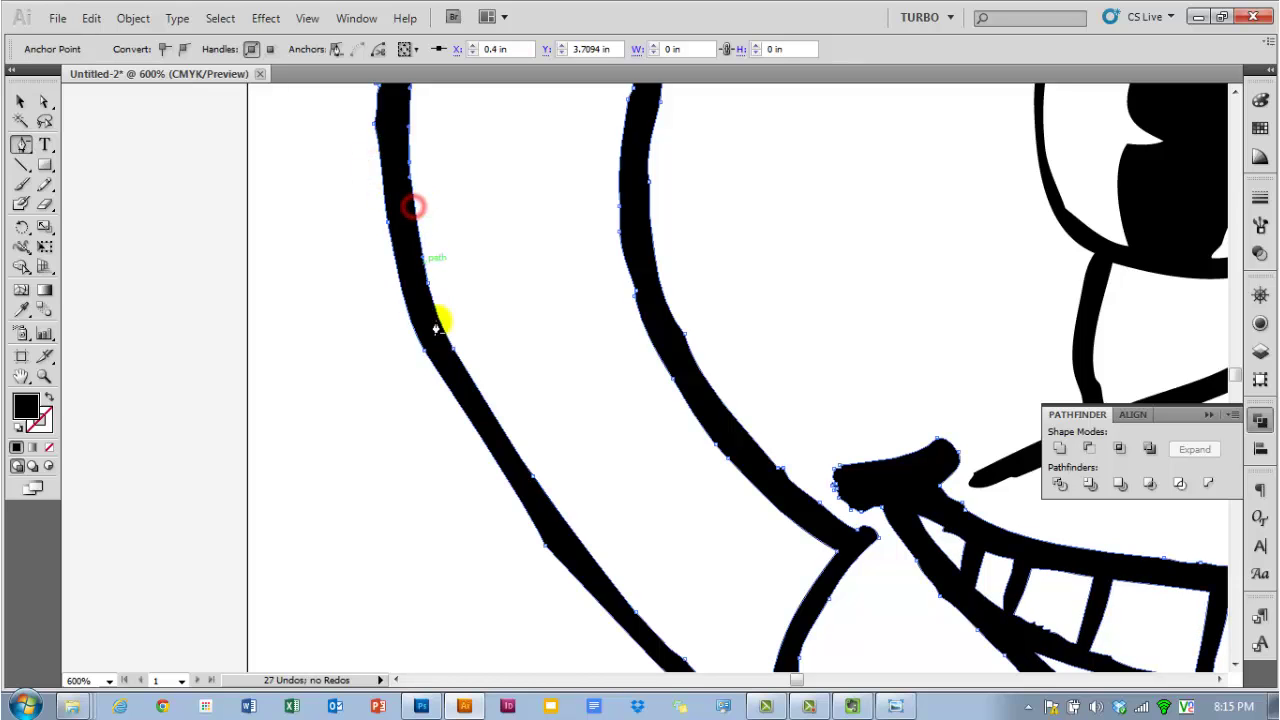
scroll(450, 330, down, 2)
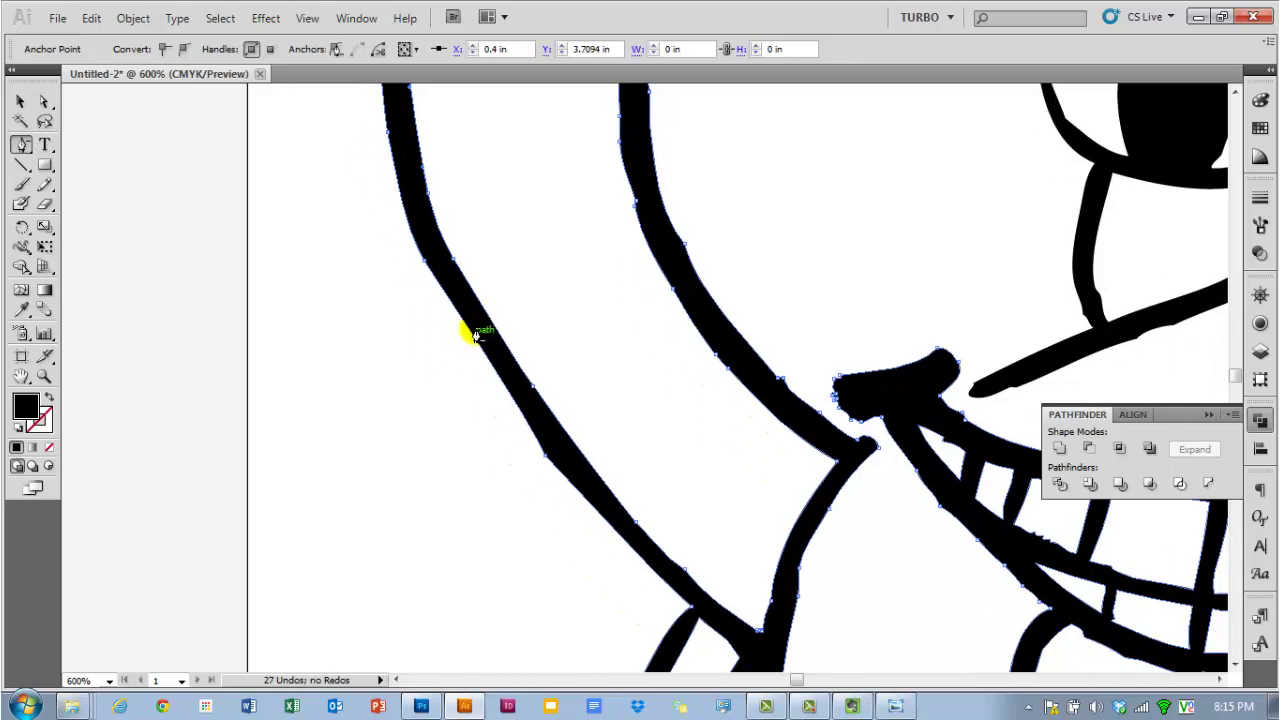
click(453, 262)
scroll(490, 314, up, 5)
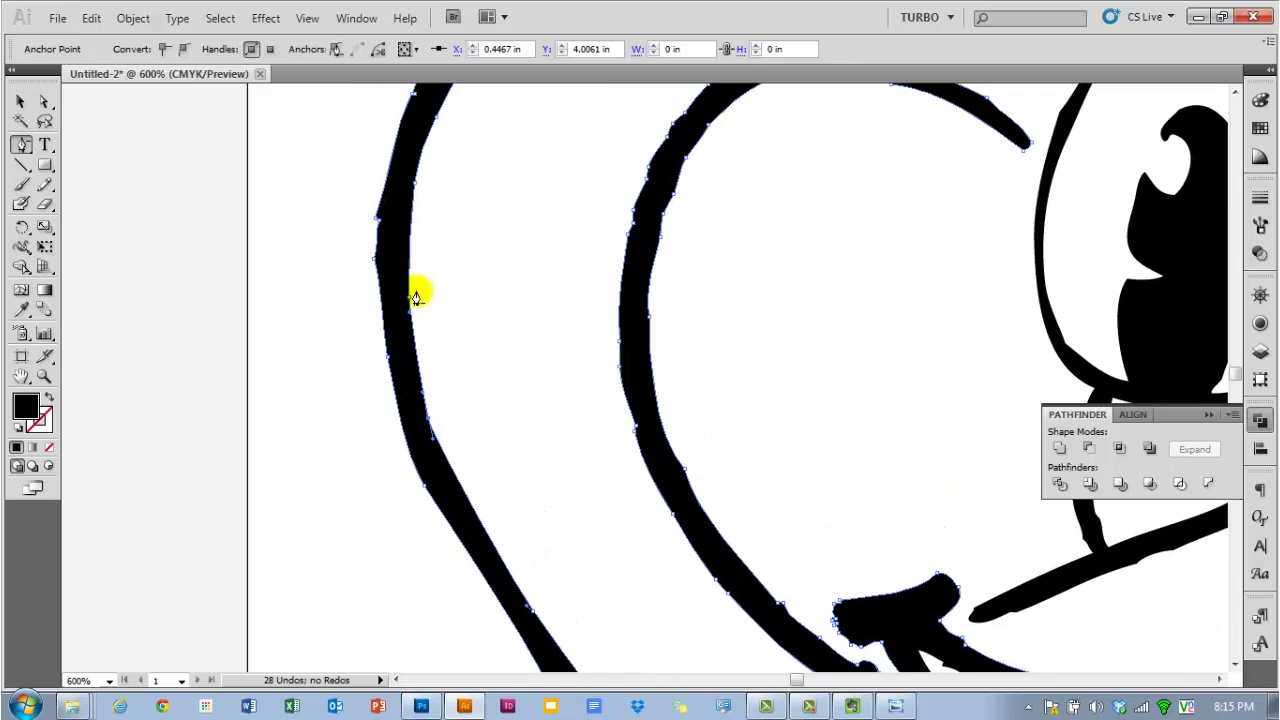
click(410, 303)
scroll(426, 297, up, 3)
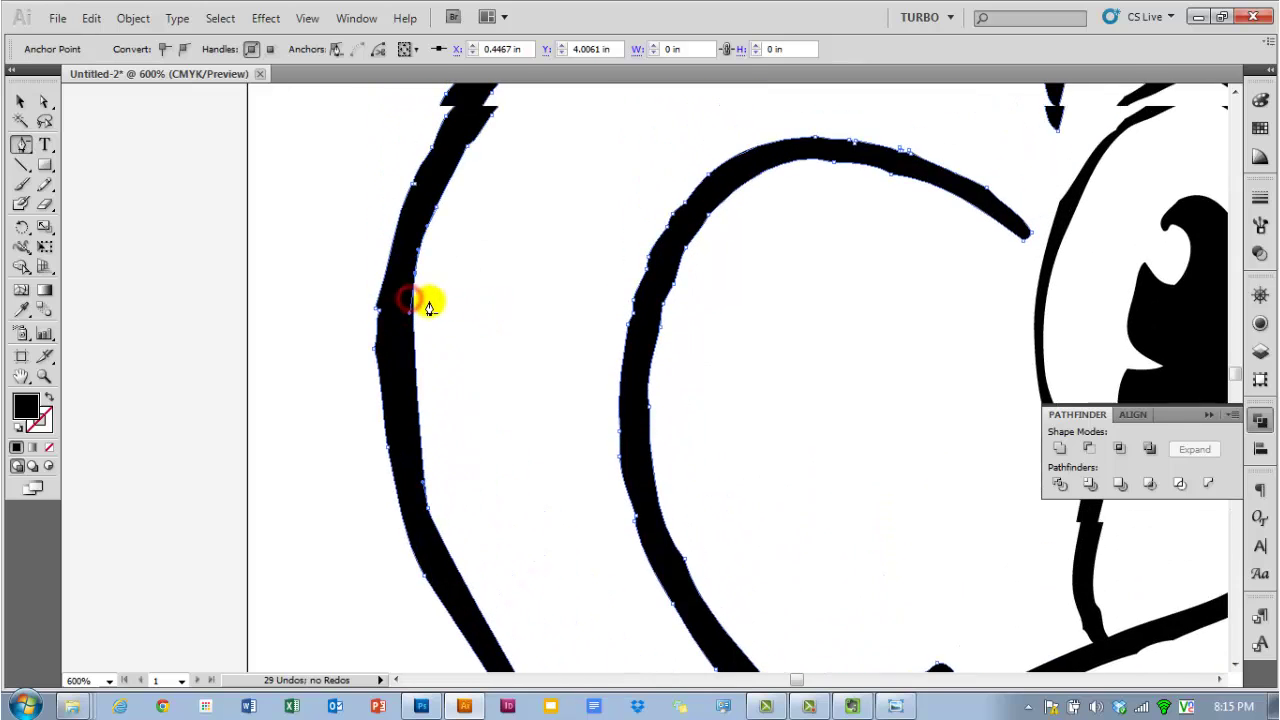
click(439, 234)
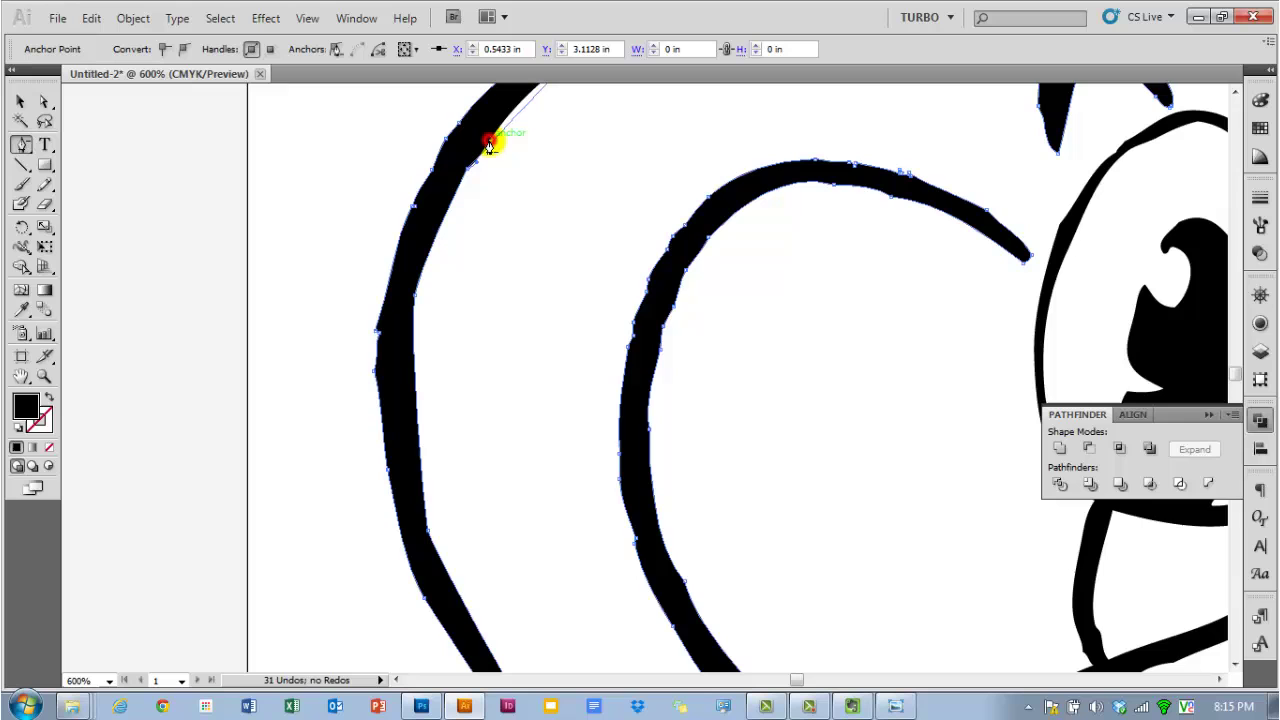
click(413, 211)
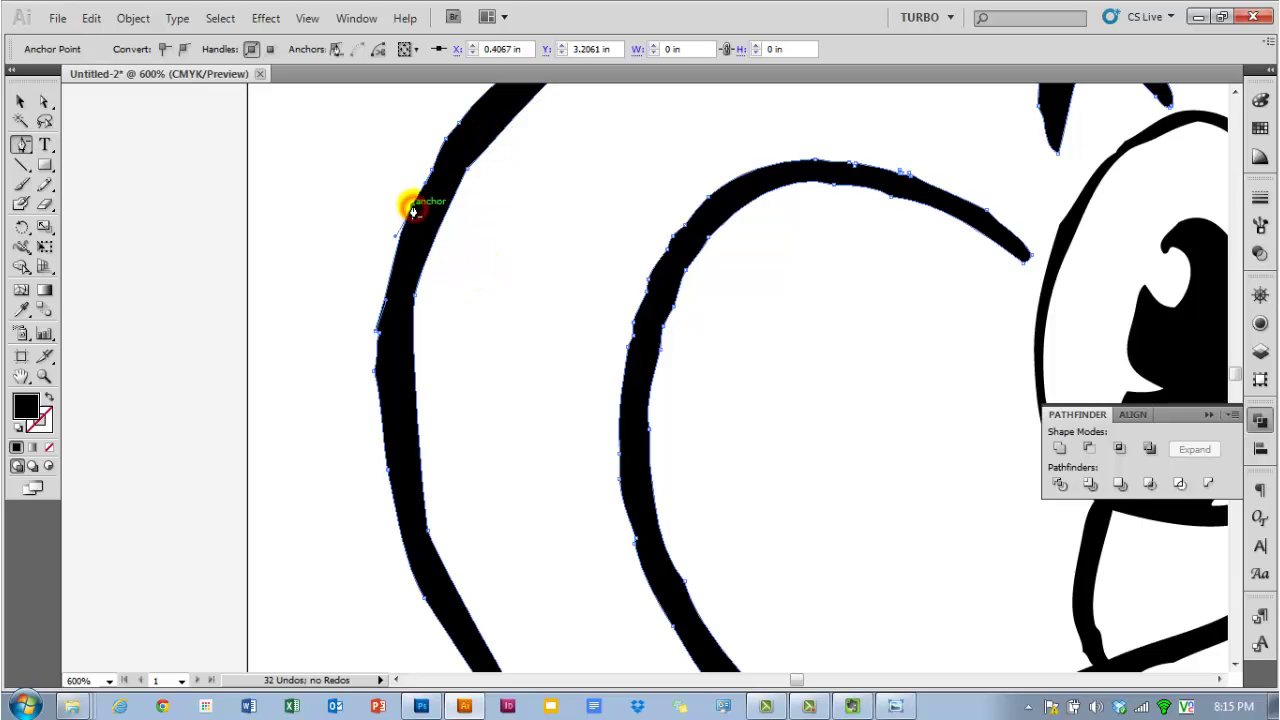
scroll(449, 289, down, 5)
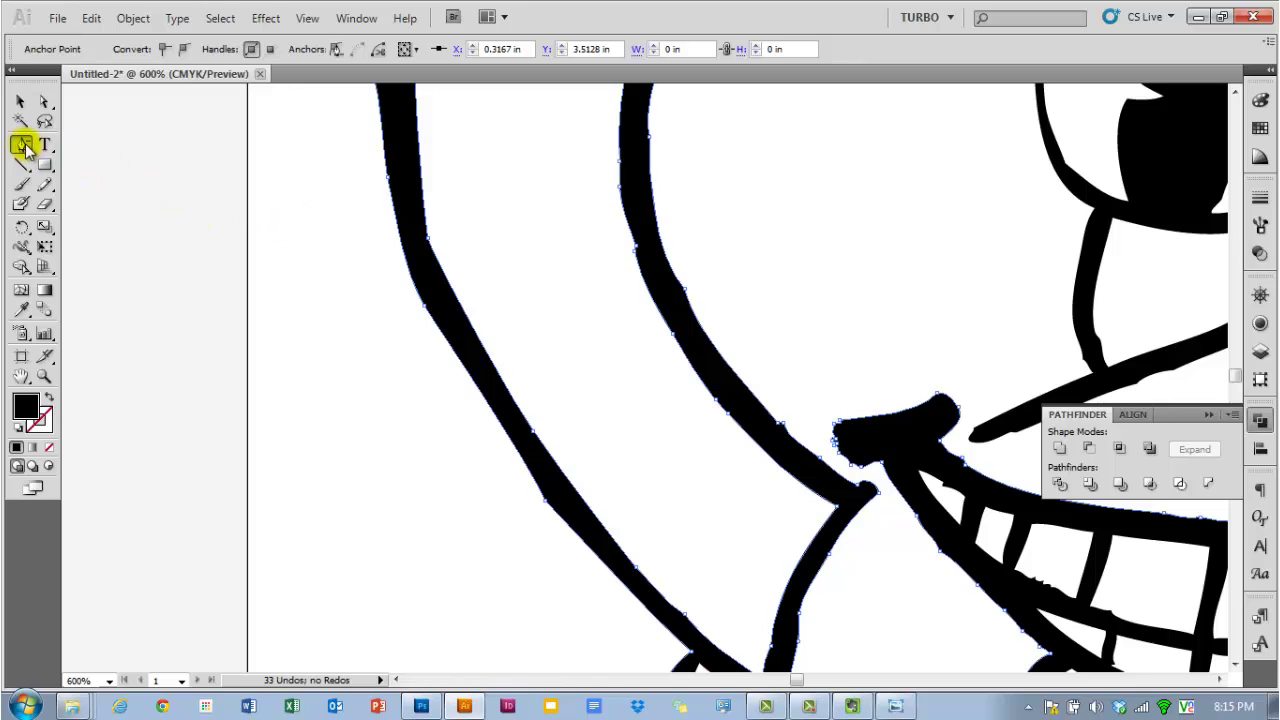
- Convert anchors on the left outline and drag their curve handles to flatten the bulge
drag(24, 146, 114, 203)
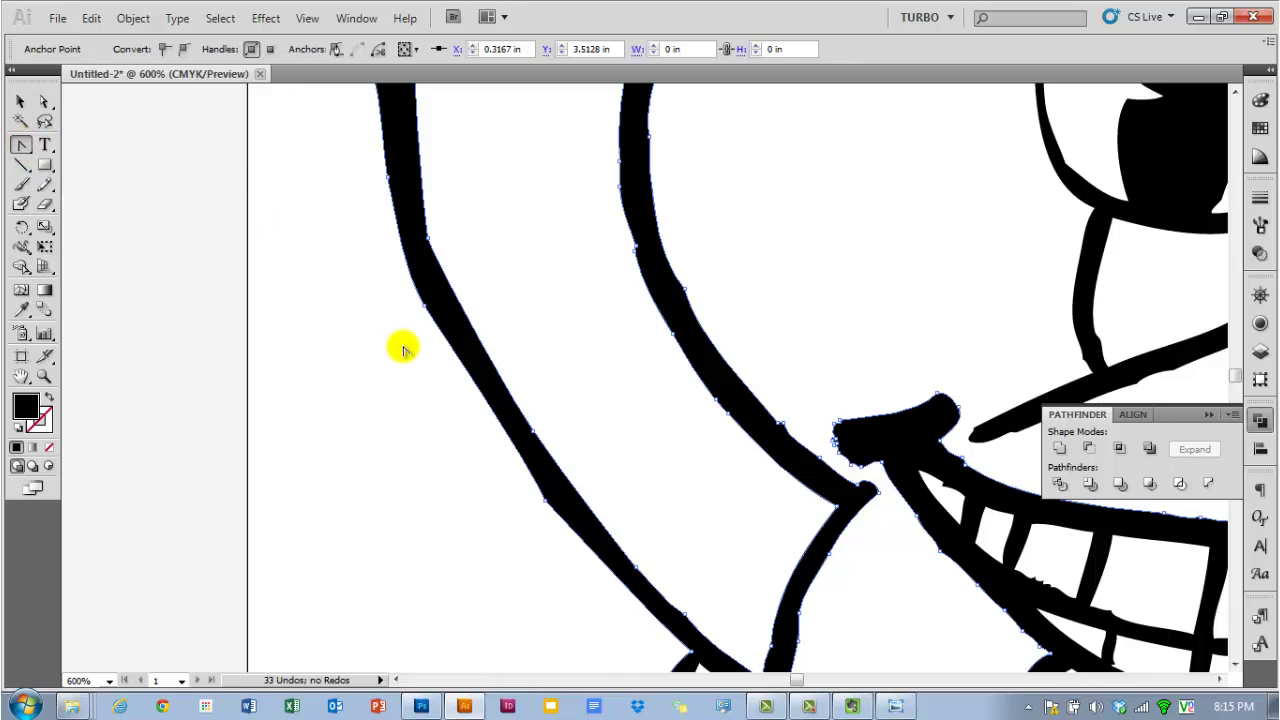
scroll(424, 373, down, 1)
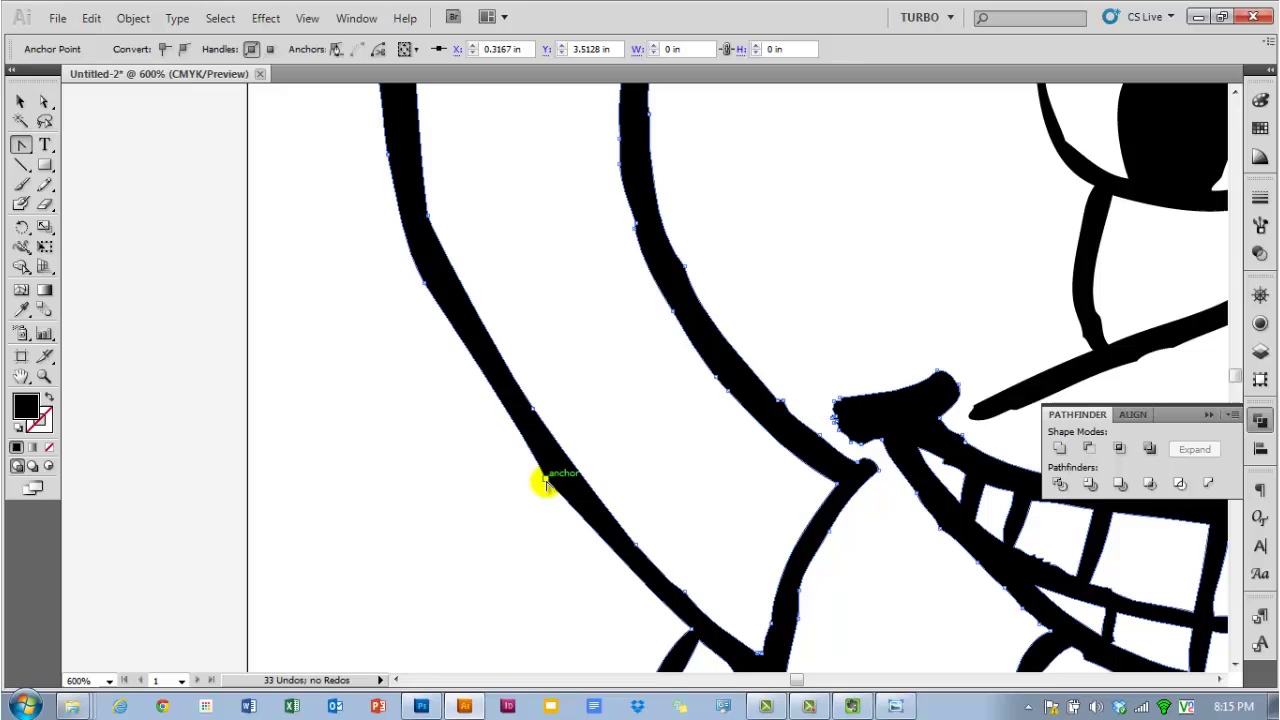
drag(543, 480, 580, 531)
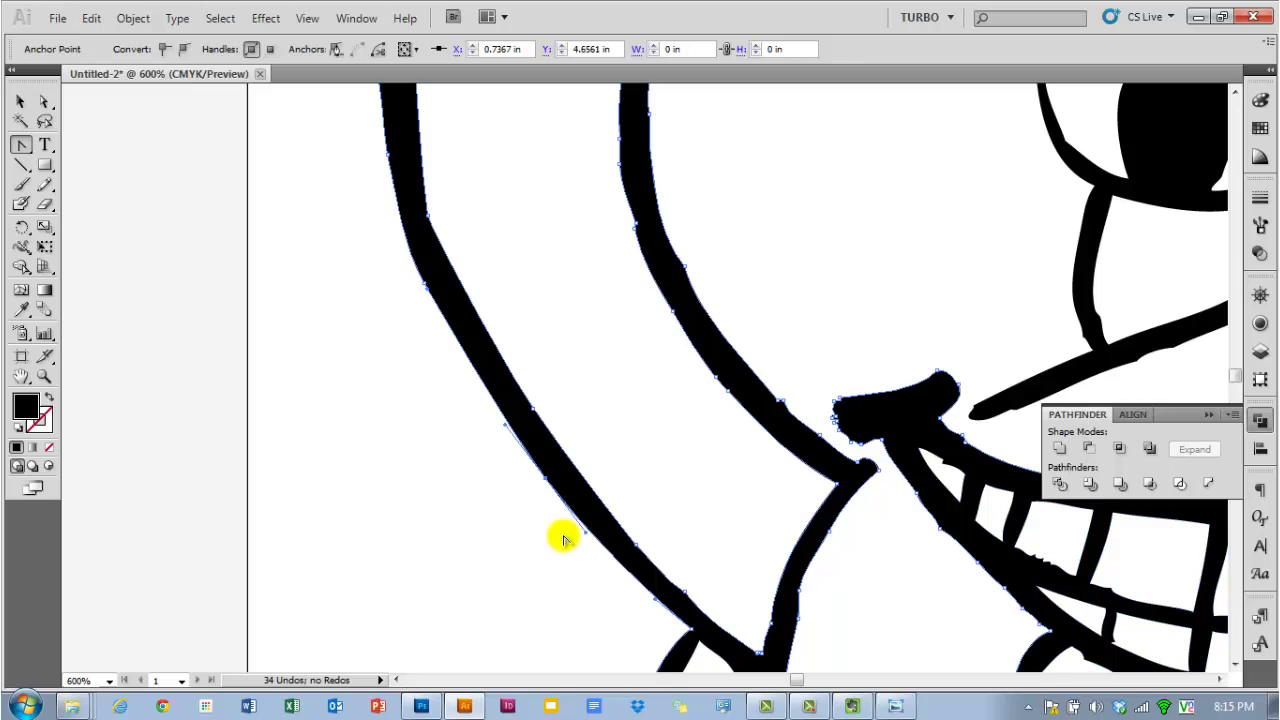
key(a)
drag(543, 480, 527, 558)
drag(512, 501, 544, 486)
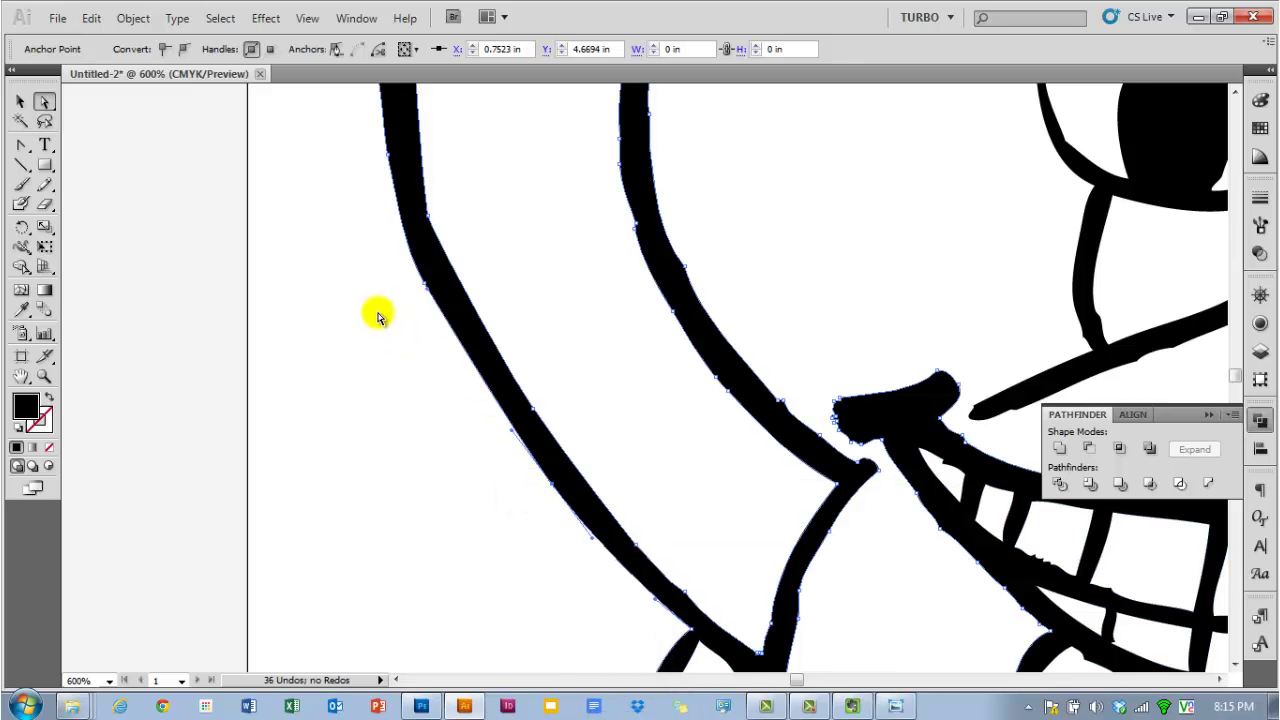
scroll(365, 305, down, 1)
click(23, 143)
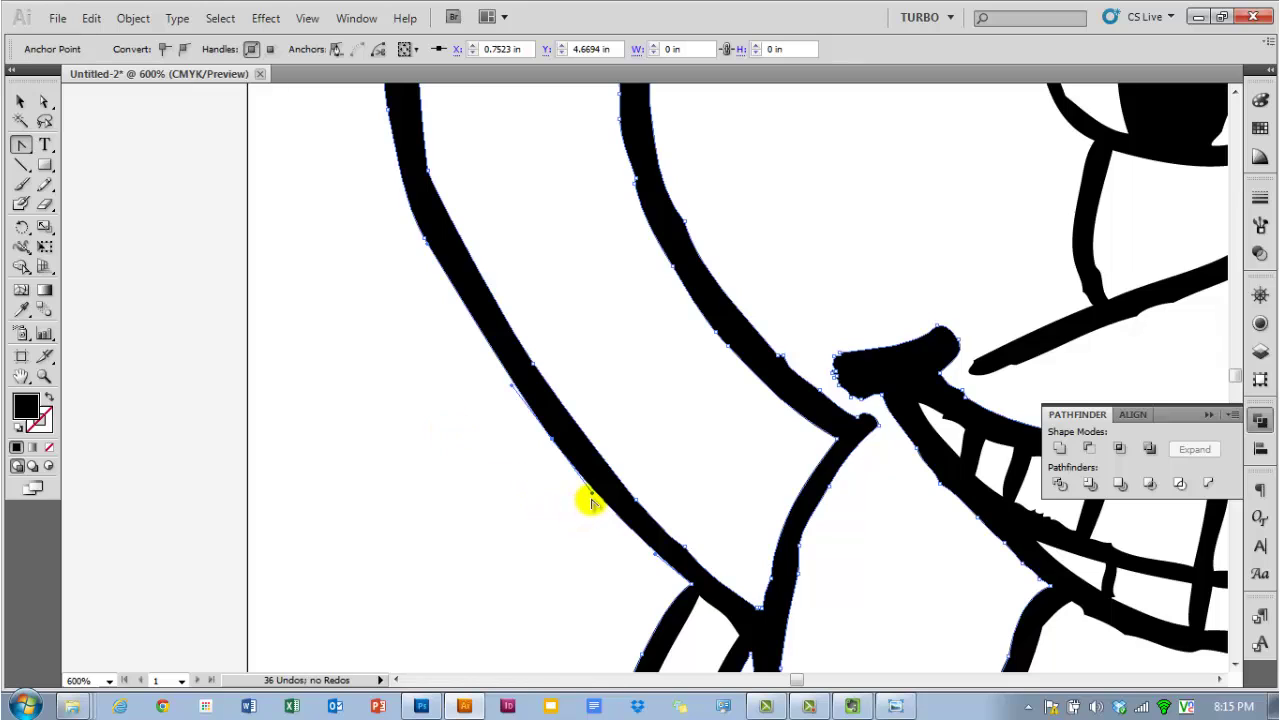
mouse_move(592, 497)
mouse_down()
mouse_move(494, 504)
mouse_move(580, 517)
mouse_up()
scroll(634, 449, up, 4)
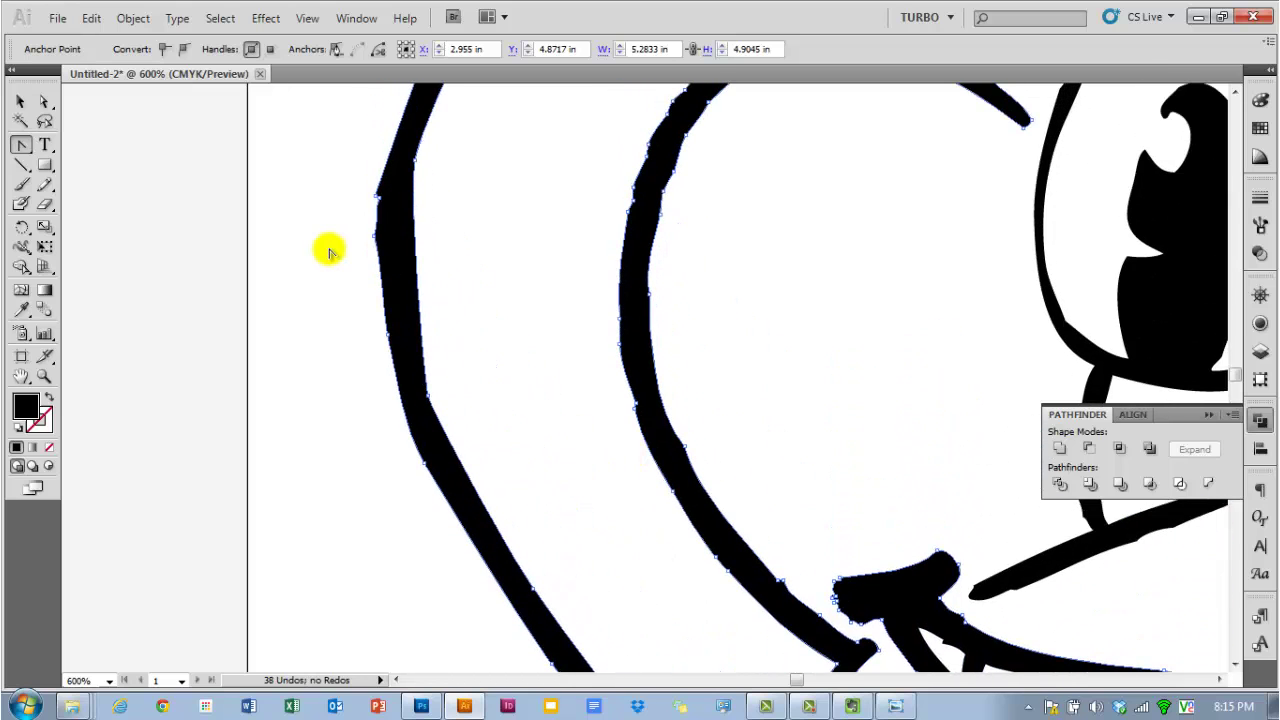
- Drag one anchor on the left stroke down with Direct Selection so the edge evens out
click(44, 101)
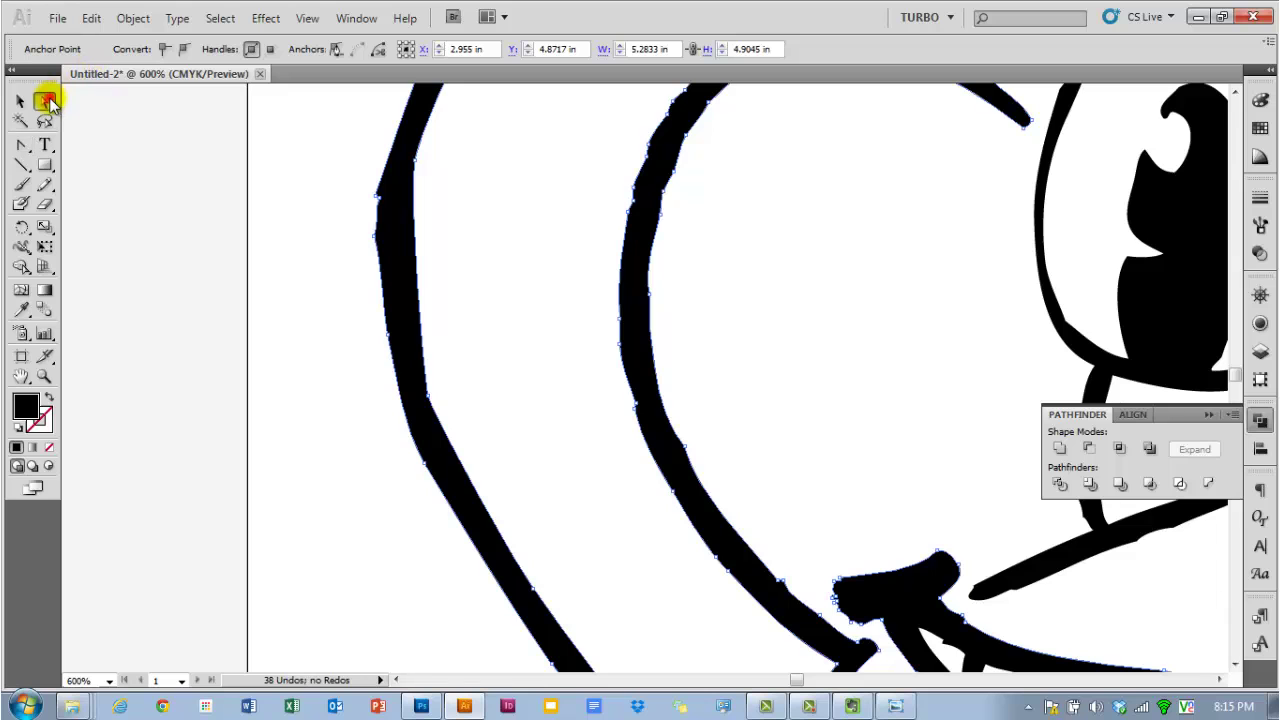
click(502, 320)
scroll(449, 331, down, 1)
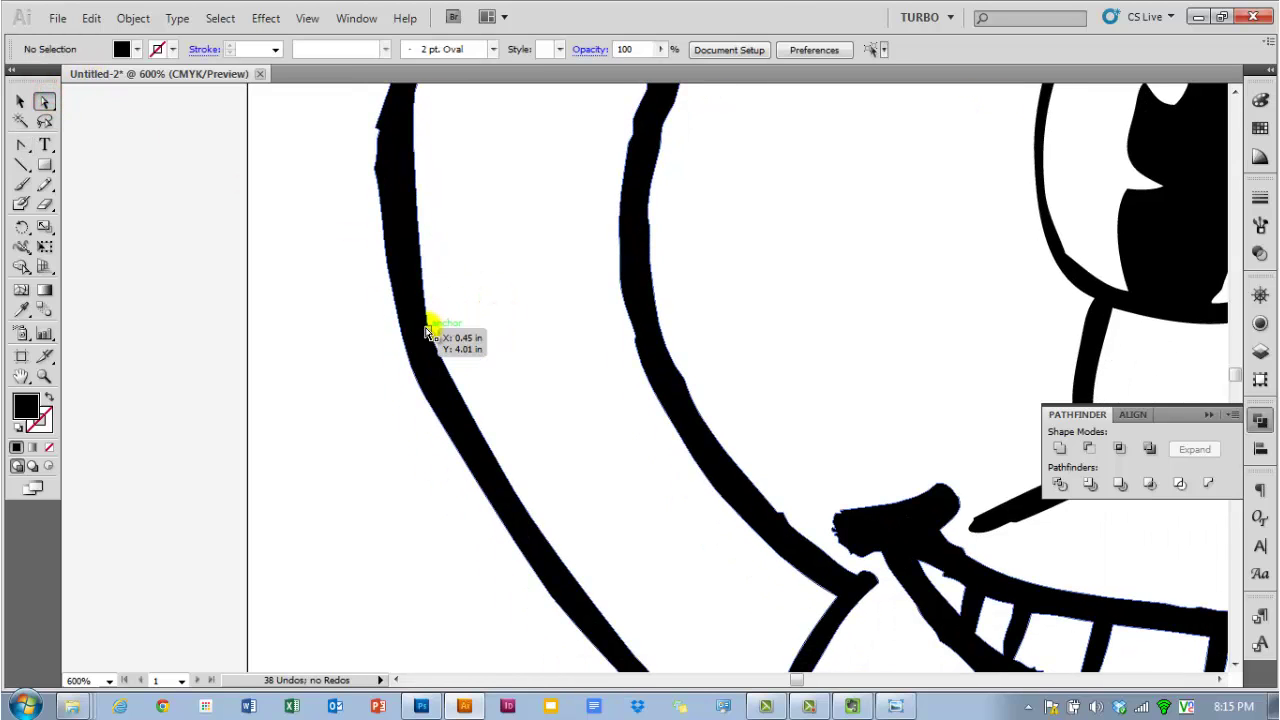
click(445, 333)
mouse_move(443, 336)
mouse_down()
mouse_move(421, 320)
mouse_move(402, 251)
mouse_up()
drag(432, 360, 449, 400)
click(547, 418)
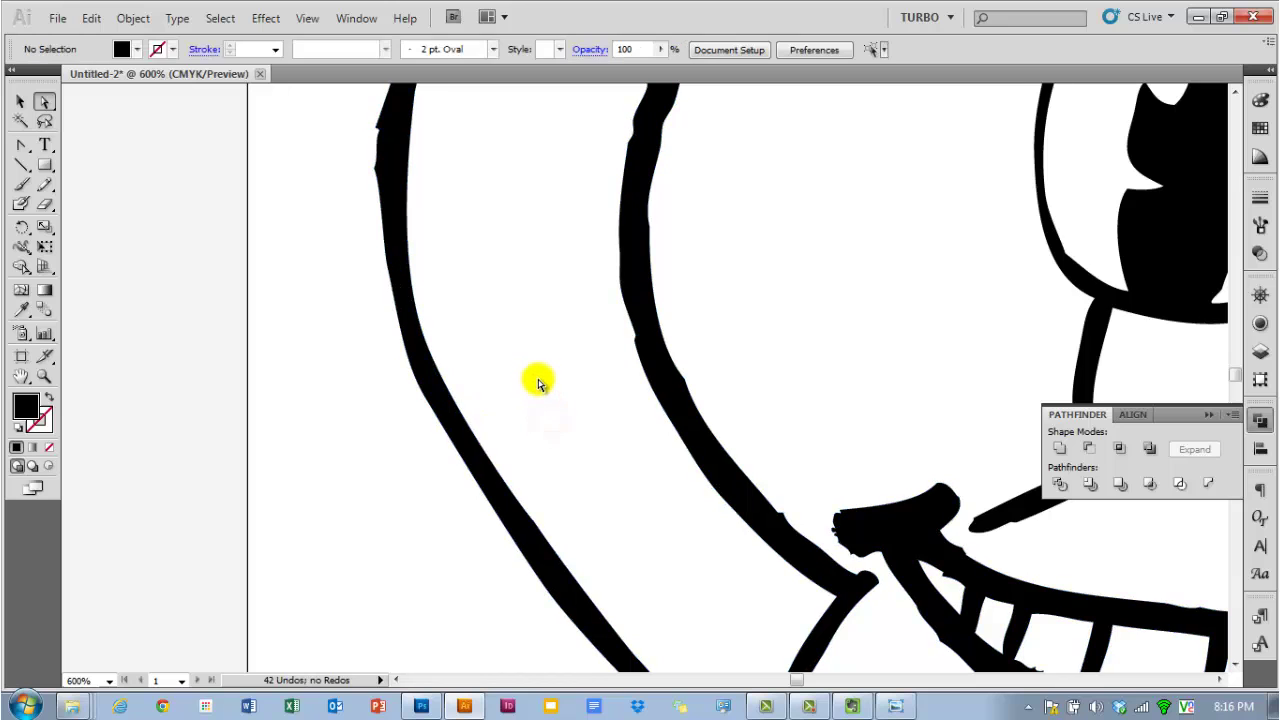
key(space)
drag(488, 196, 566, 443)
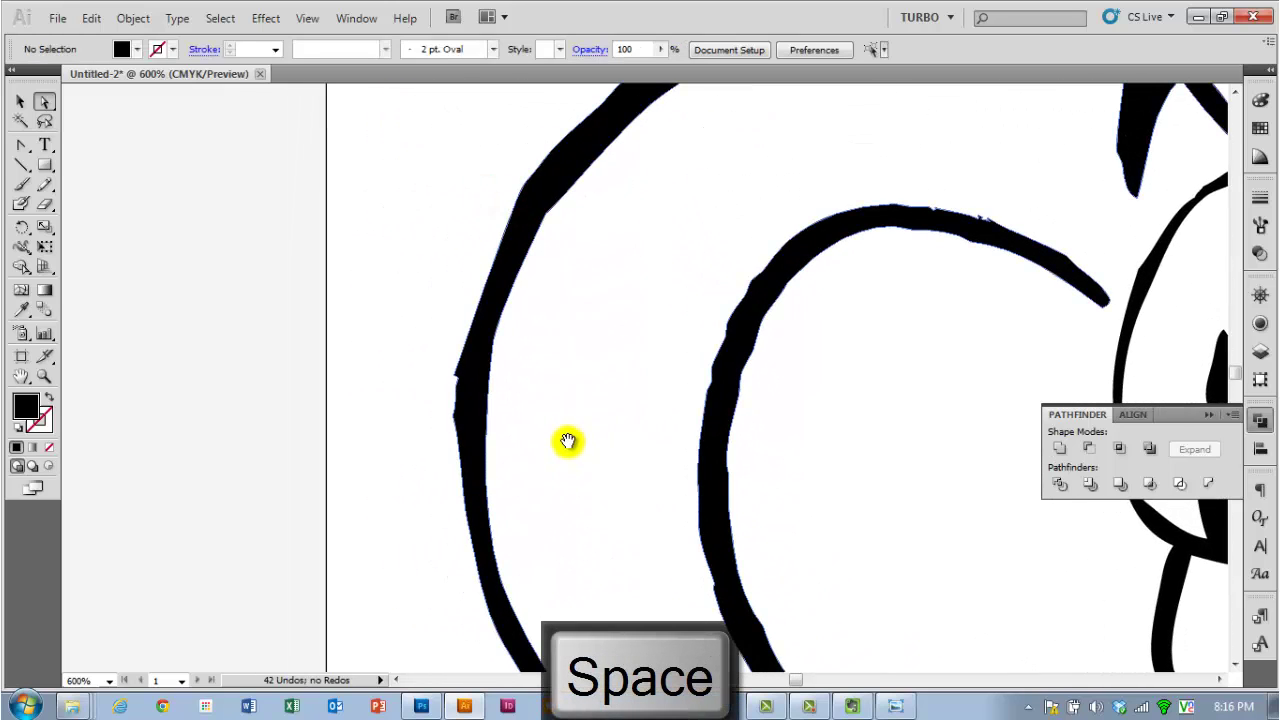
drag(563, 338, 594, 414)
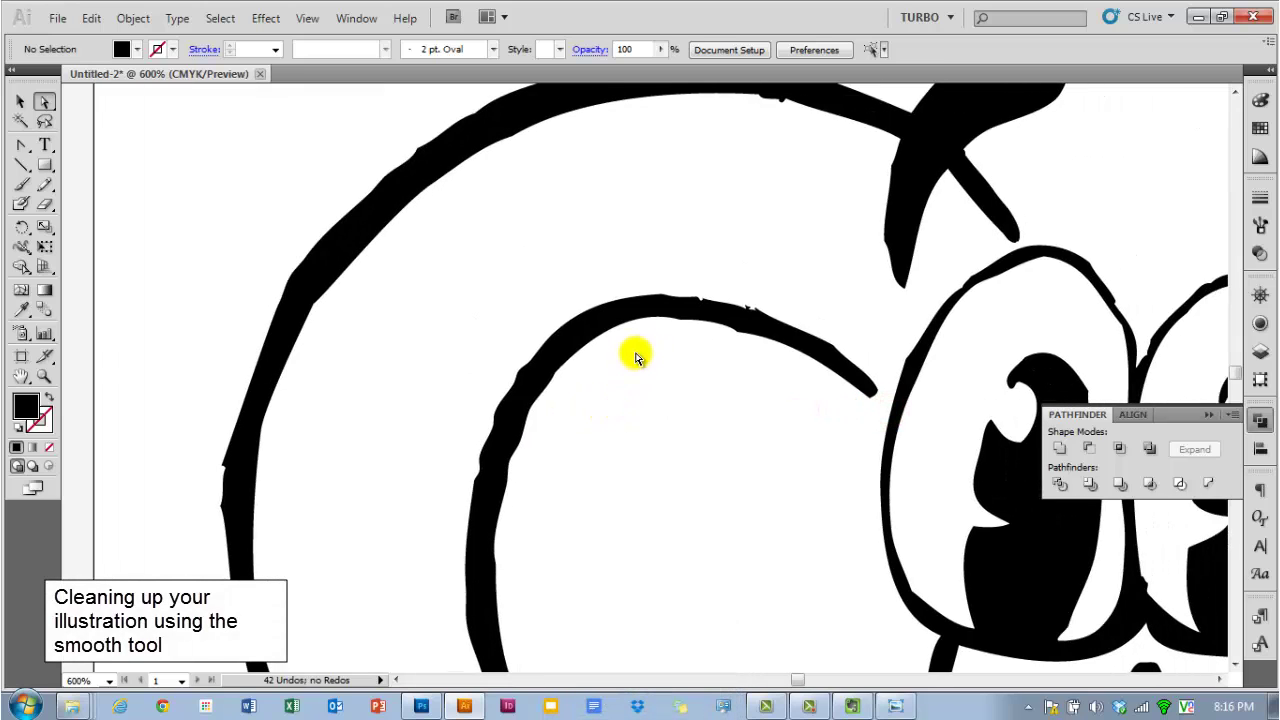
- Smooth the pretzel's inner upper arc with repeated Smooth Tool passes, then hide the Pathfinder panel
click(667, 306)
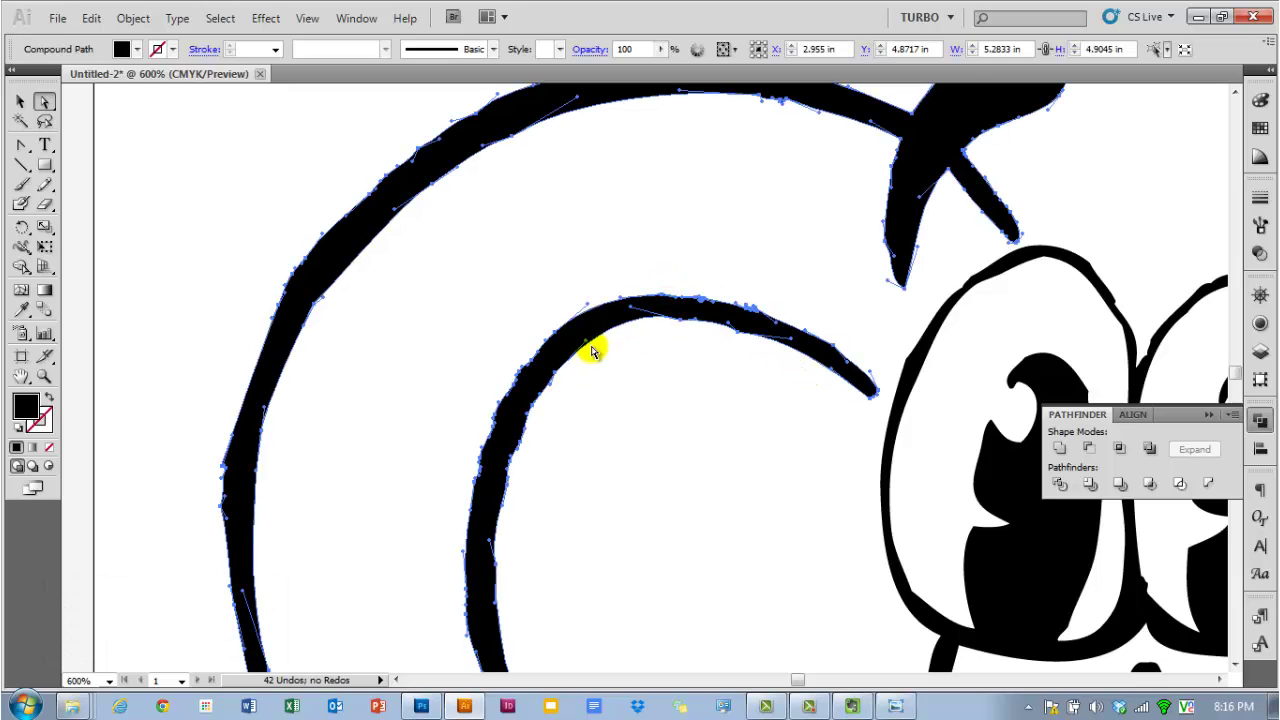
click(45, 190)
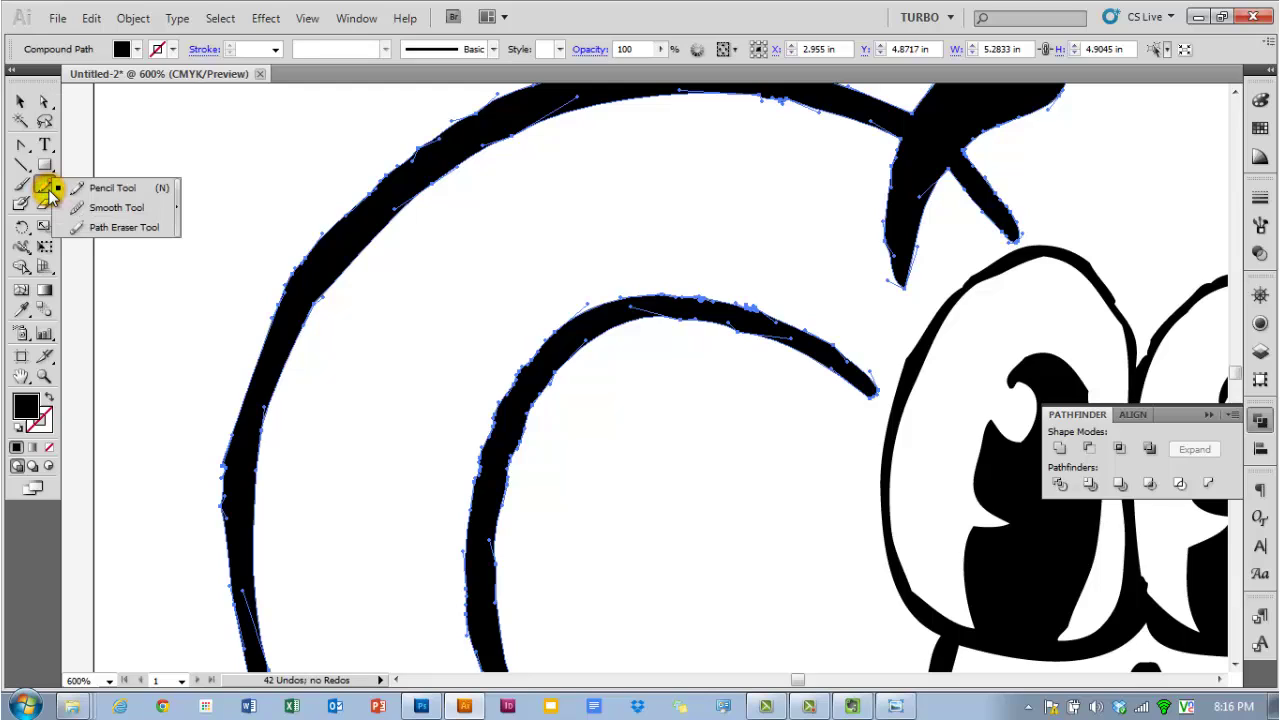
click(125, 208)
mouse_move(505, 388)
mouse_down()
mouse_move(763, 307)
mouse_move(876, 399)
mouse_move(799, 317)
mouse_move(511, 378)
mouse_move(472, 483)
mouse_move(499, 405)
mouse_move(550, 330)
mouse_move(590, 305)
mouse_up()
drag(703, 297, 806, 337)
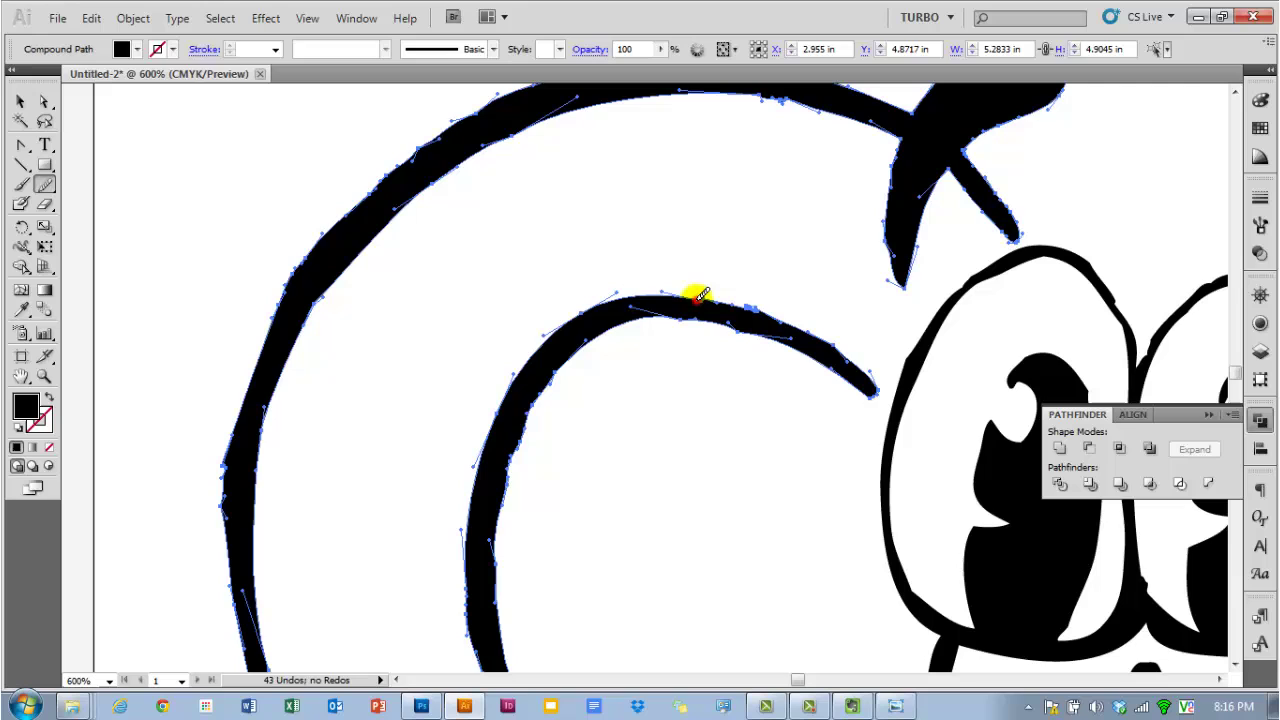
drag(703, 296, 818, 330)
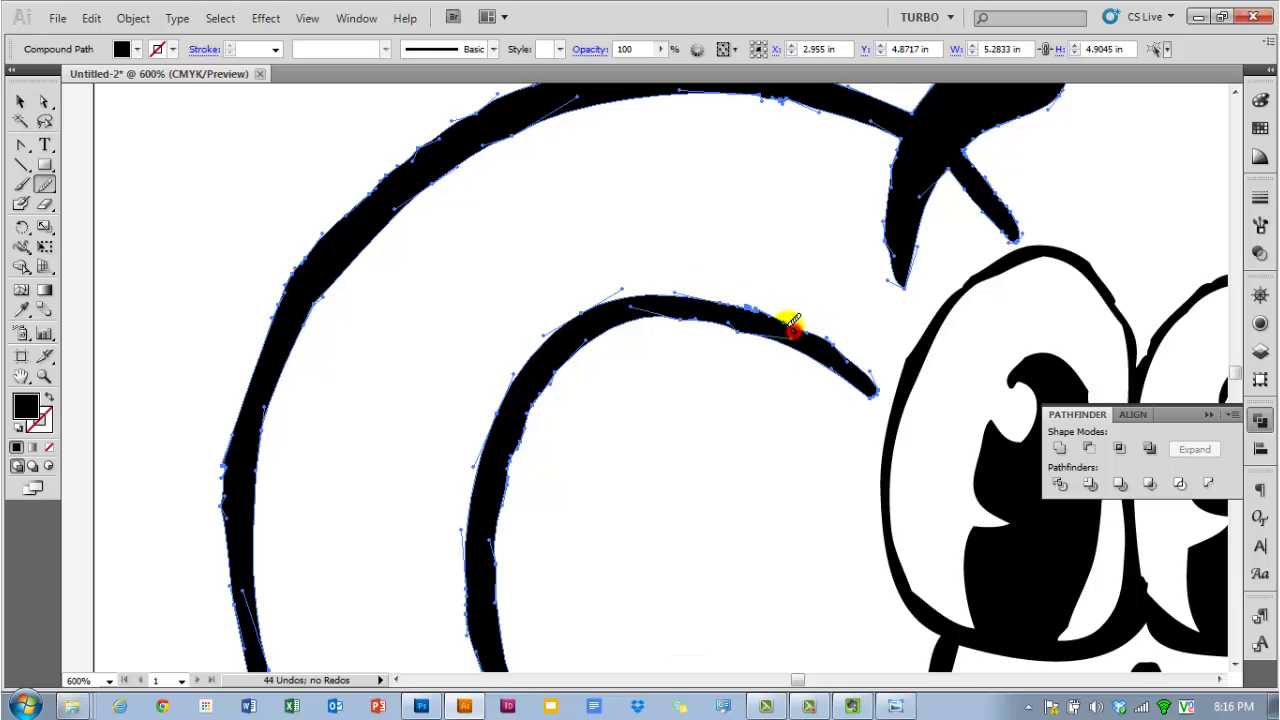
drag(686, 291, 818, 332)
mouse_move(731, 303)
mouse_down()
mouse_move(804, 338)
mouse_move(767, 313)
mouse_move(682, 297)
mouse_move(733, 297)
mouse_up()
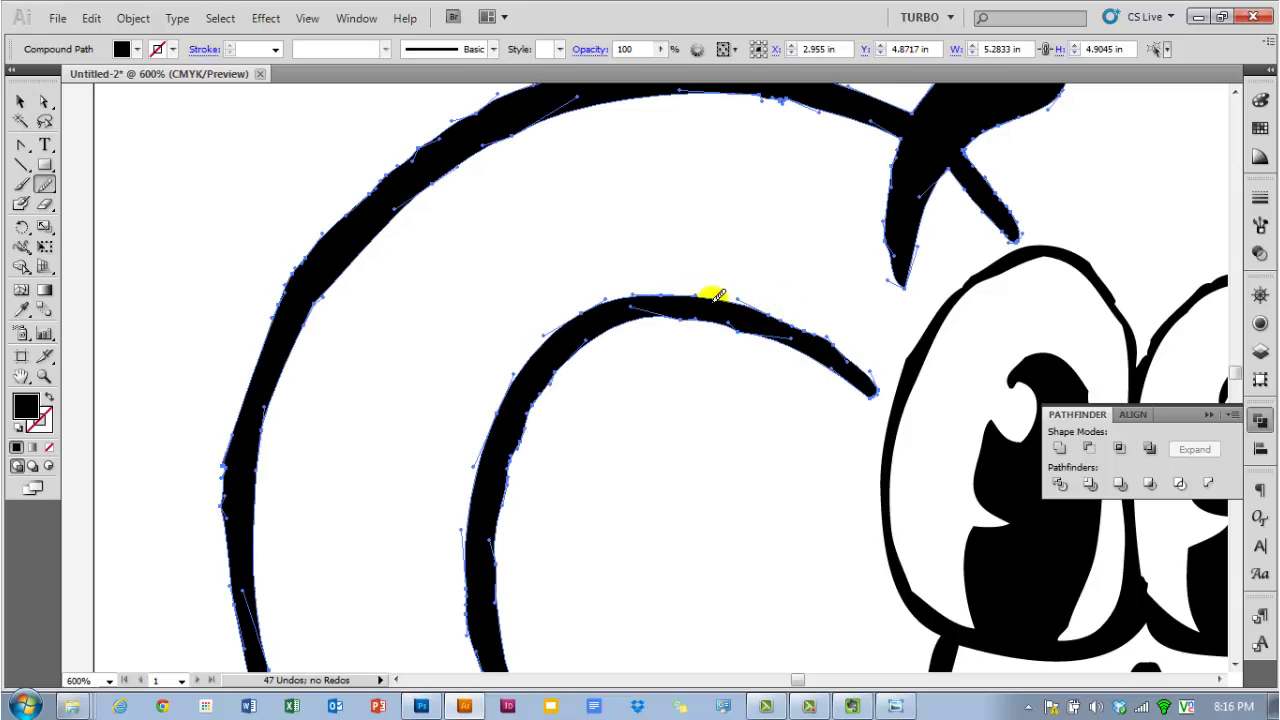
mouse_move(651, 291)
mouse_down()
mouse_move(761, 304)
mouse_move(857, 357)
mouse_up()
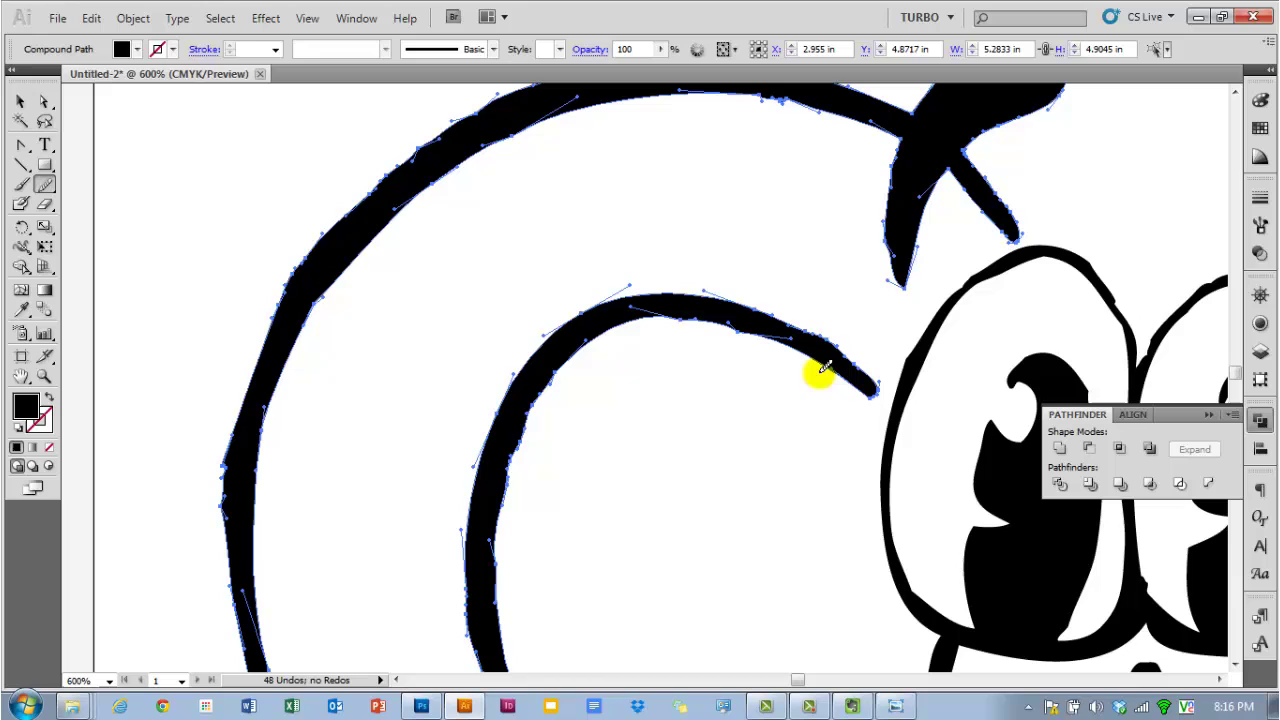
drag(662, 315, 790, 343)
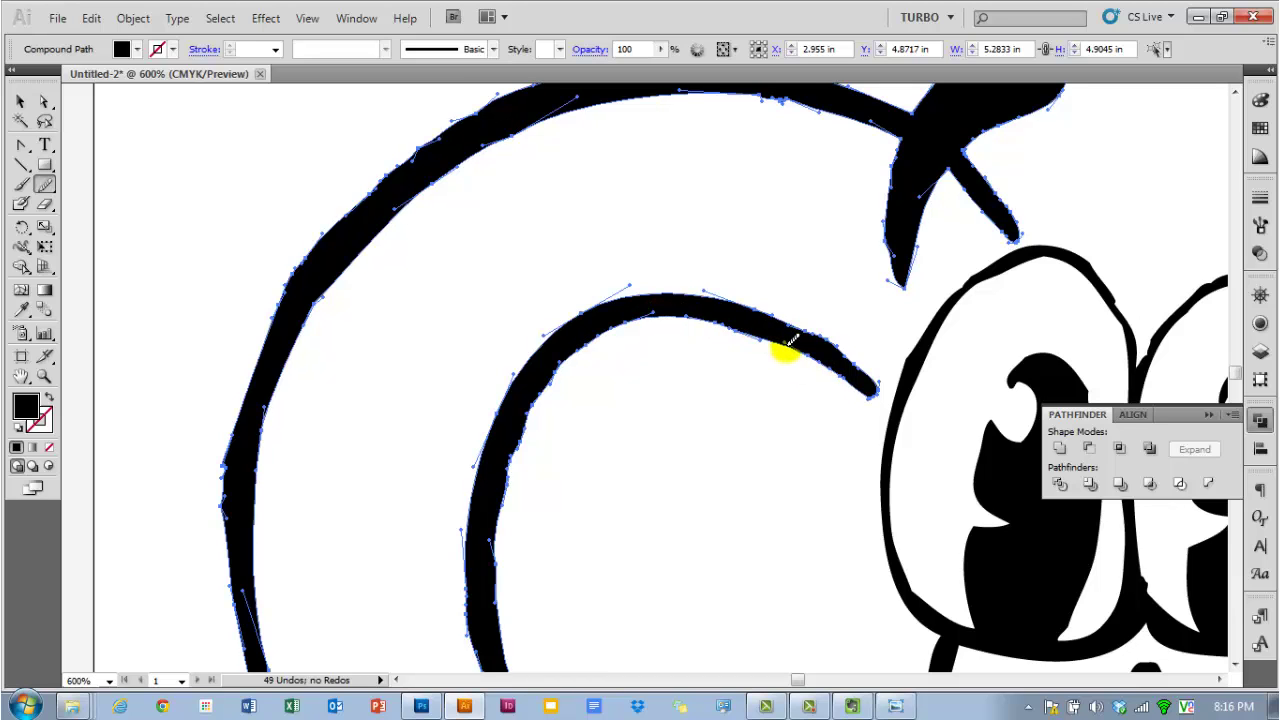
scroll(790, 343, up, 2)
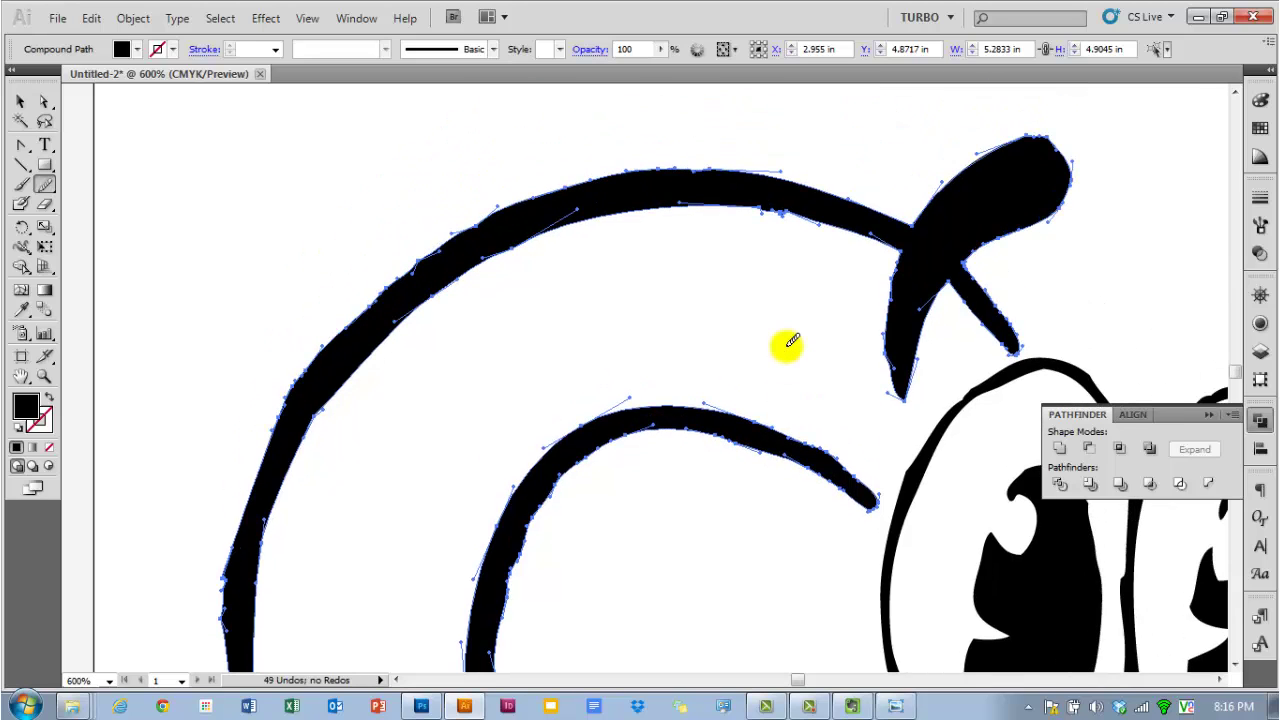
key(ctrl+shift+F9)
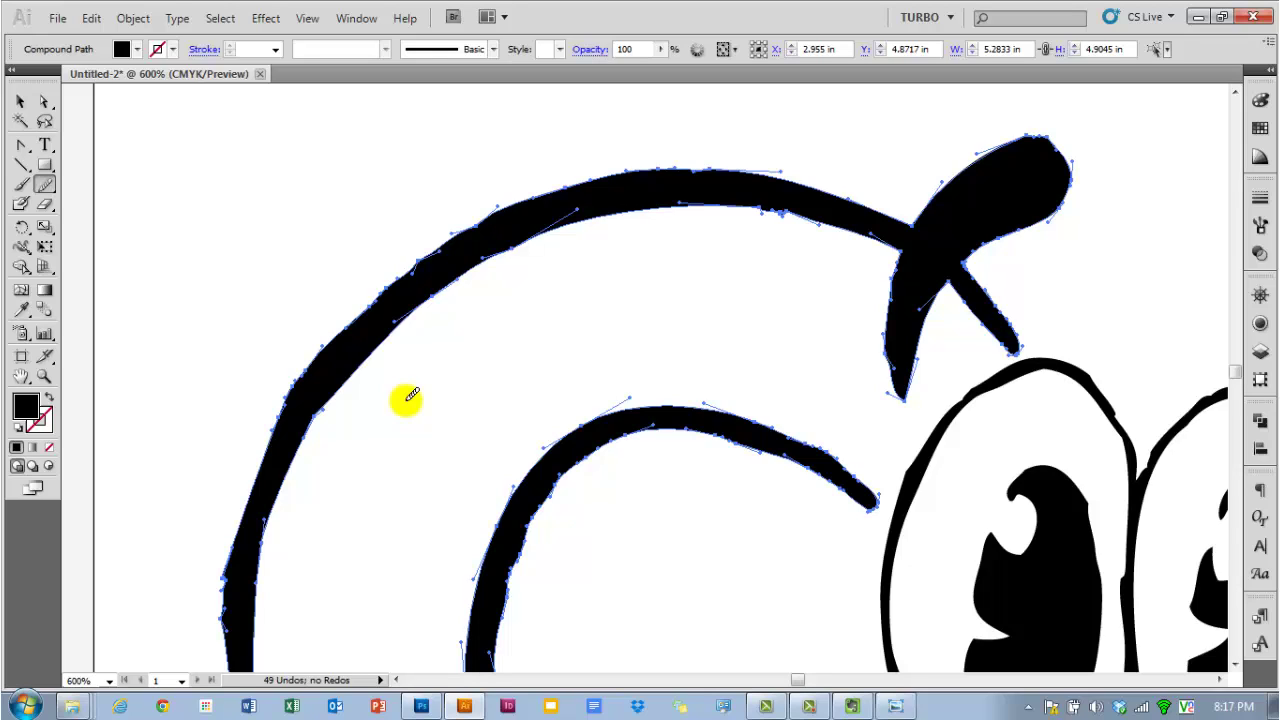
scroll(424, 413, down, 3)
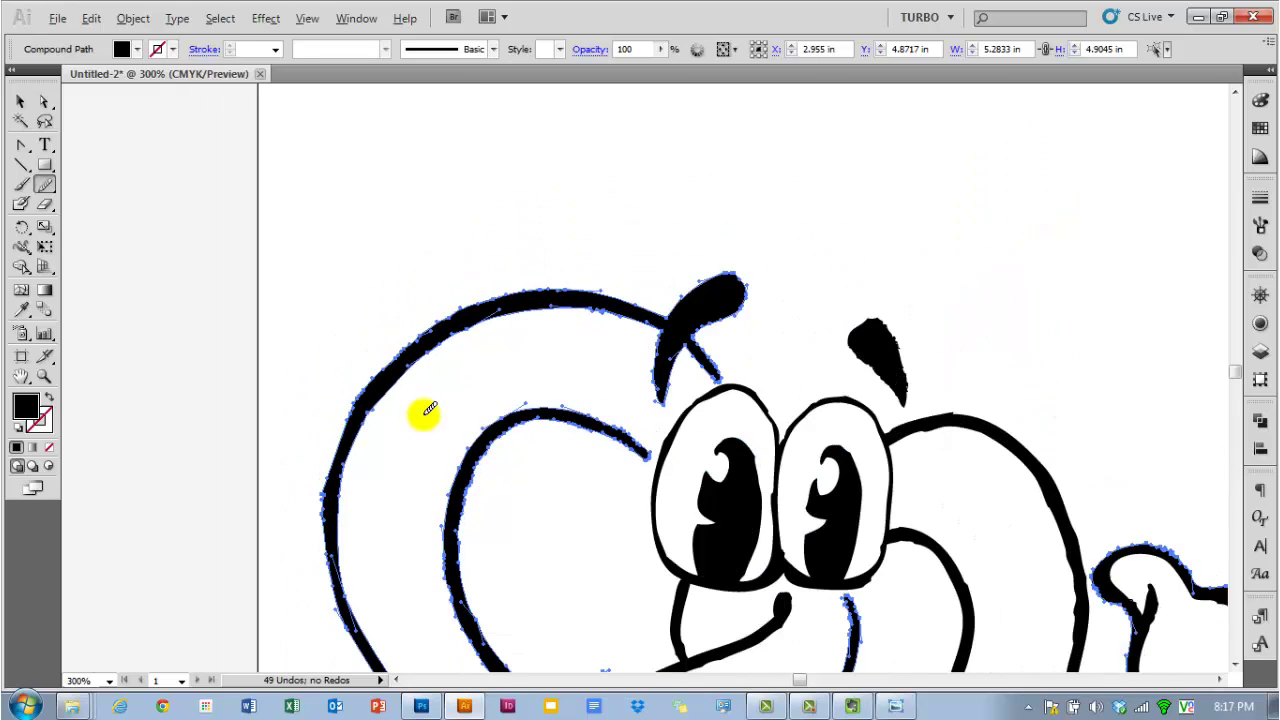
scroll(424, 413, up, 1)
key(space)
drag(410, 440, 494, 397)
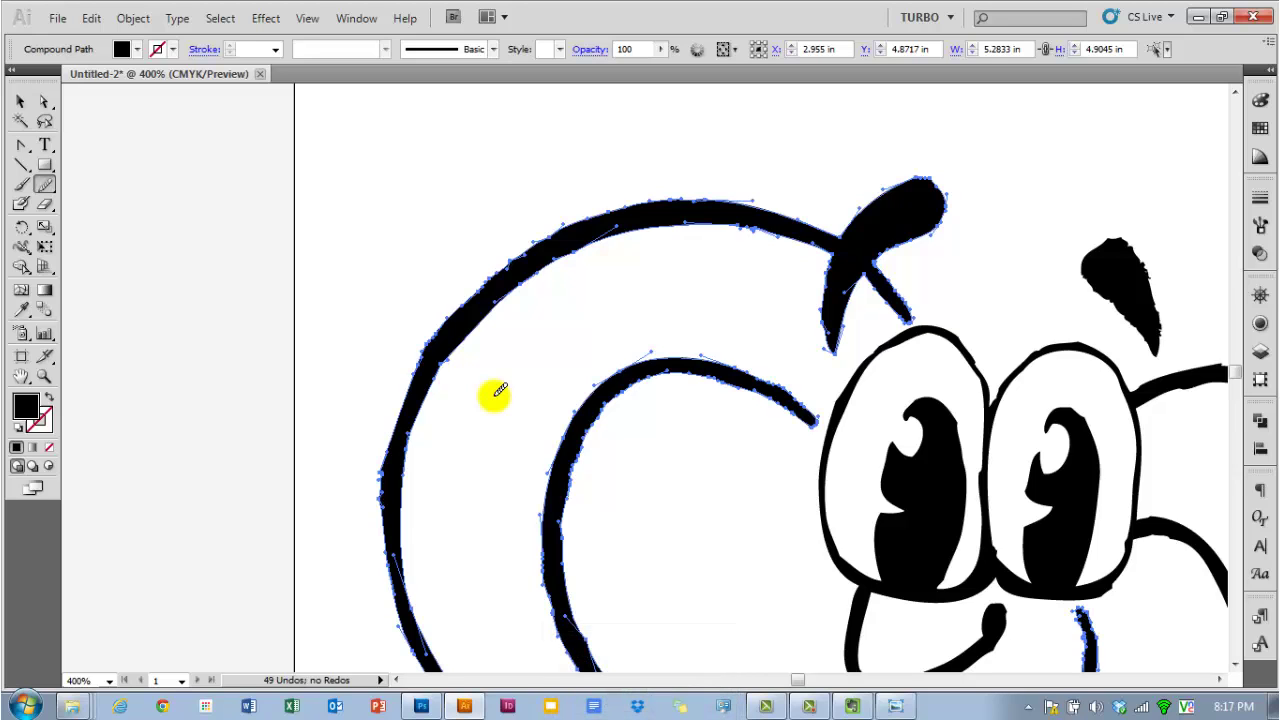
scroll(494, 395, down, 5)
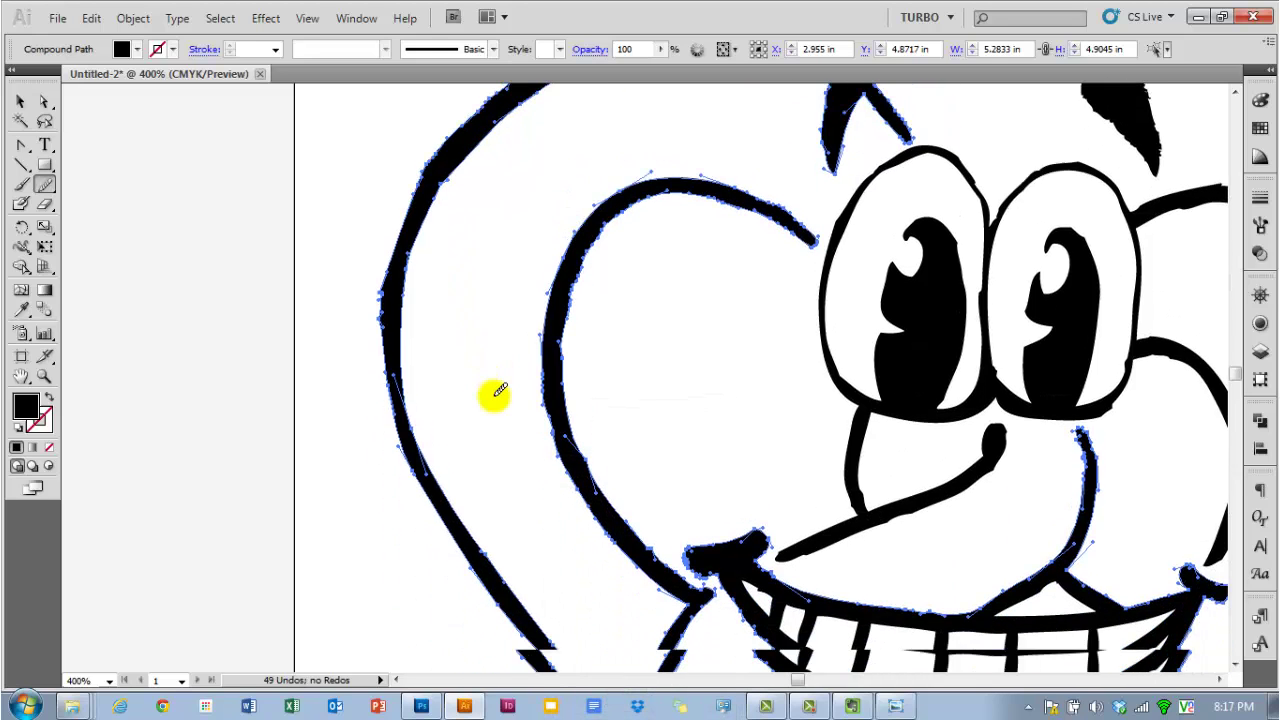
scroll(494, 395, up, 3)
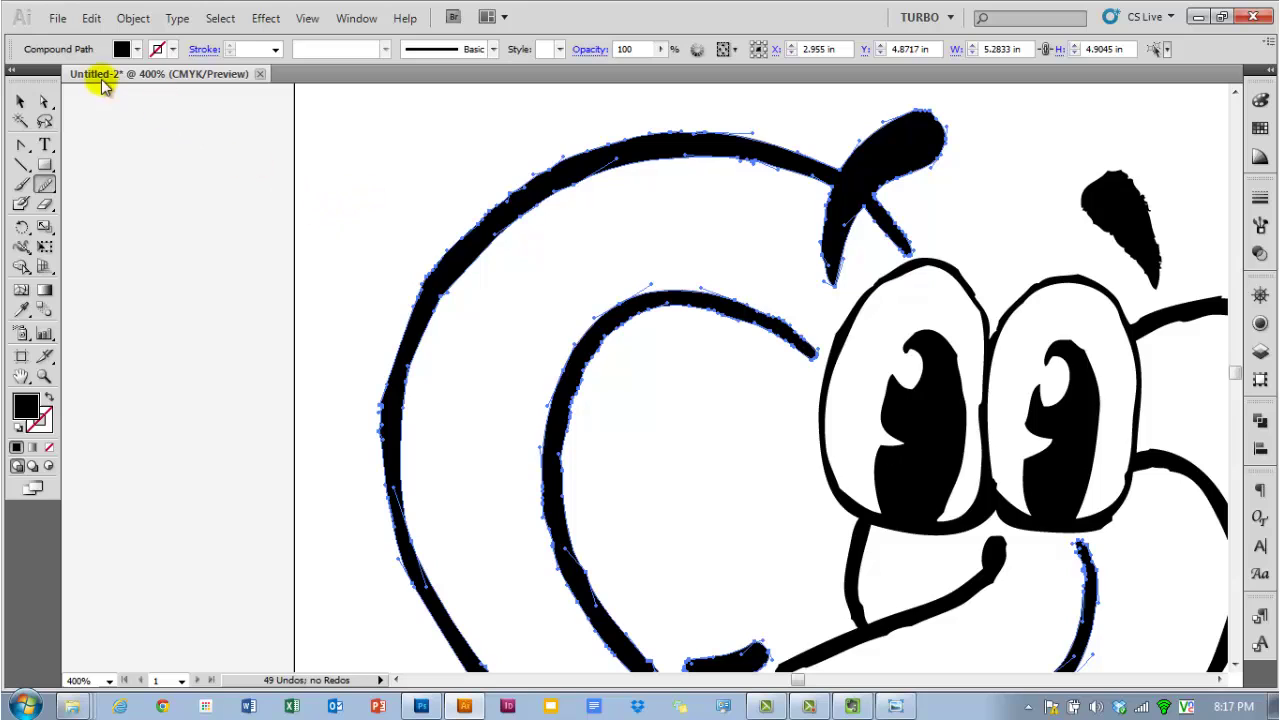
- Open Object > Path > Simplify with Preview enabled
click(130, 18)
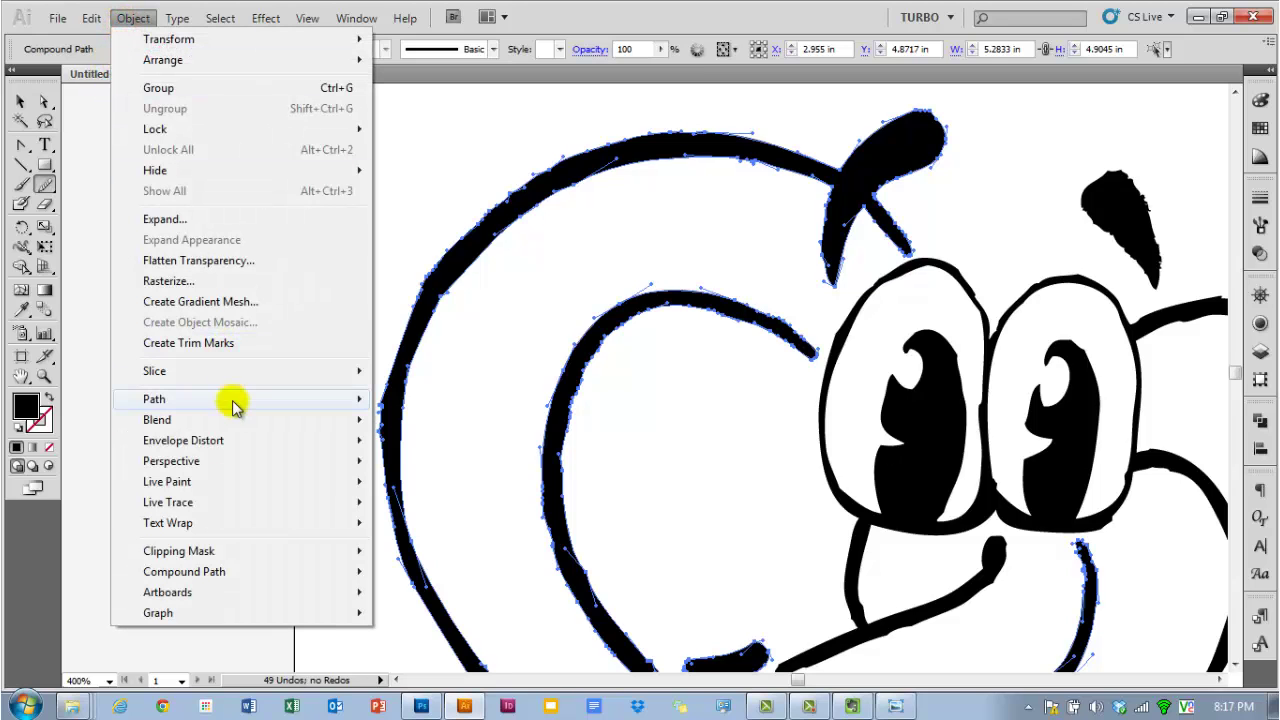
mouse_move(257, 400)
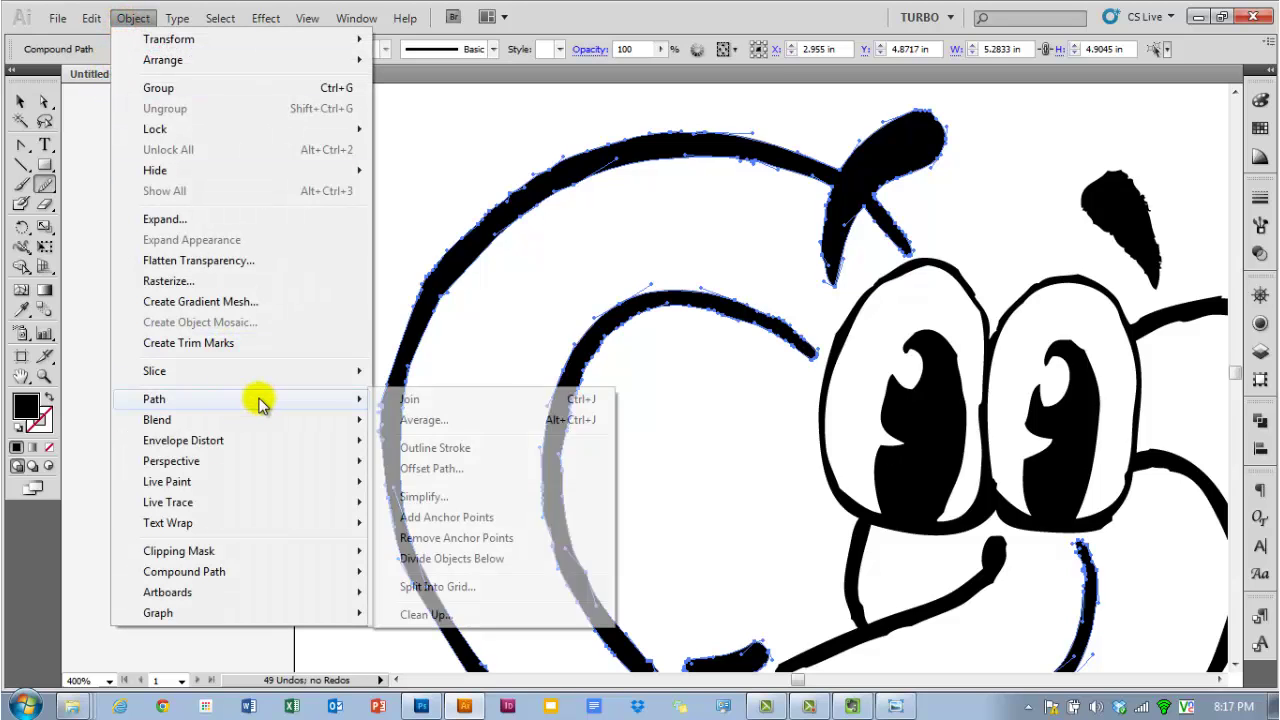
click(433, 499)
drag(654, 258, 886, 371)
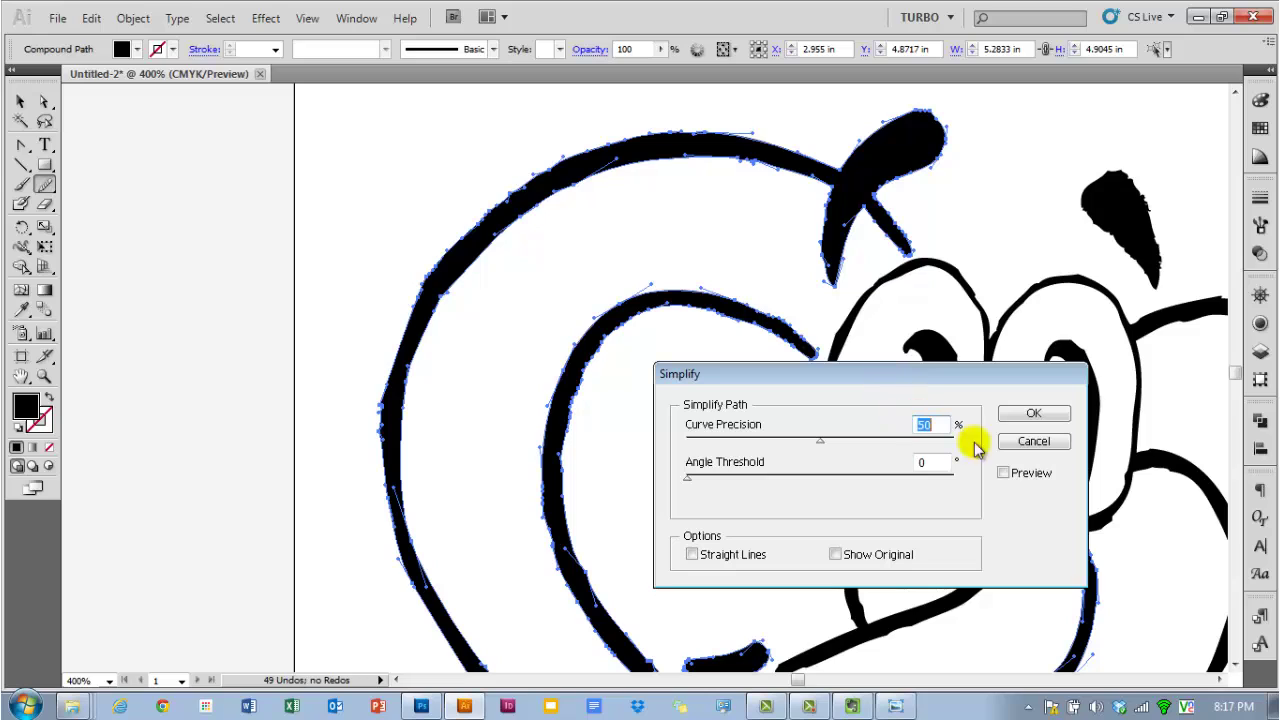
click(1003, 474)
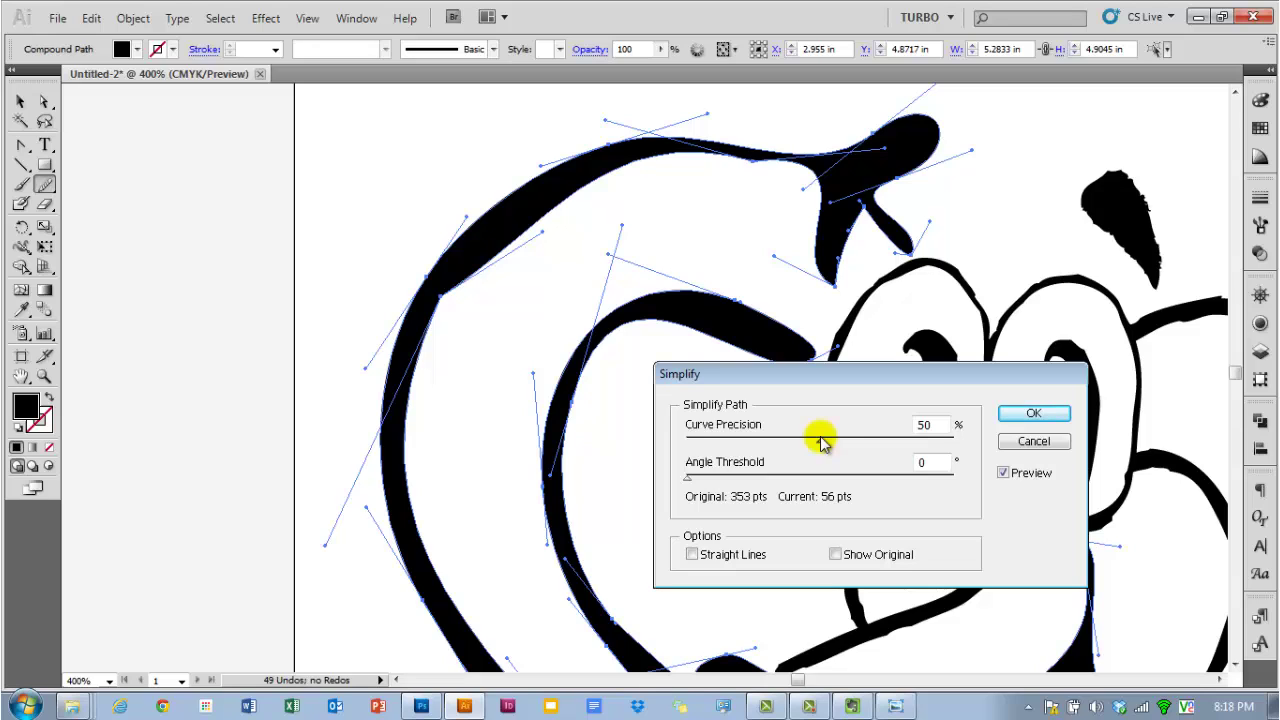
- Set Curve Precision to 90%, briefly checking Straight Lines and Show Original before turning them off
click(886, 441)
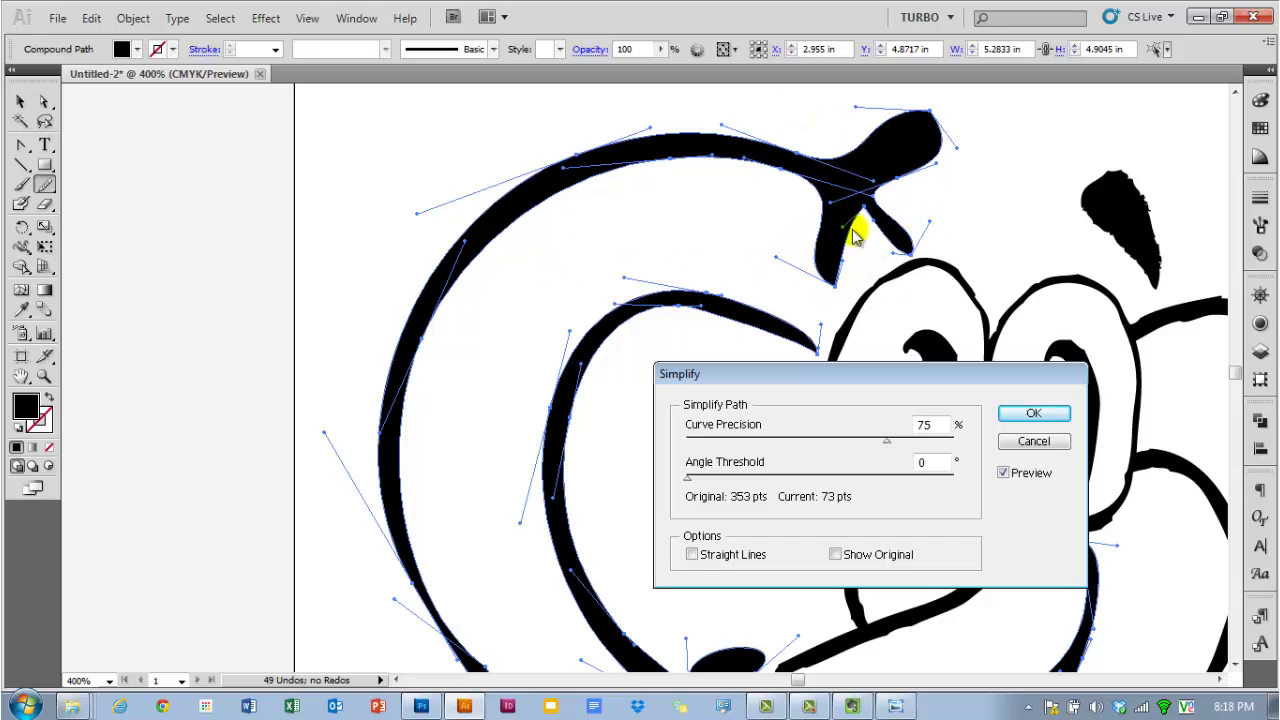
drag(806, 369, 881, 354)
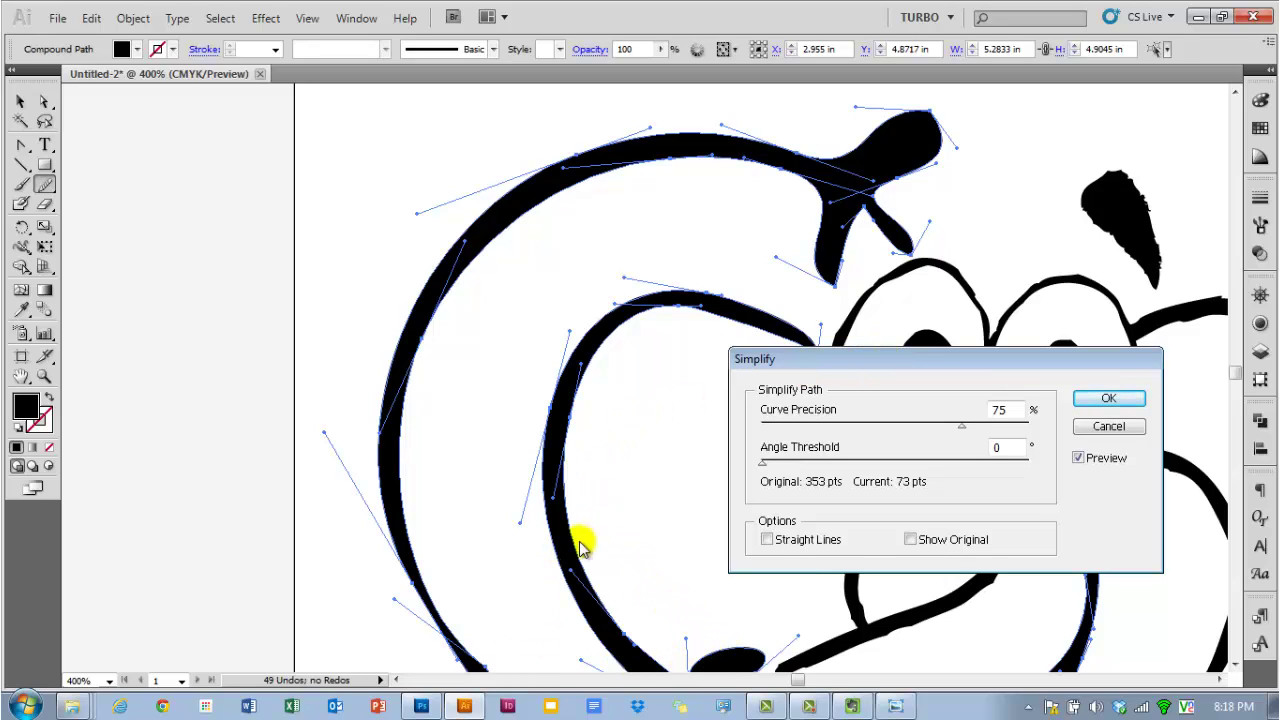
drag(903, 354, 842, 347)
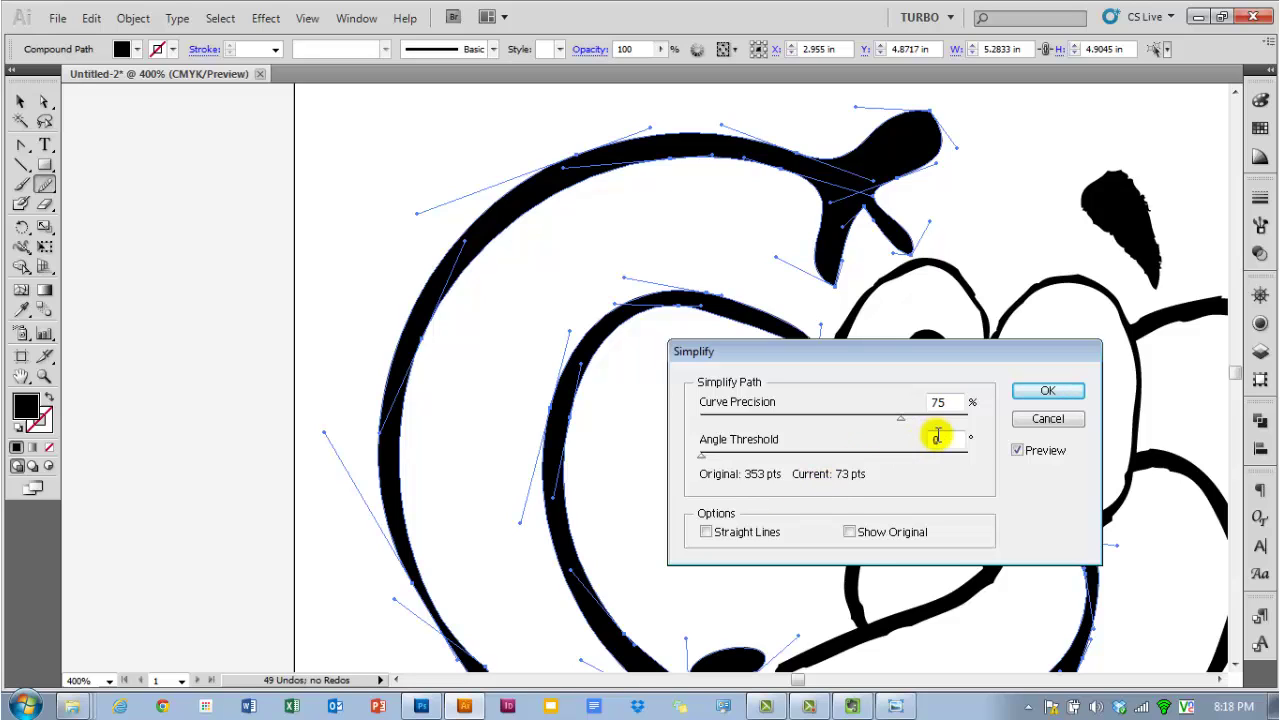
drag(940, 418, 945, 418)
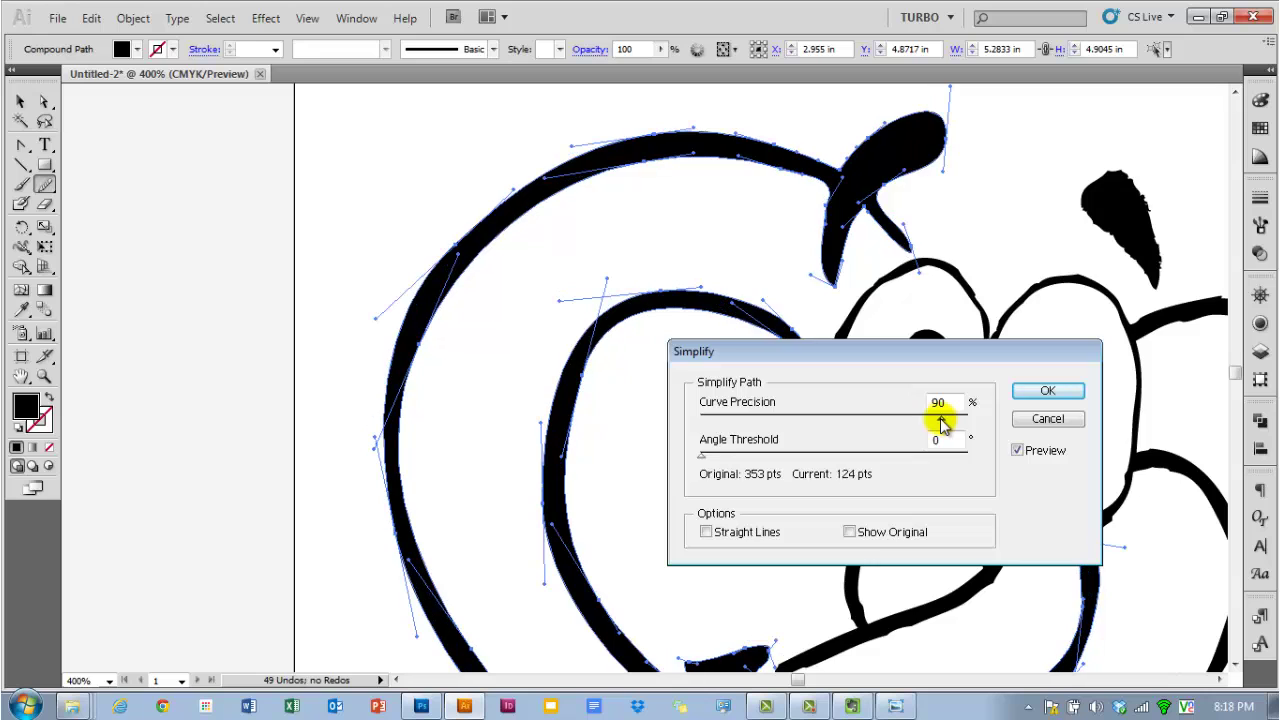
drag(869, 350, 885, 325)
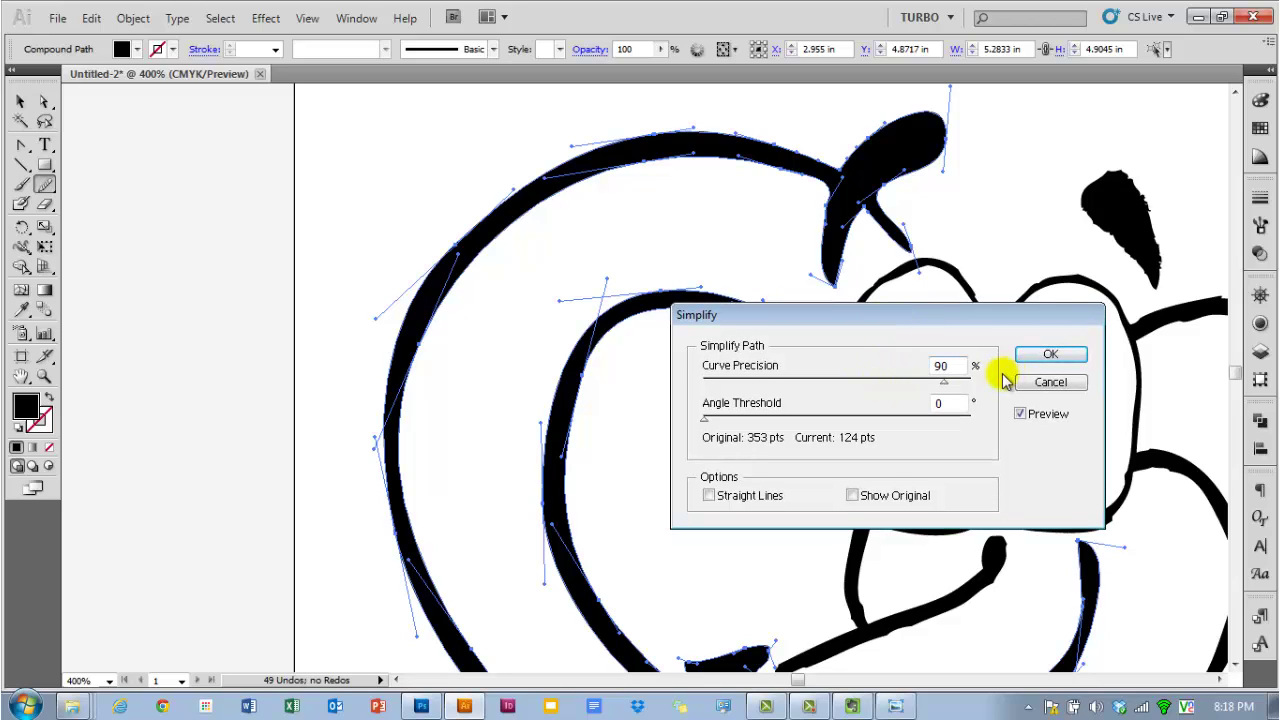
click(710, 496)
click(708, 497)
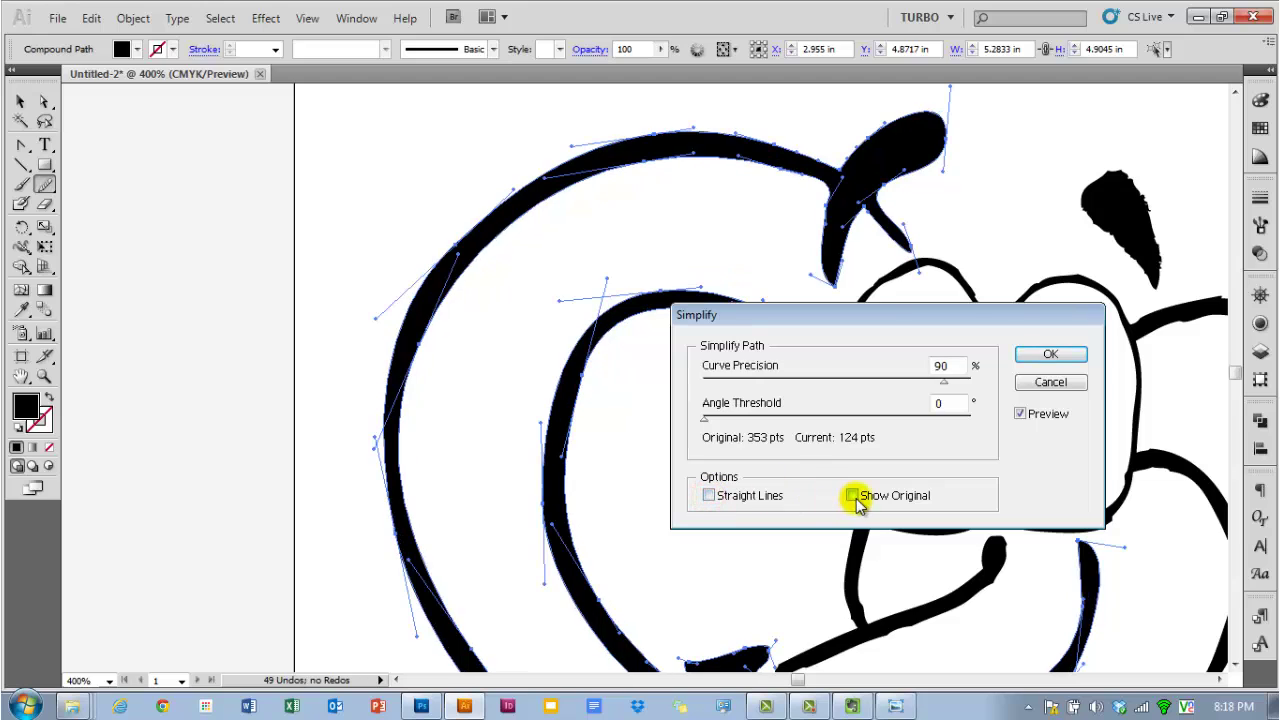
click(853, 497)
click(853, 496)
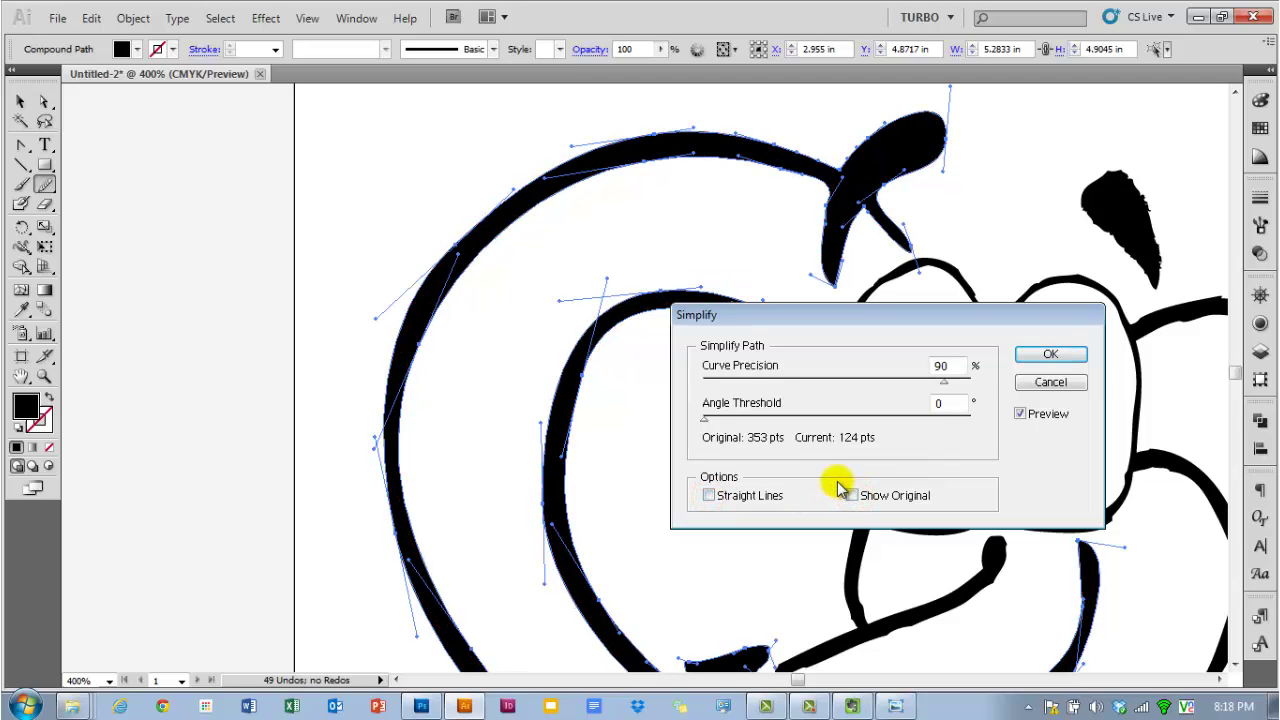
- Apply the simplification, cutting the outline from 353 to 124 anchor points
click(1033, 365)
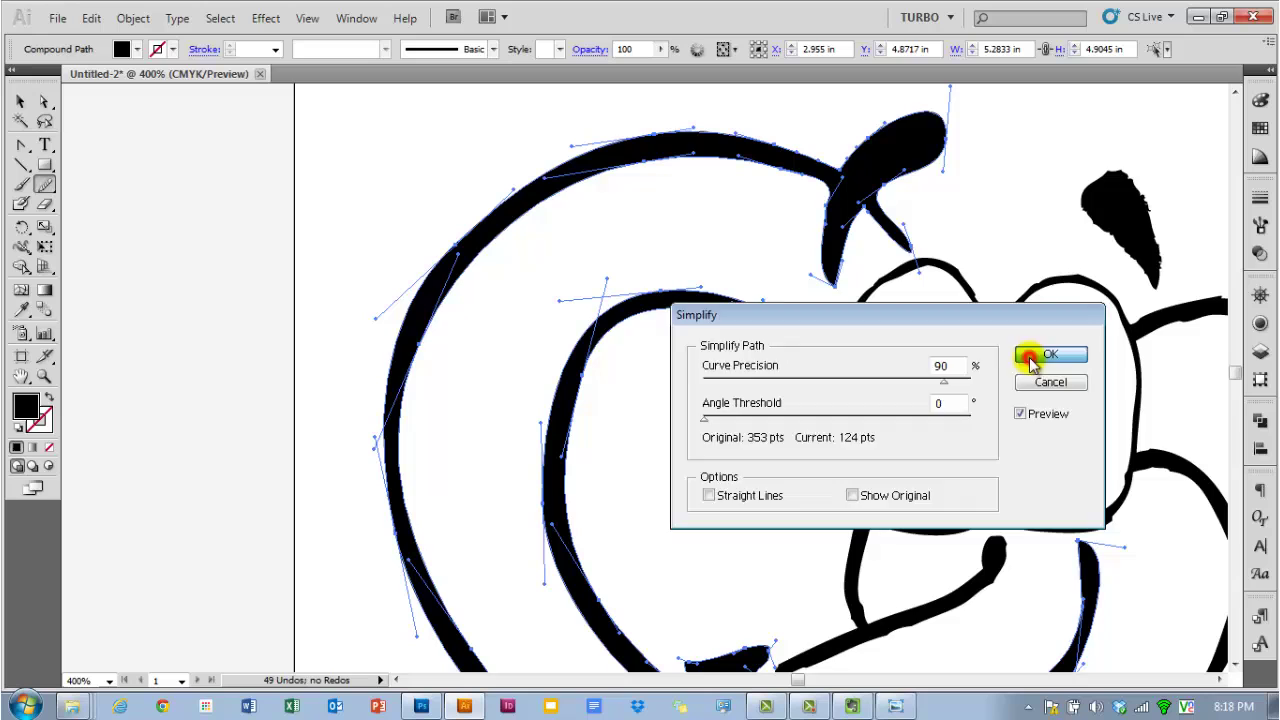
scroll(733, 345, down, 3)
scroll(733, 345, up, 4)
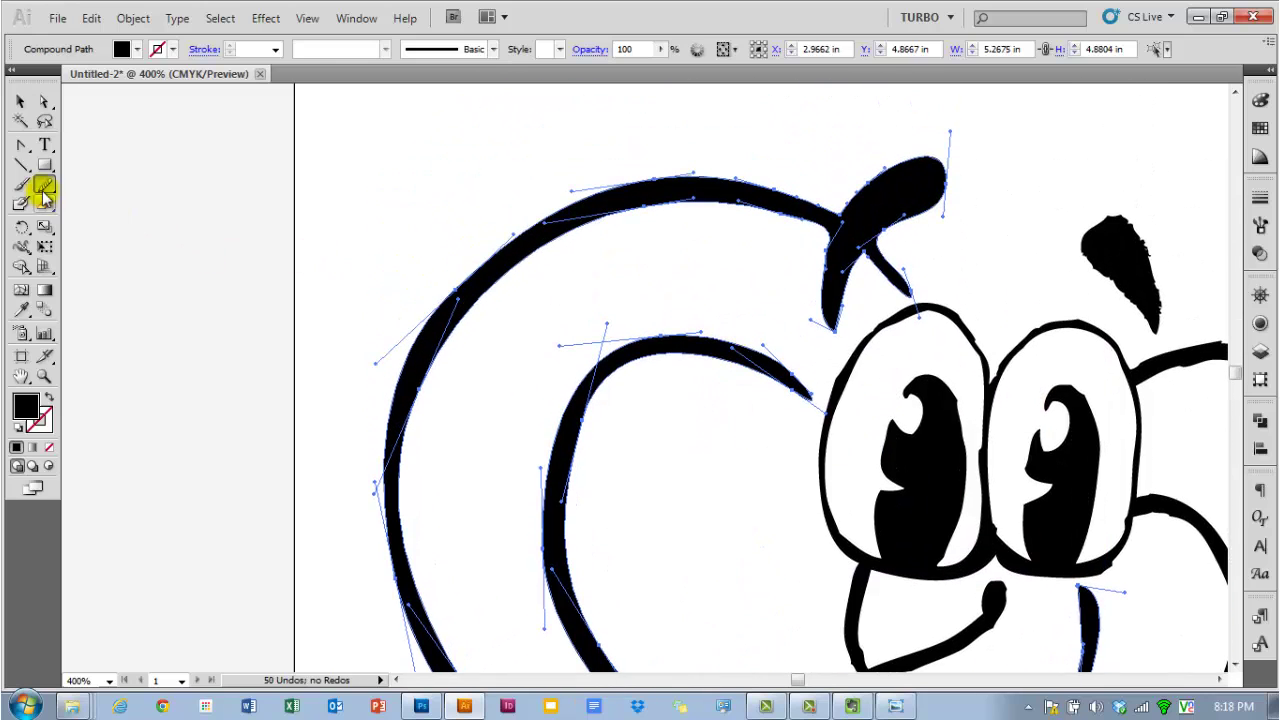
click(43, 102)
click(777, 471)
scroll(677, 417, down, 7)
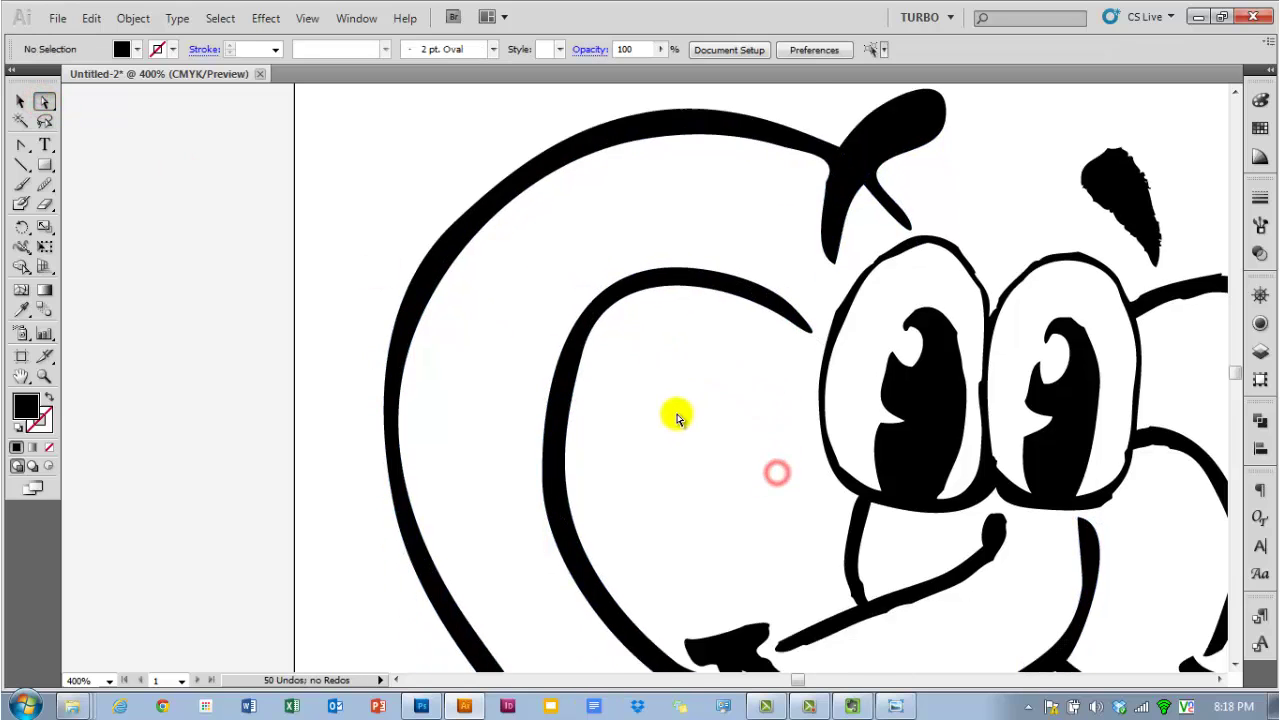
- Move the stem-join anchor up and right and adjust its handle into a smooth curve
scroll(670, 397, down, 4)
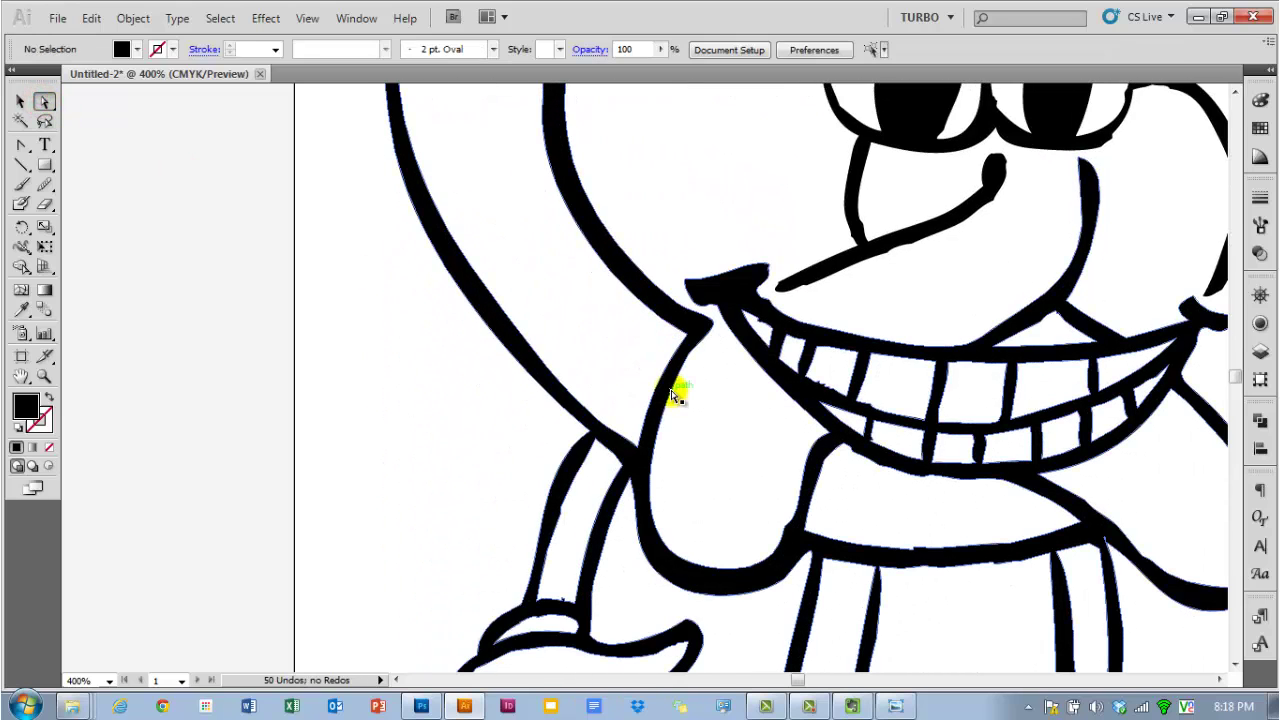
scroll(672, 395, up, 2)
scroll(672, 395, up, 7)
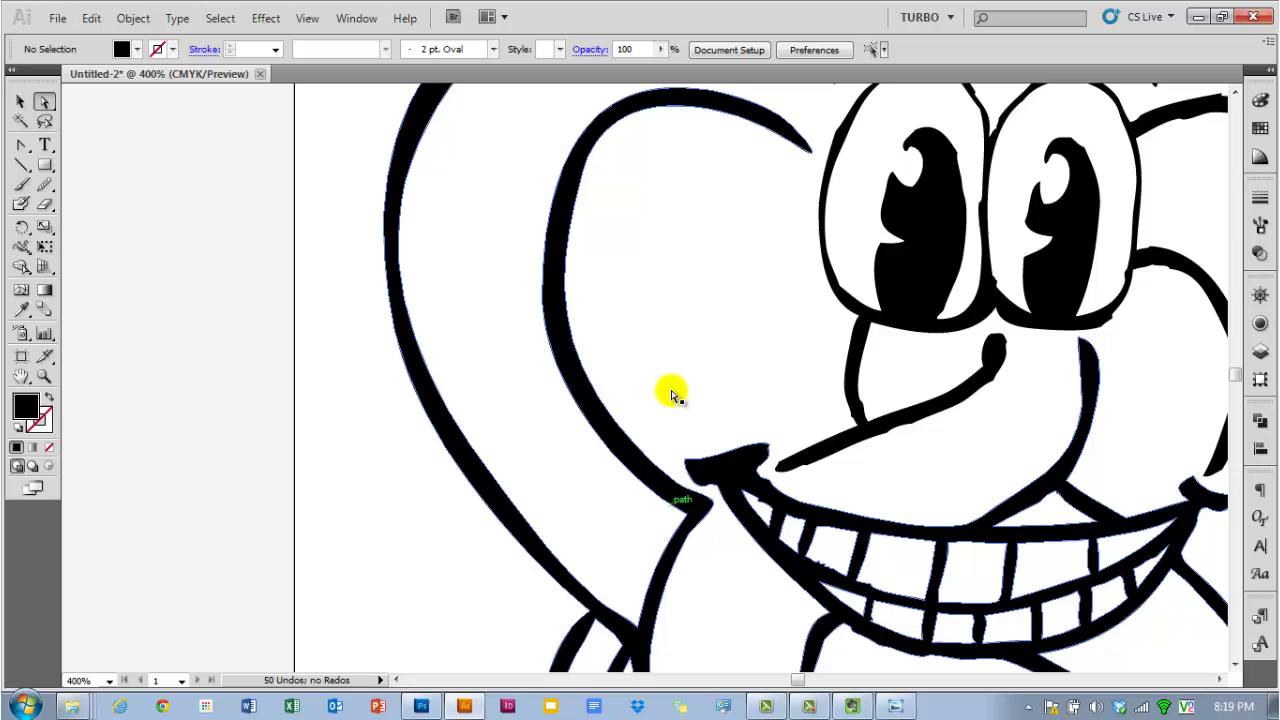
scroll(672, 395, up, 2)
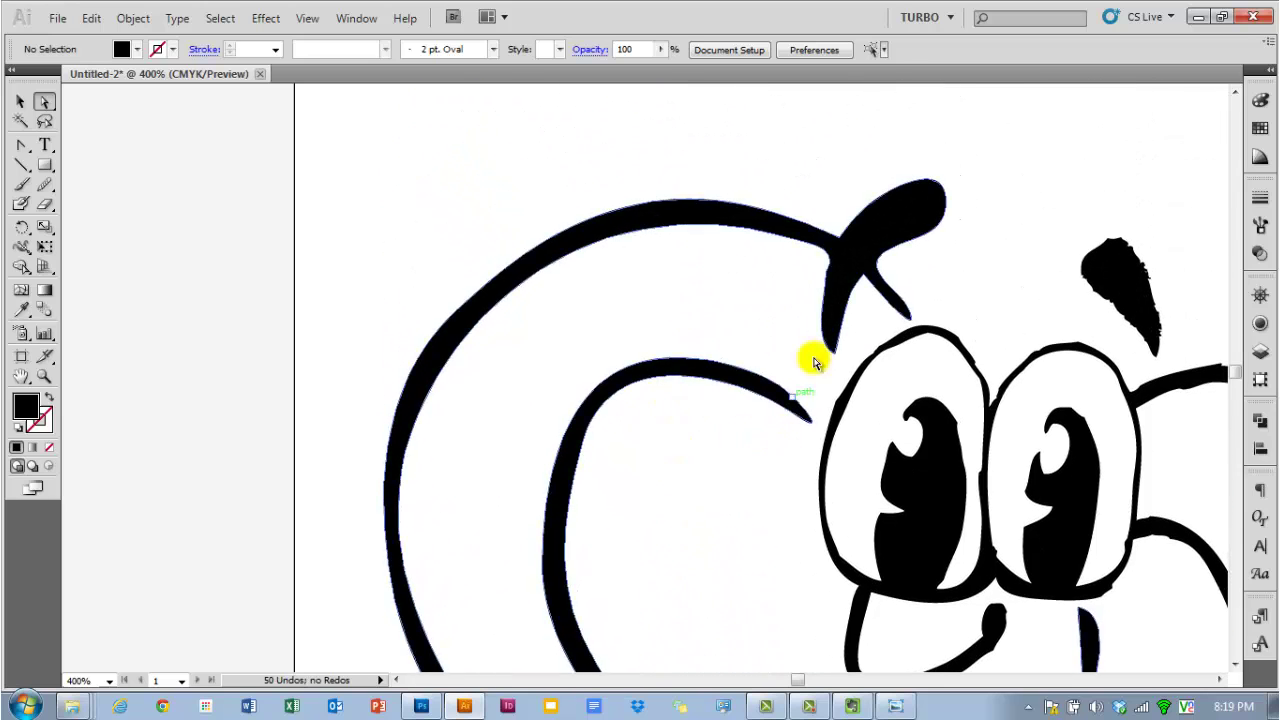
mouse_move(822, 270)
mouse_down()
mouse_move(830, 262)
mouse_move(826, 284)
mouse_up()
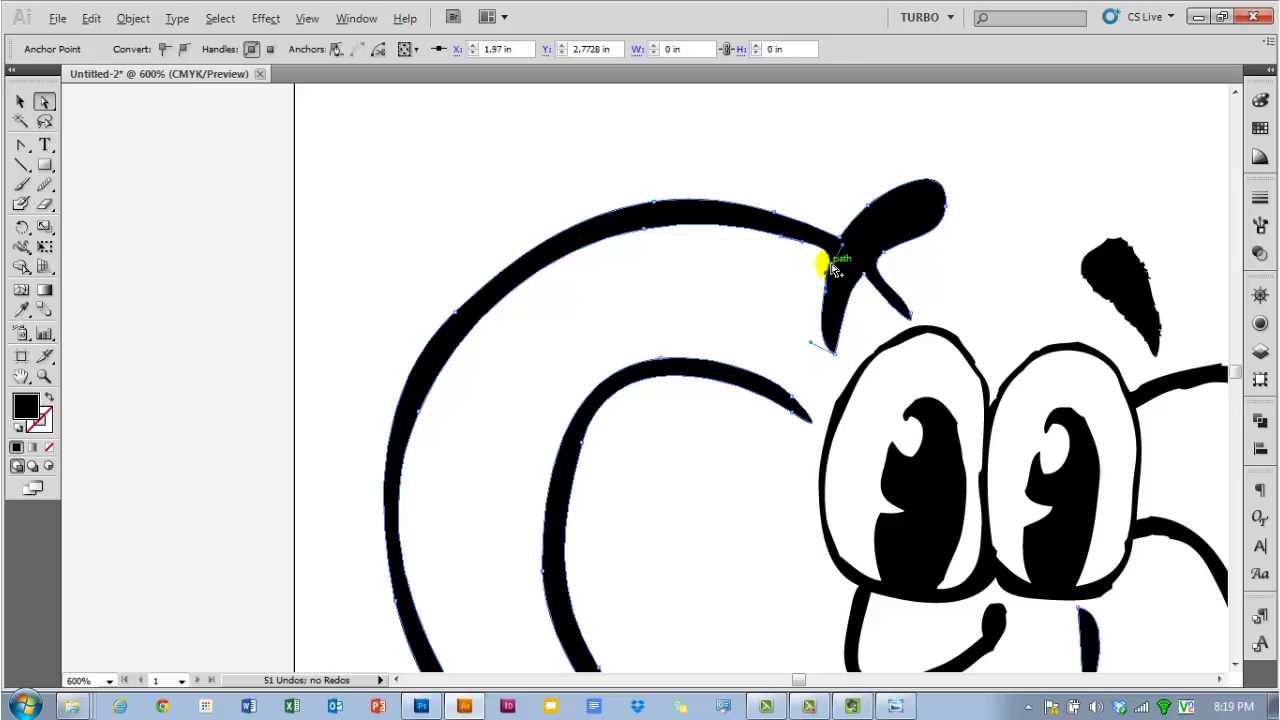
scroll(830, 265, up, 3)
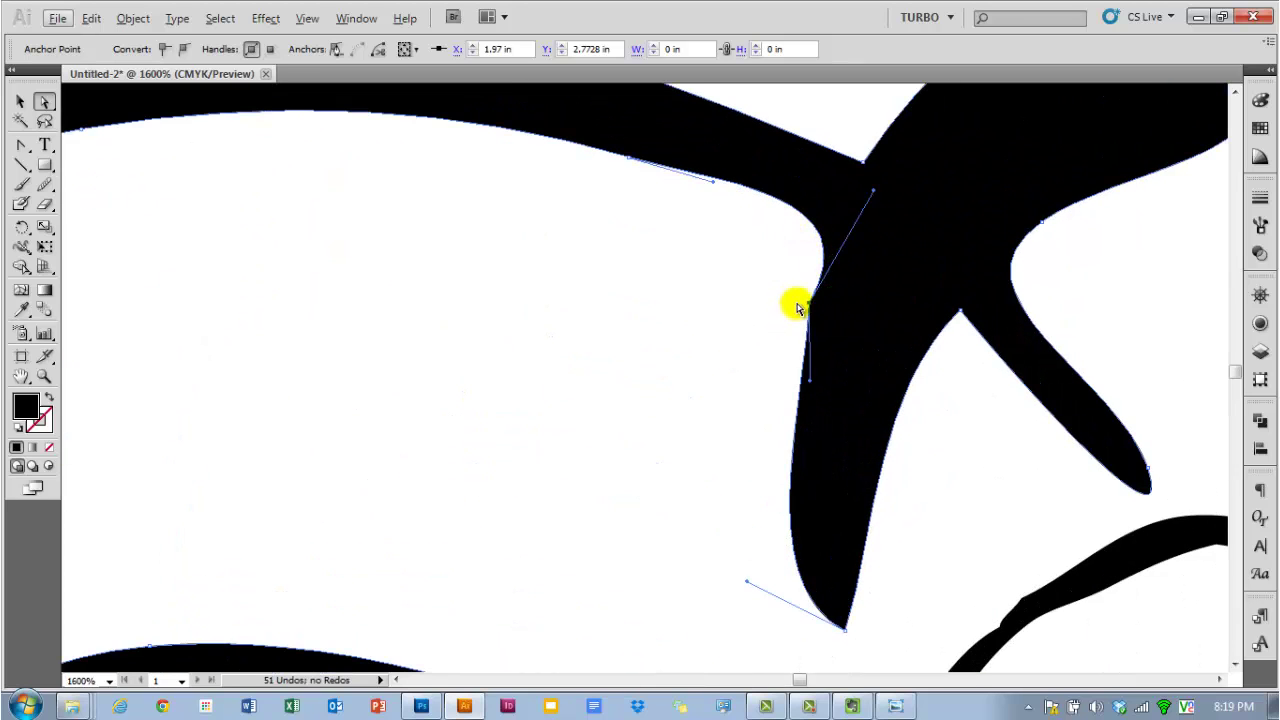
drag(810, 309, 826, 256)
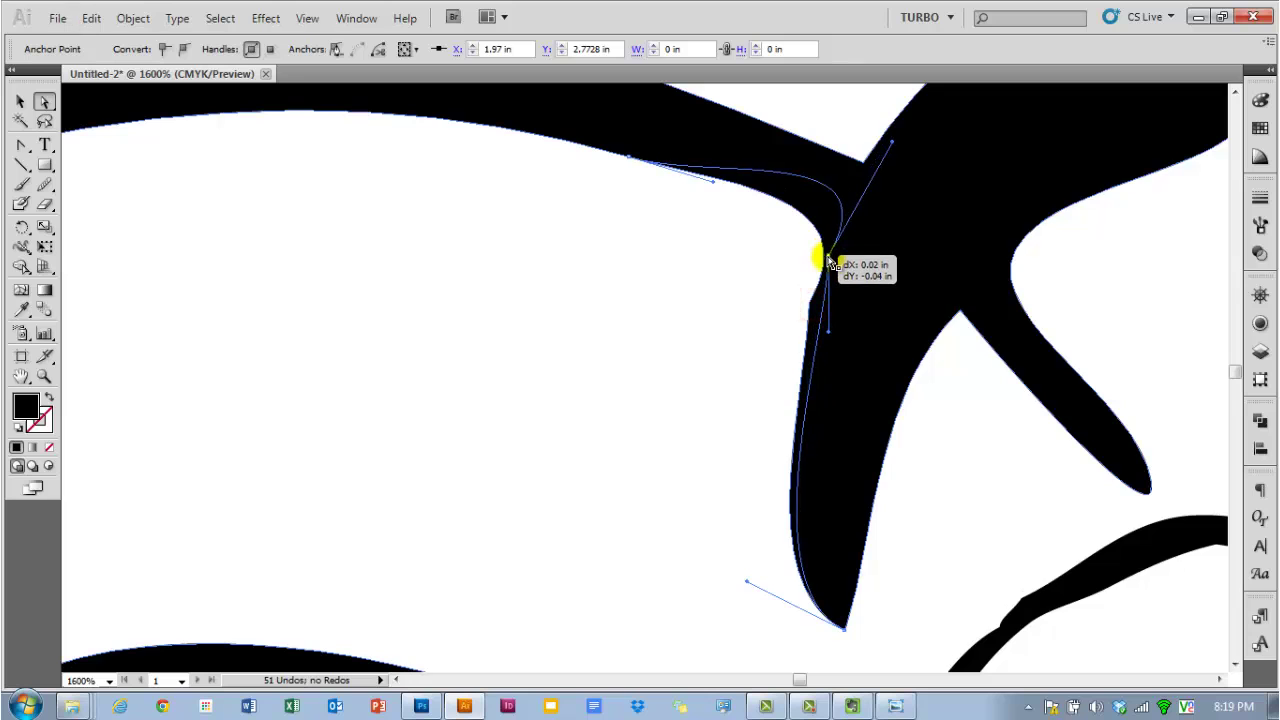
drag(893, 145, 796, 230)
click(763, 310)
scroll(760, 303, down, 4)
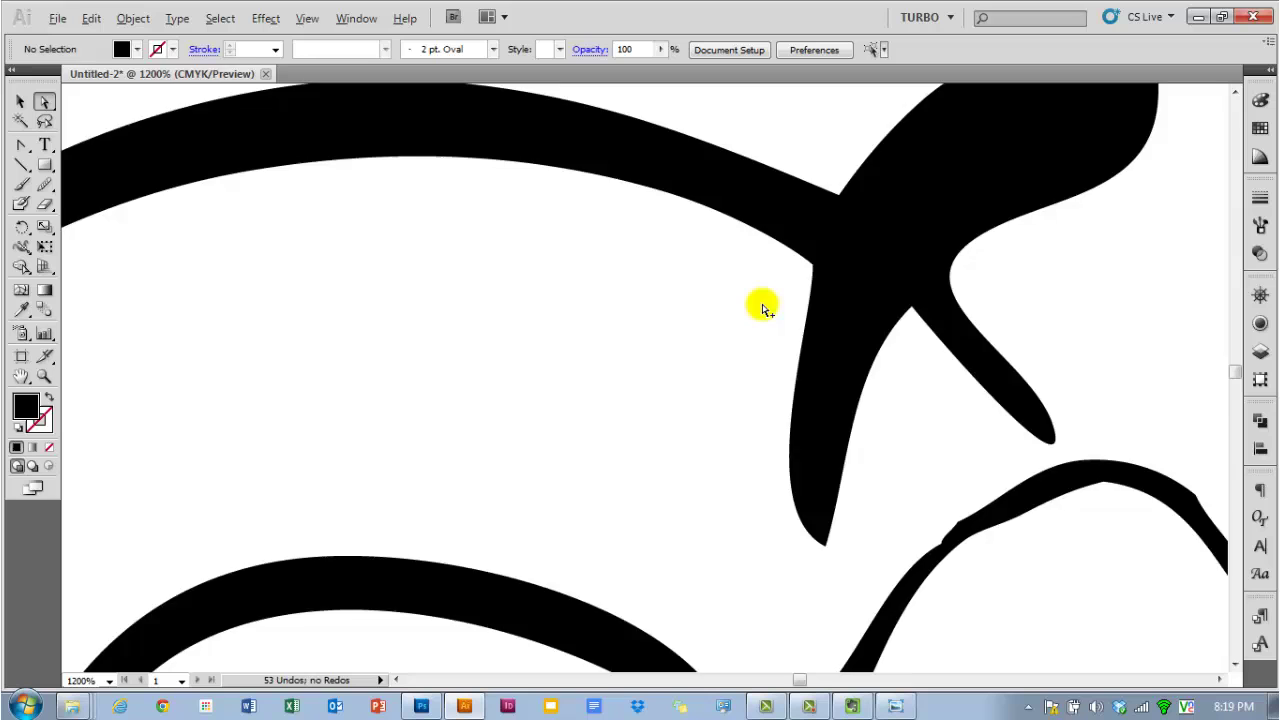
key(space)
scroll(722, 393, down, 1)
scroll(643, 271, down, 3)
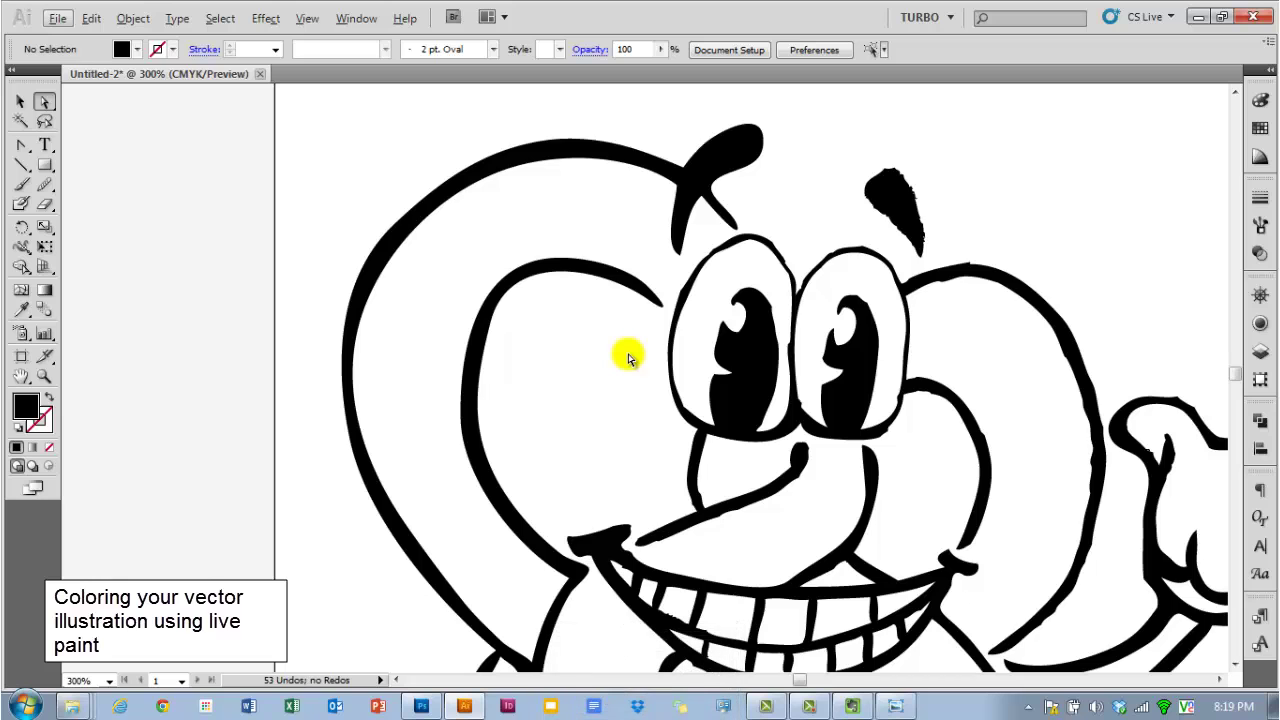
- Nudge the curl's tip anchor down-right and raise the cheek outline anchor slightly
scroll(626, 356, down, 2)
key(space)
mouse_move(623, 354)
mouse_down()
mouse_move(557, 291)
mouse_move(514, 340)
mouse_up()
scroll(514, 340, up, 2)
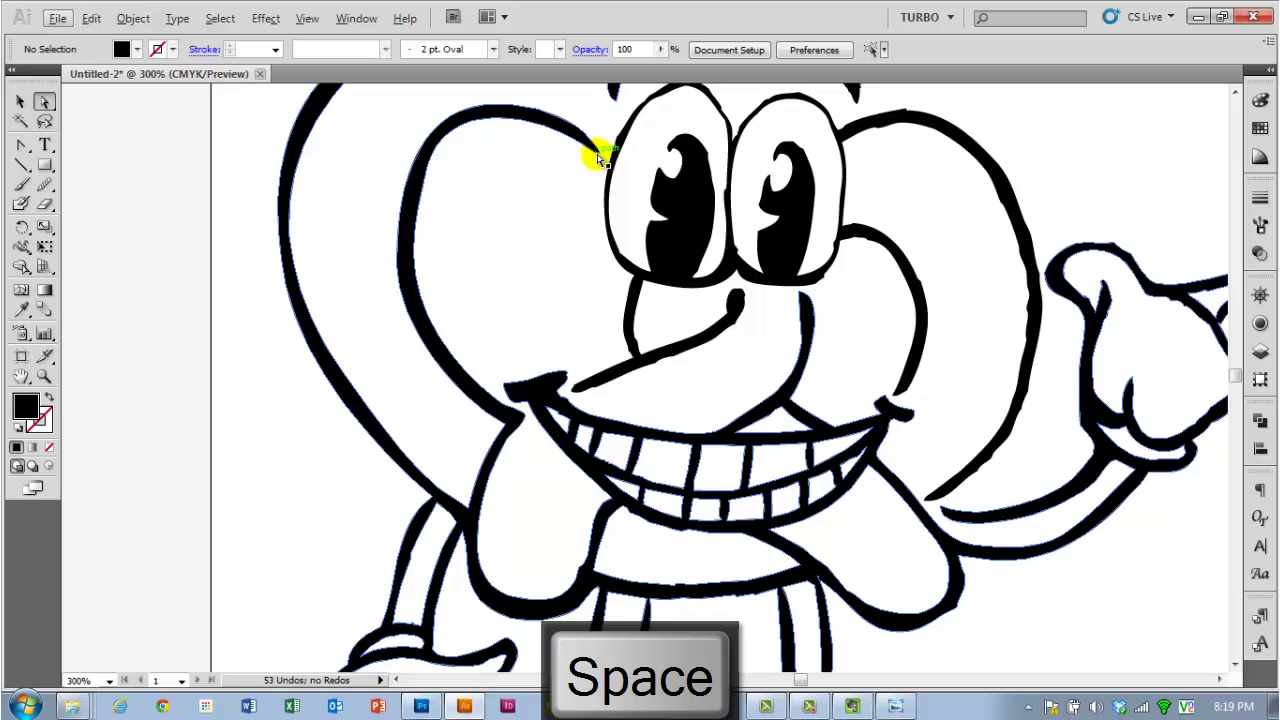
drag(597, 155, 645, 219)
drag(668, 138, 682, 148)
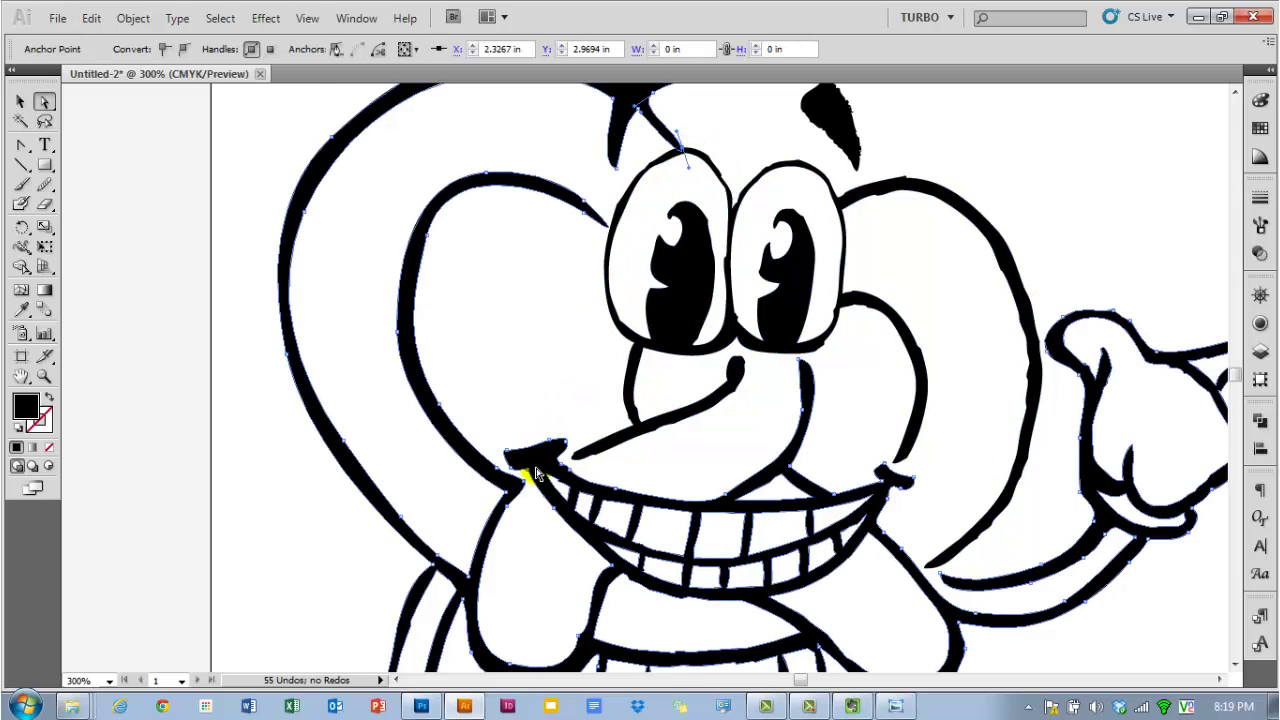
key(ctrl+minus)
drag(714, 410, 714, 394)
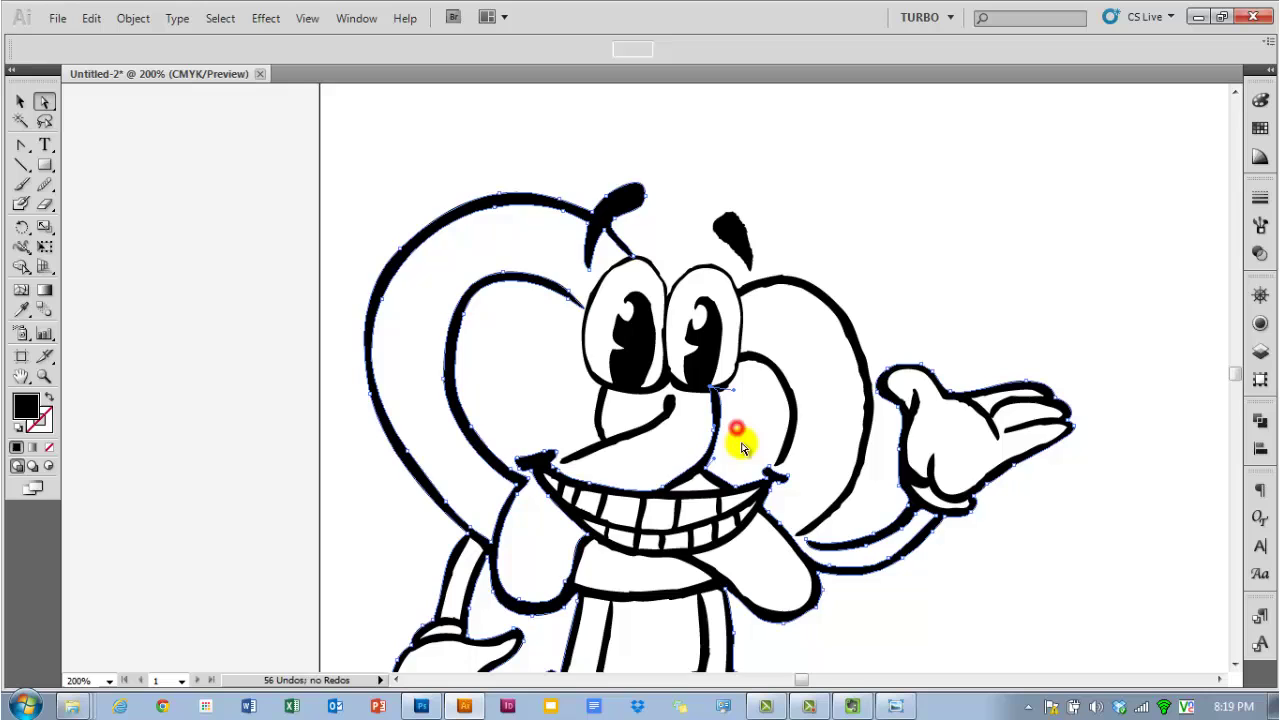
click(745, 440)
scroll(790, 460, down, 2)
scroll(795, 464, down, 2)
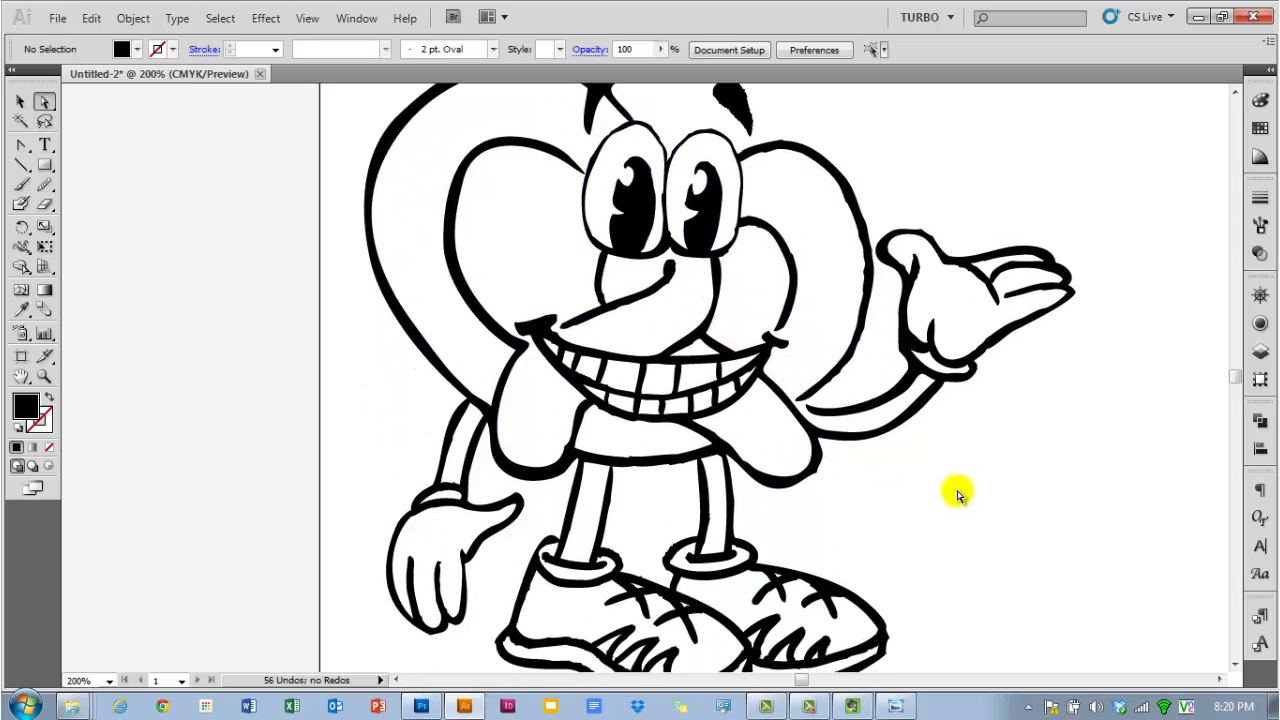
- Marquee-select all the line art and choose the Live Paint Bucket tool
key(v)
drag(942, 490, 394, 271)
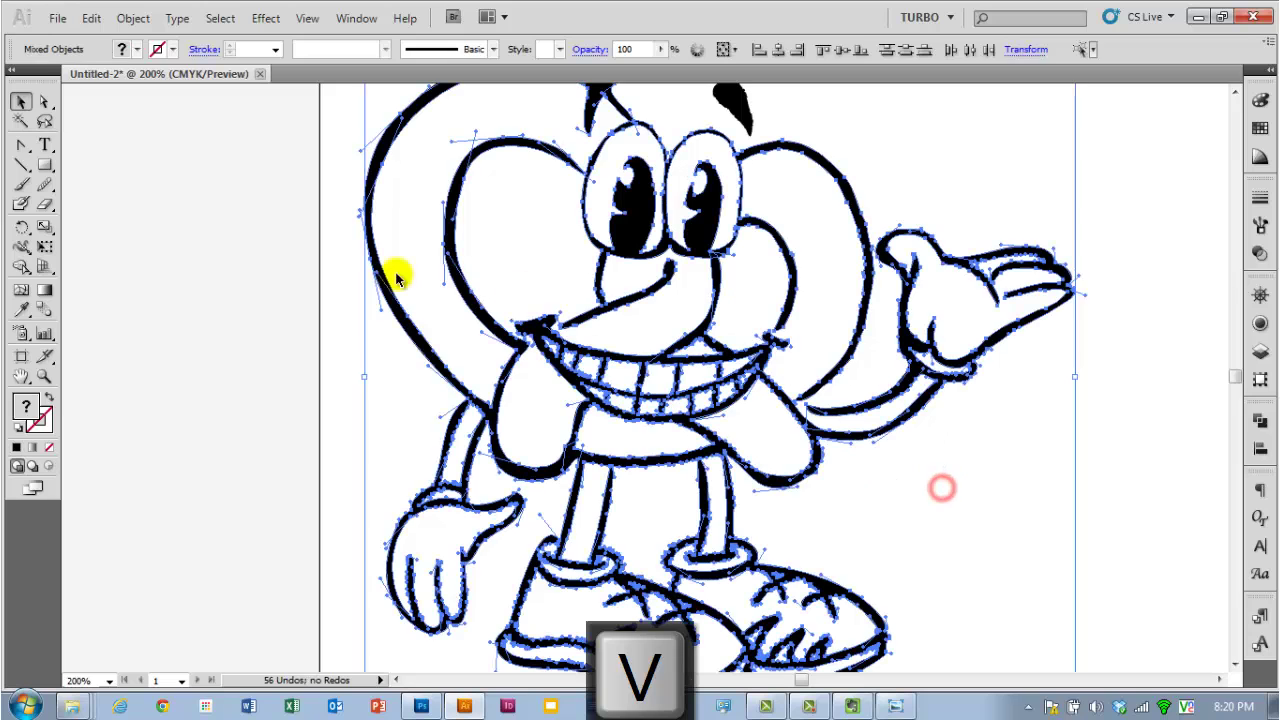
scroll(408, 277, up, 1)
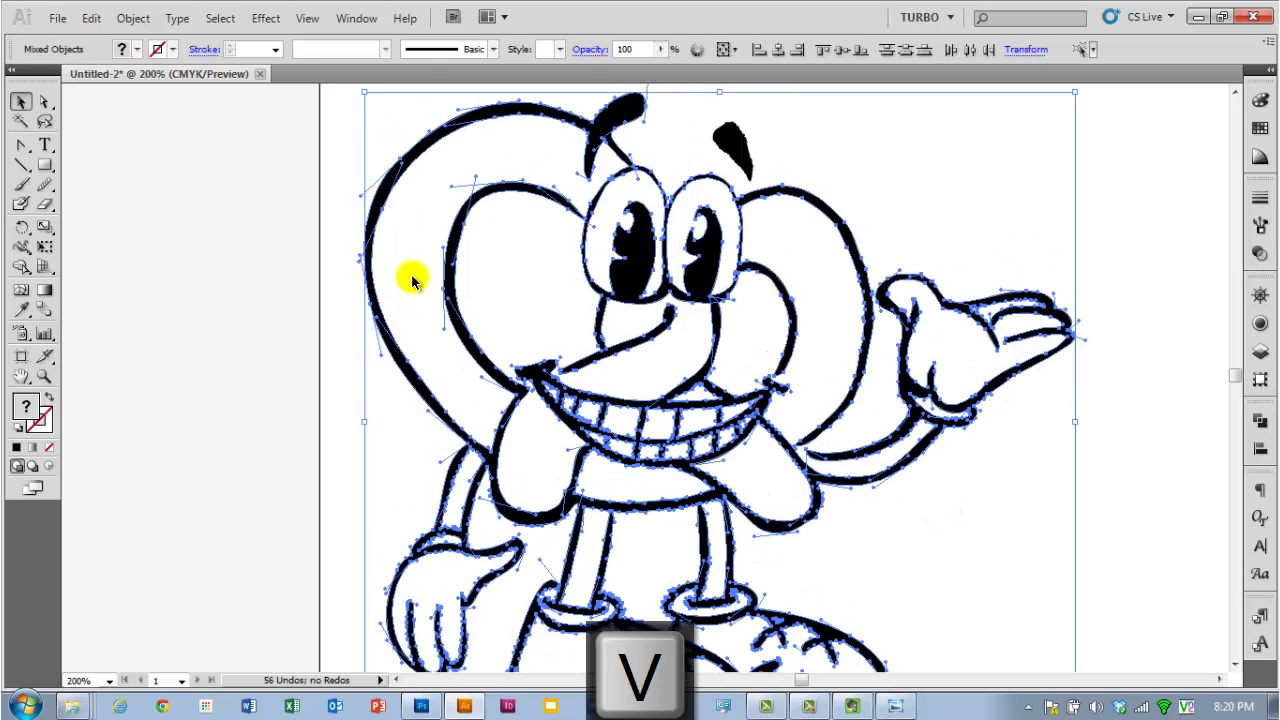
click(22, 268)
drag(27, 275, 83, 290)
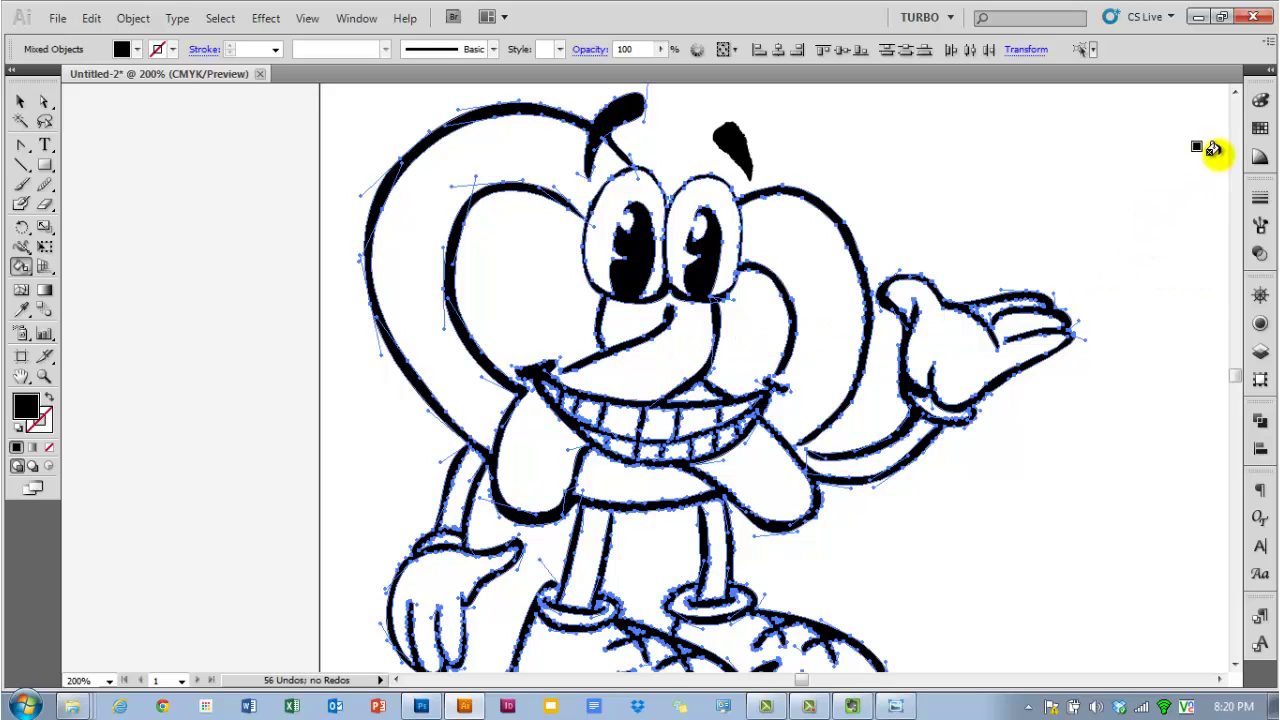
- Select orange as the fill colour from the Swatches panel
click(1260, 128)
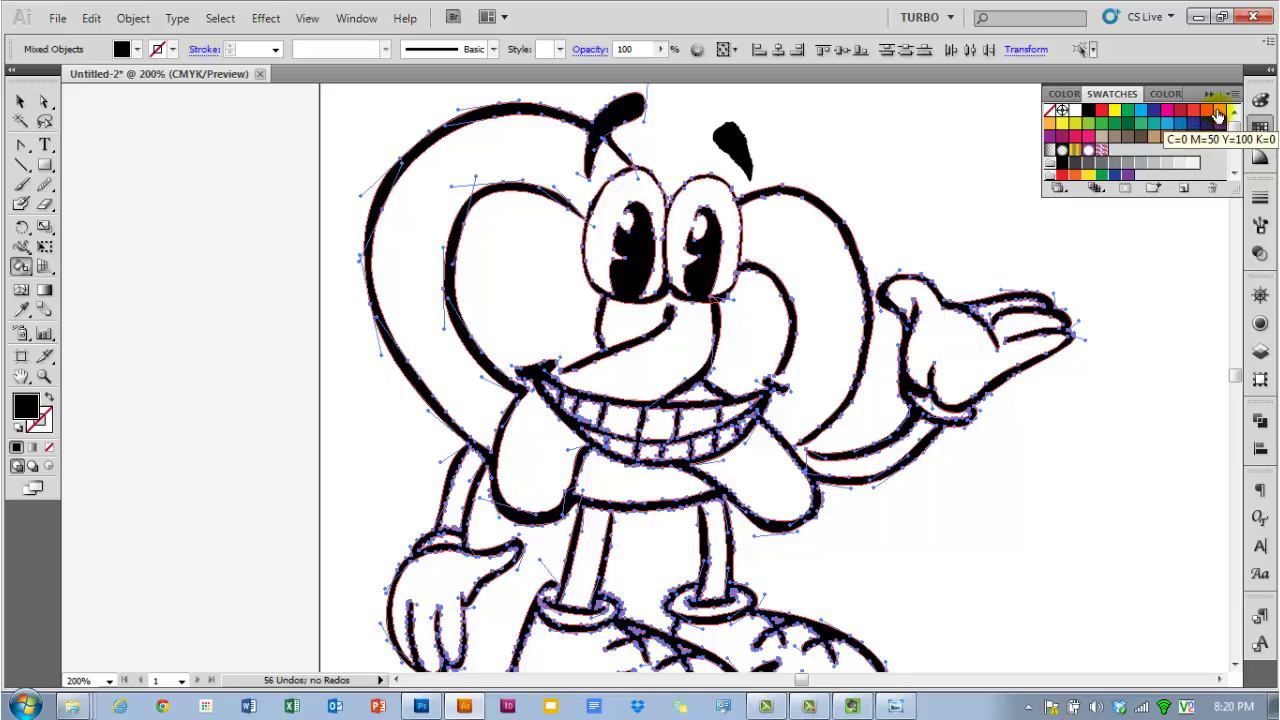
click(1218, 116)
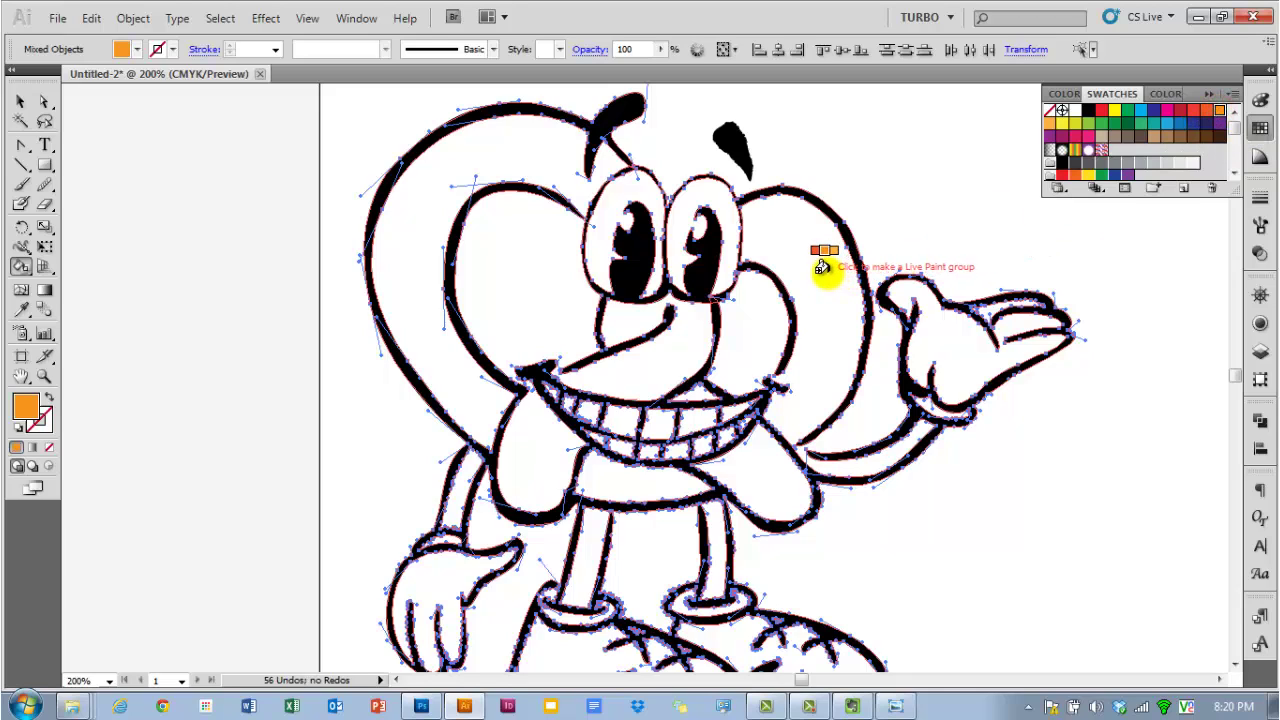
key(Right)
key(Right)
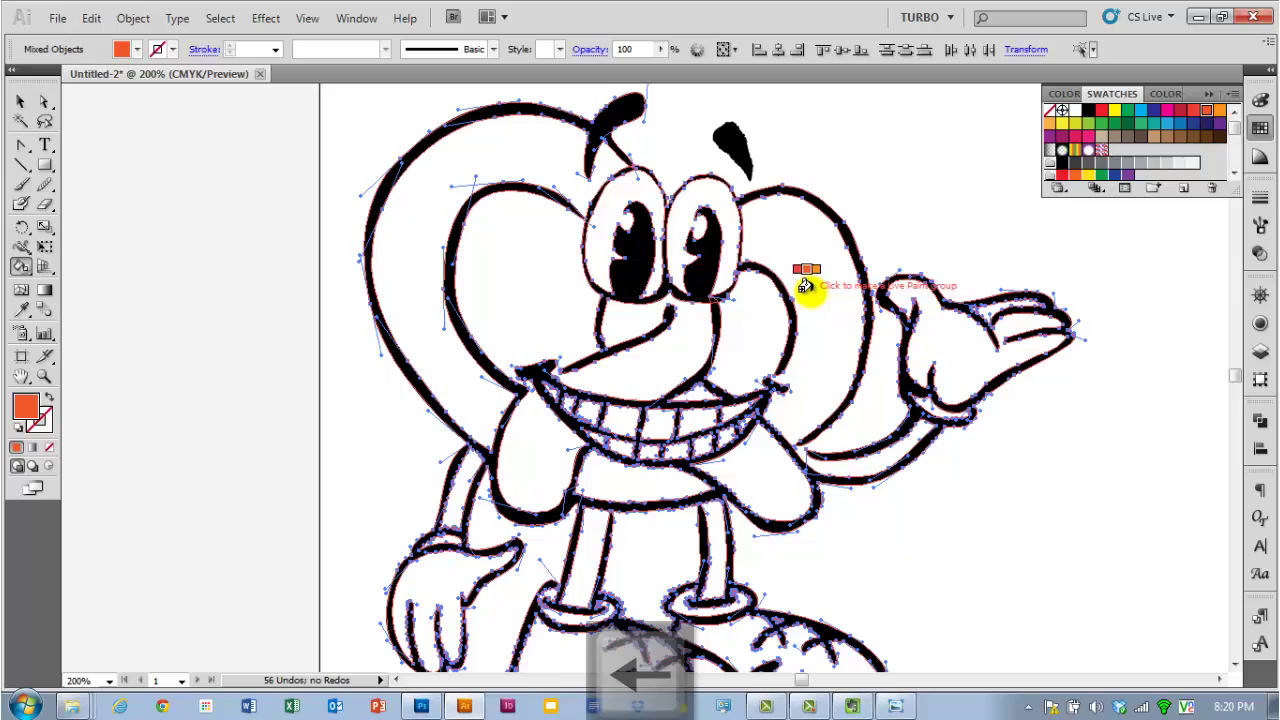
key(Left)
key(Right)
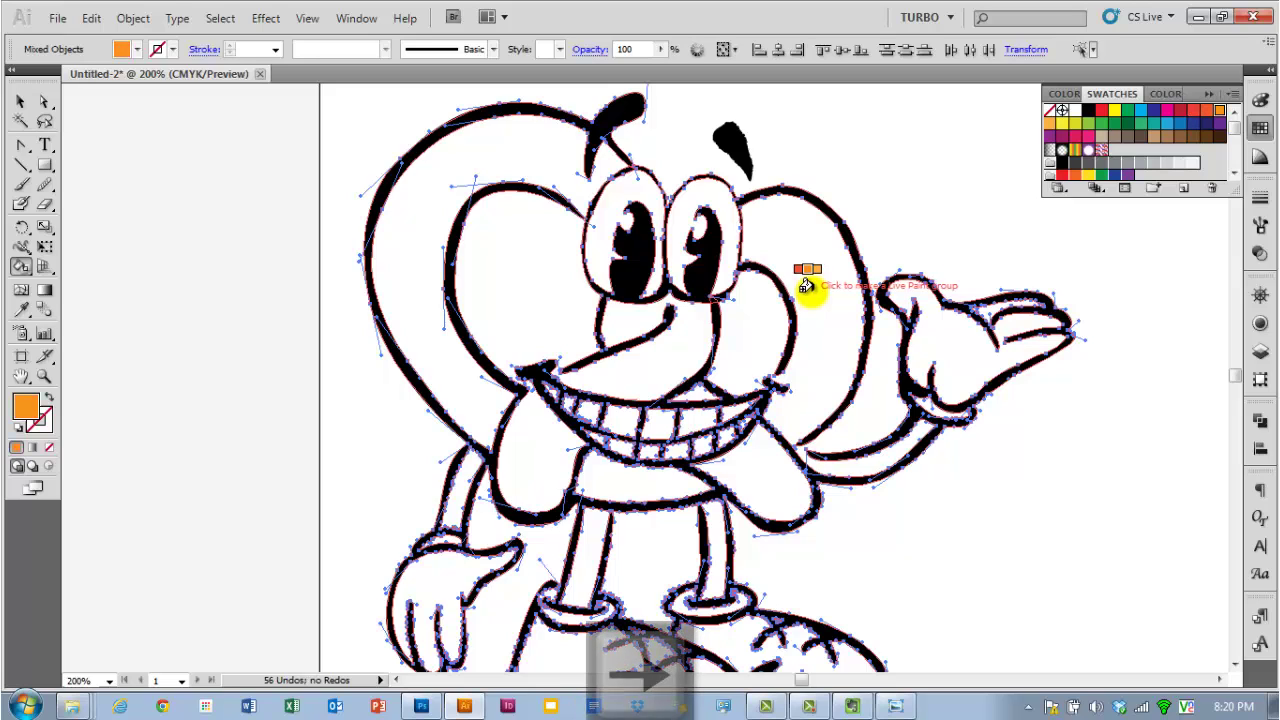
- Live Paint the right loop, face, tongue, mouth-side regions and left loop orange
click(806, 286)
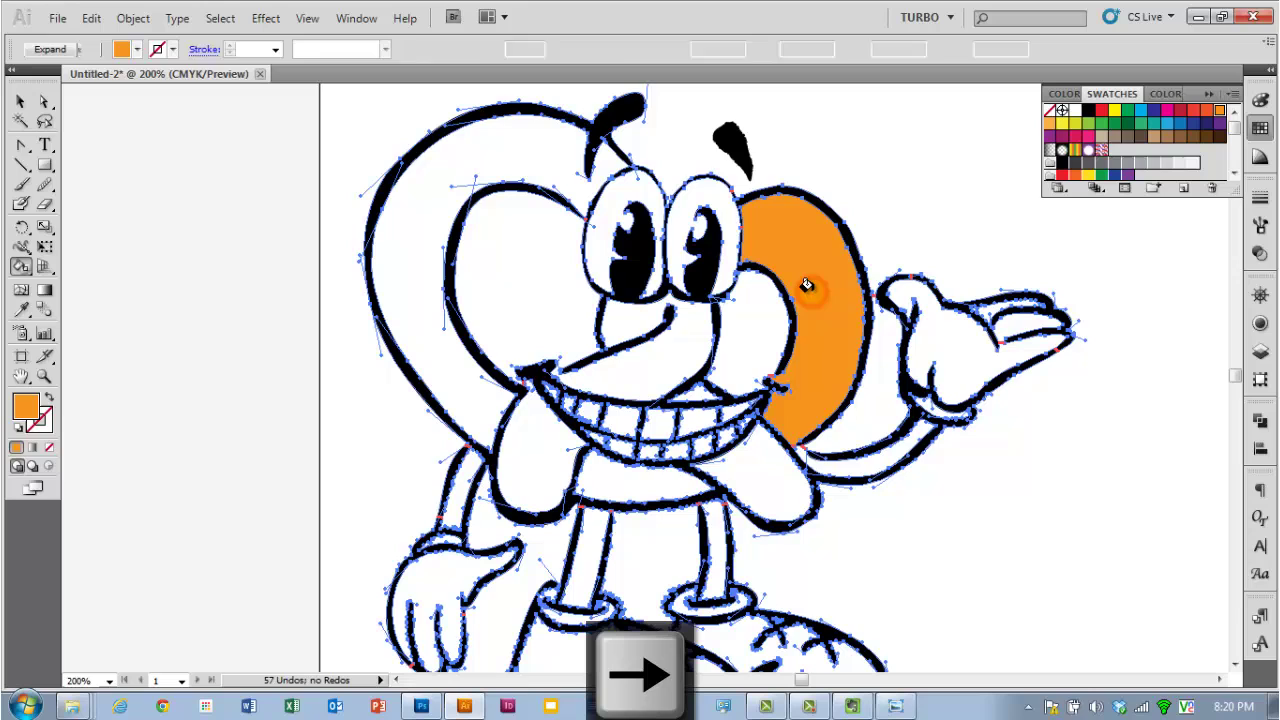
click(651, 485)
click(750, 476)
click(549, 474)
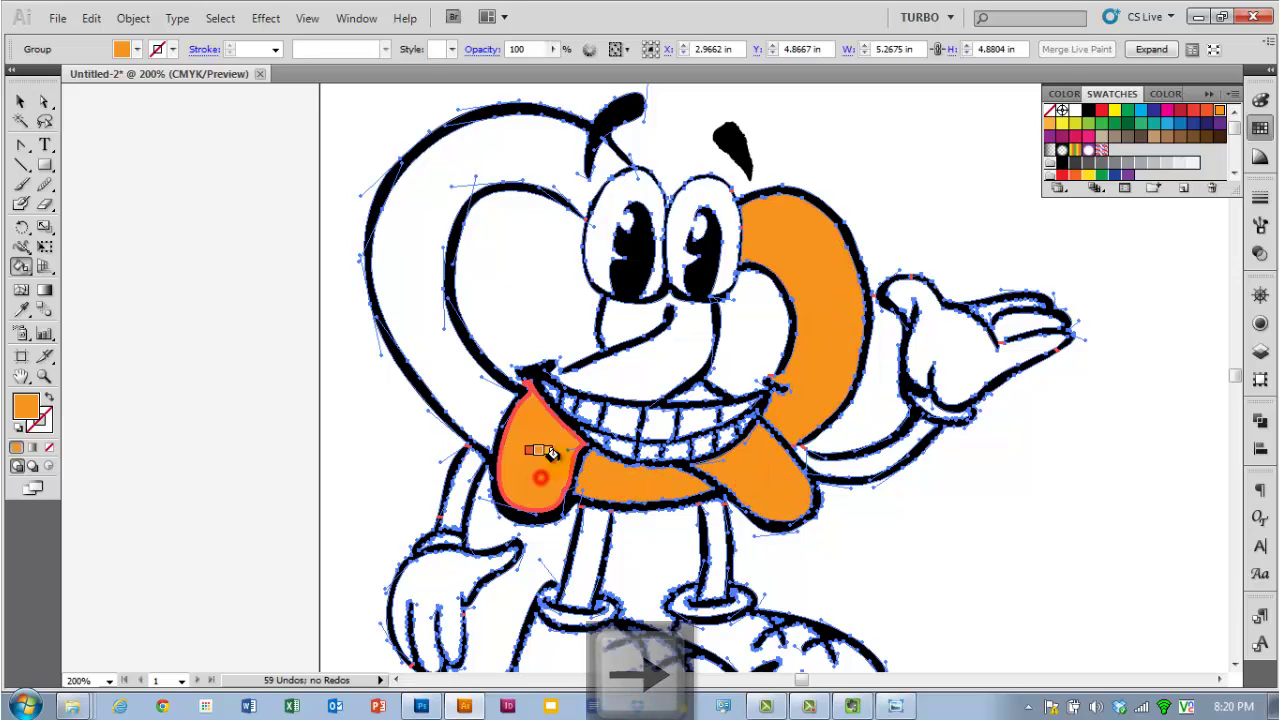
click(645, 365)
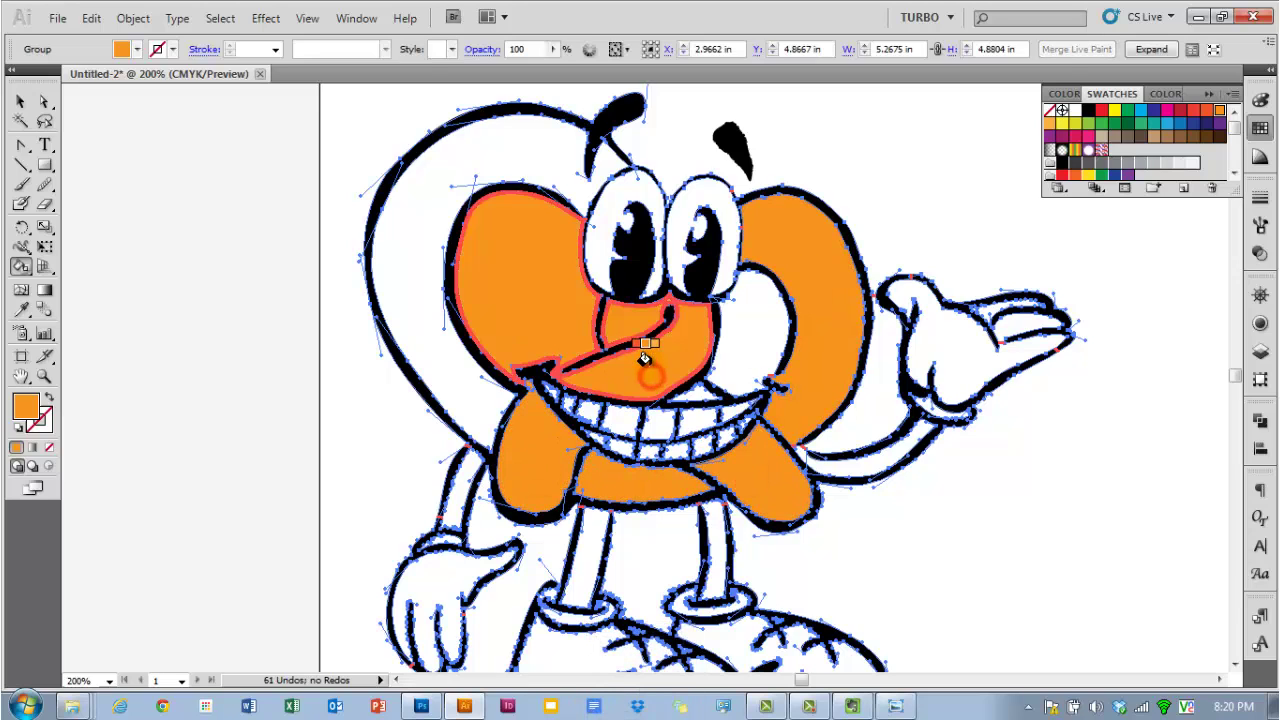
click(692, 387)
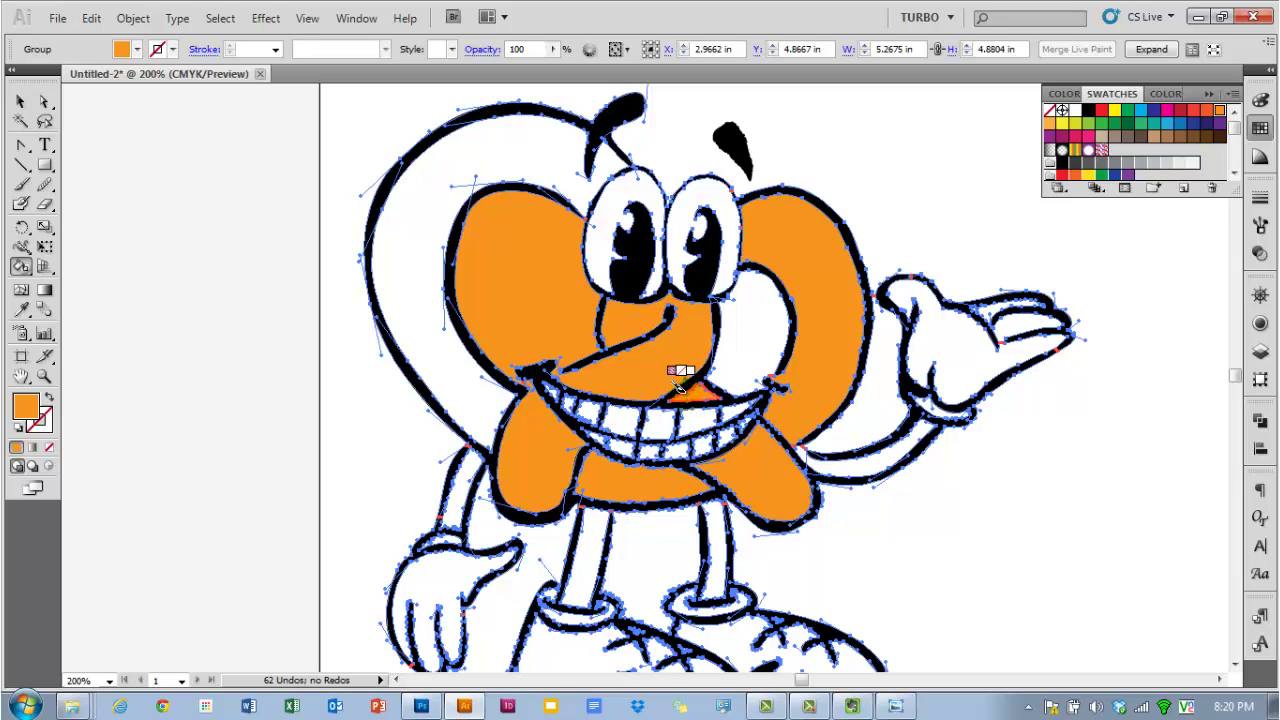
click(467, 402)
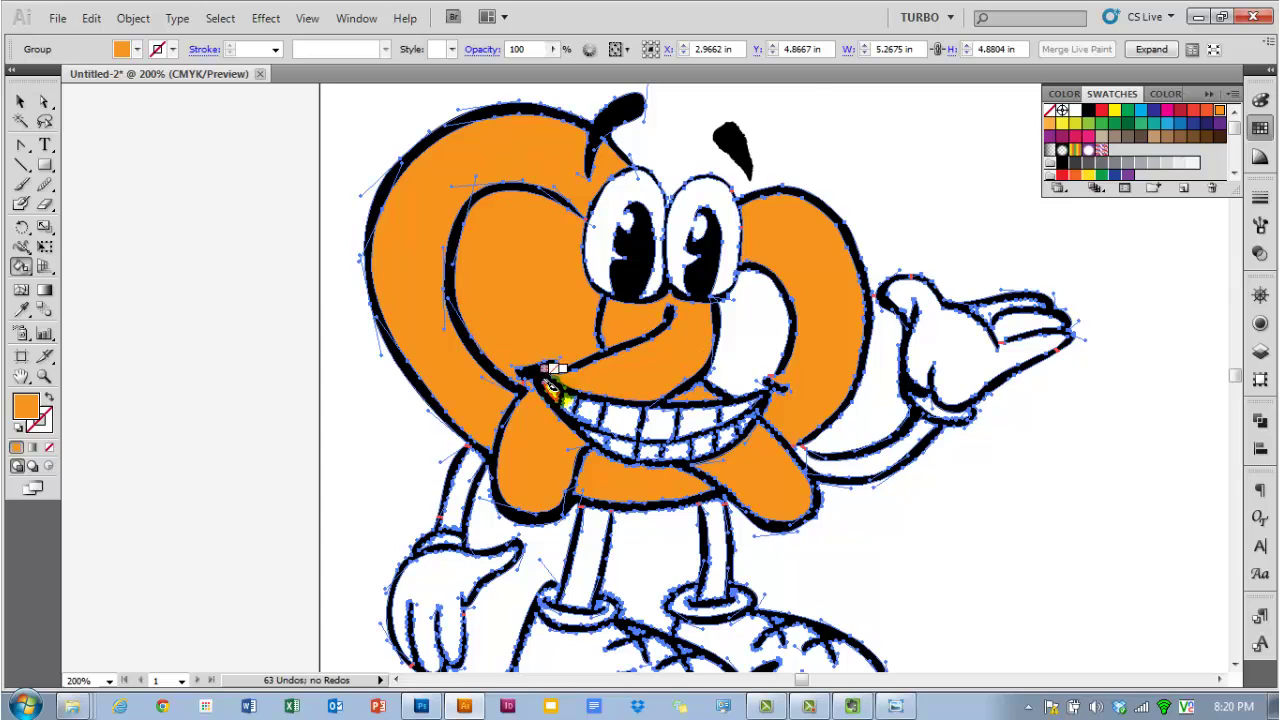
scroll(562, 392, up, 5)
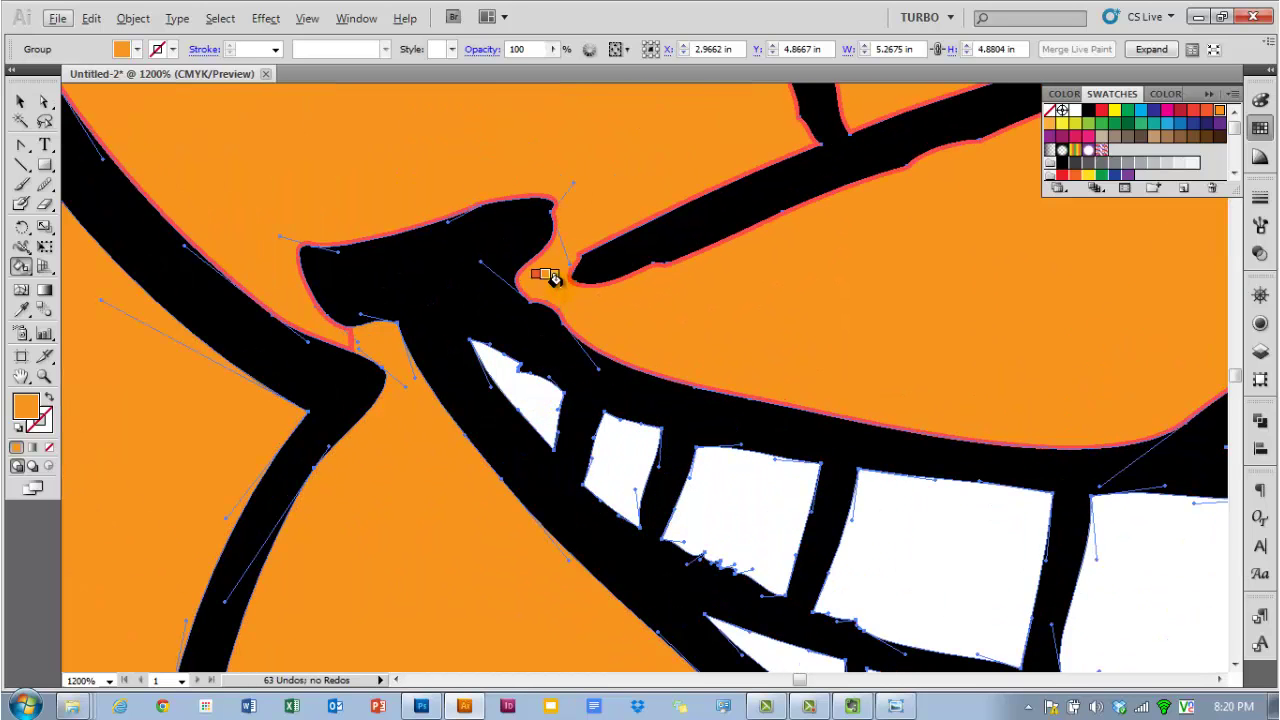
scroll(446, 319, down, 3)
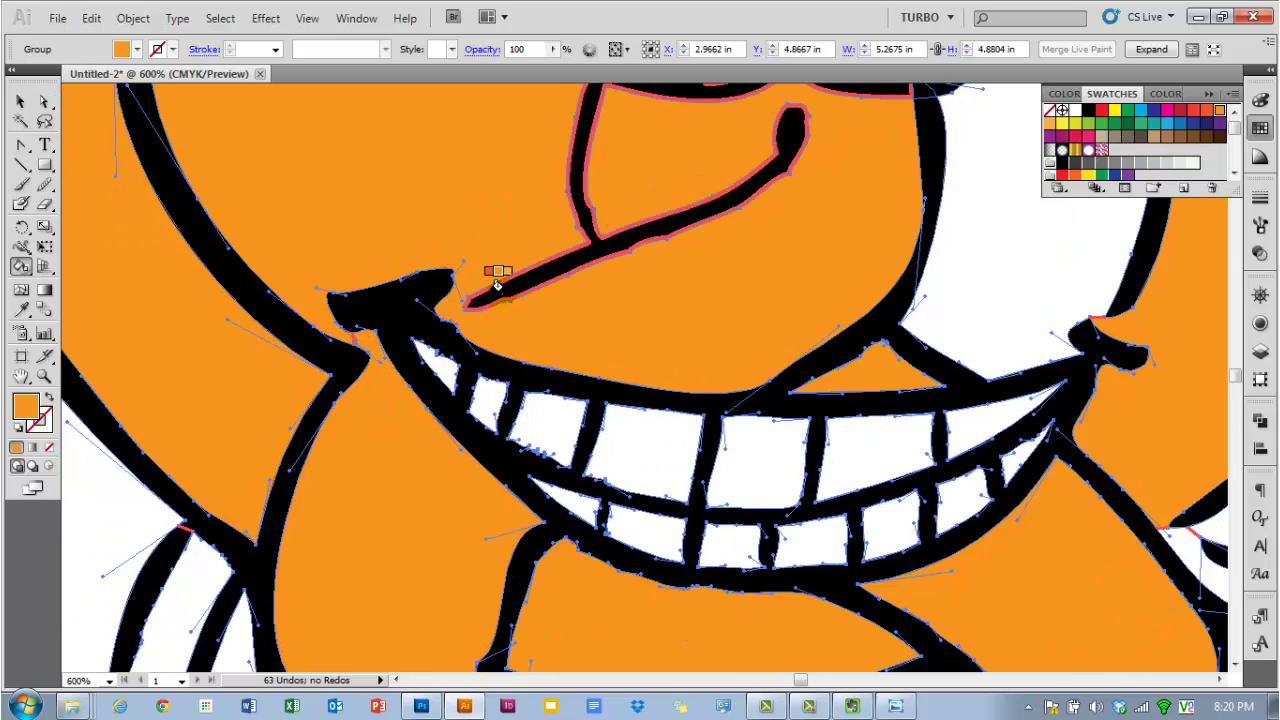
scroll(497, 285, down, 1)
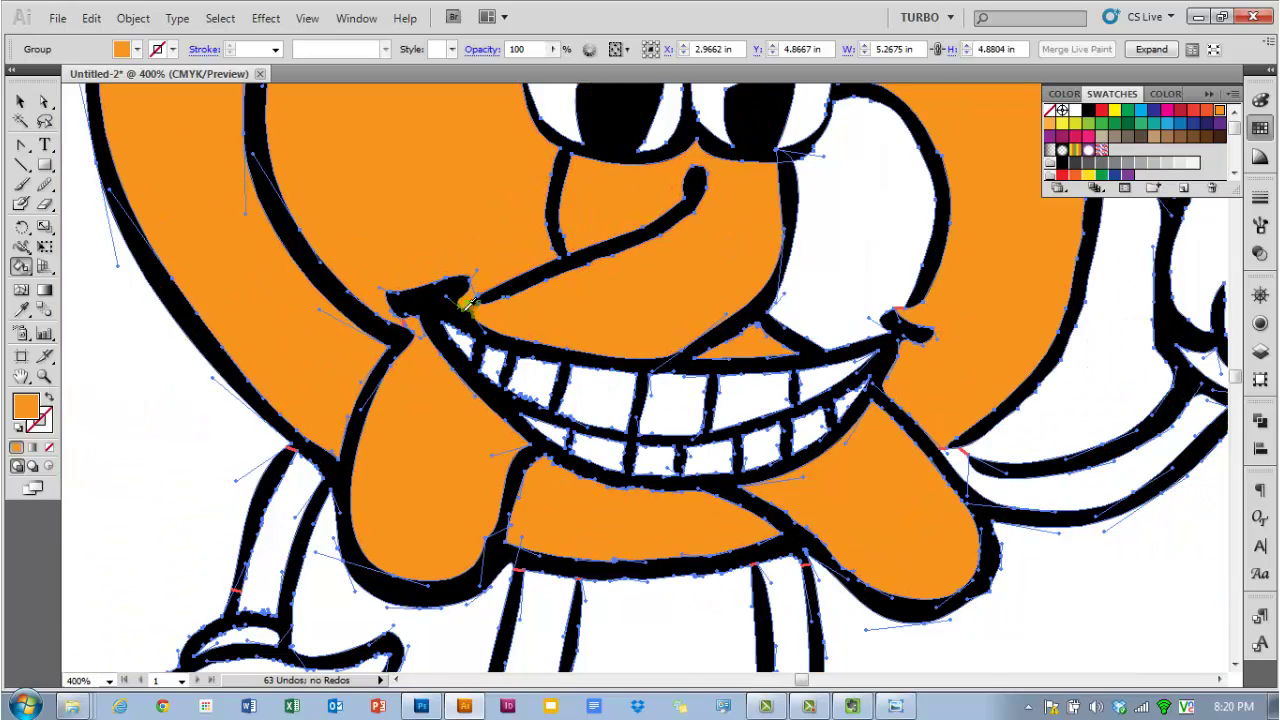
scroll(466, 302, up, 3)
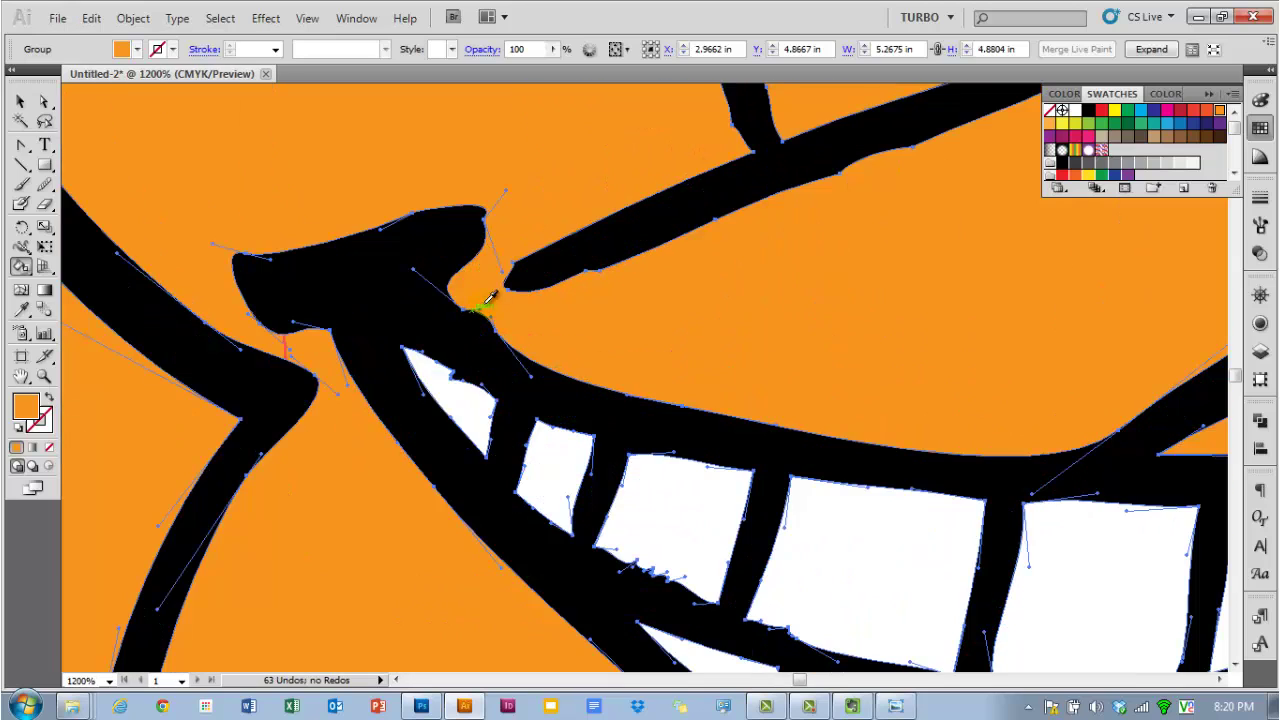
- Drag the stroke tip at the left mouth corner down-left until it meets the mouth outline
click(45, 104)
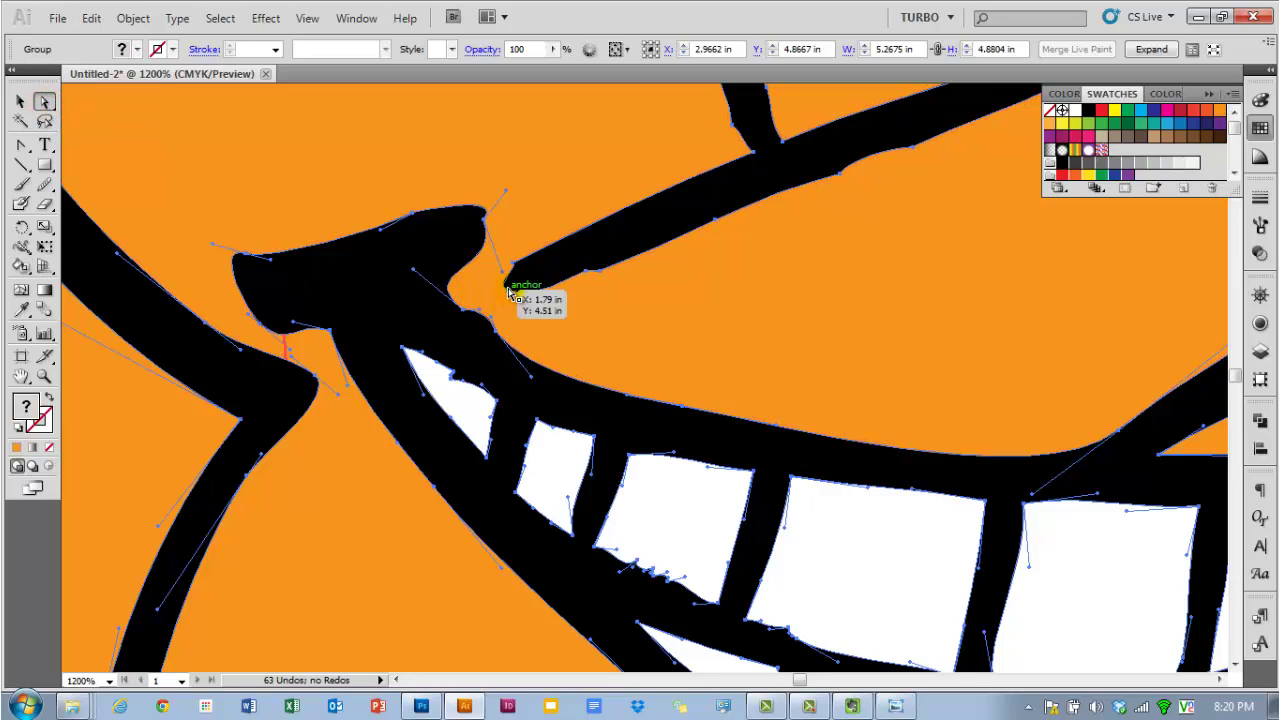
drag(513, 290, 507, 306)
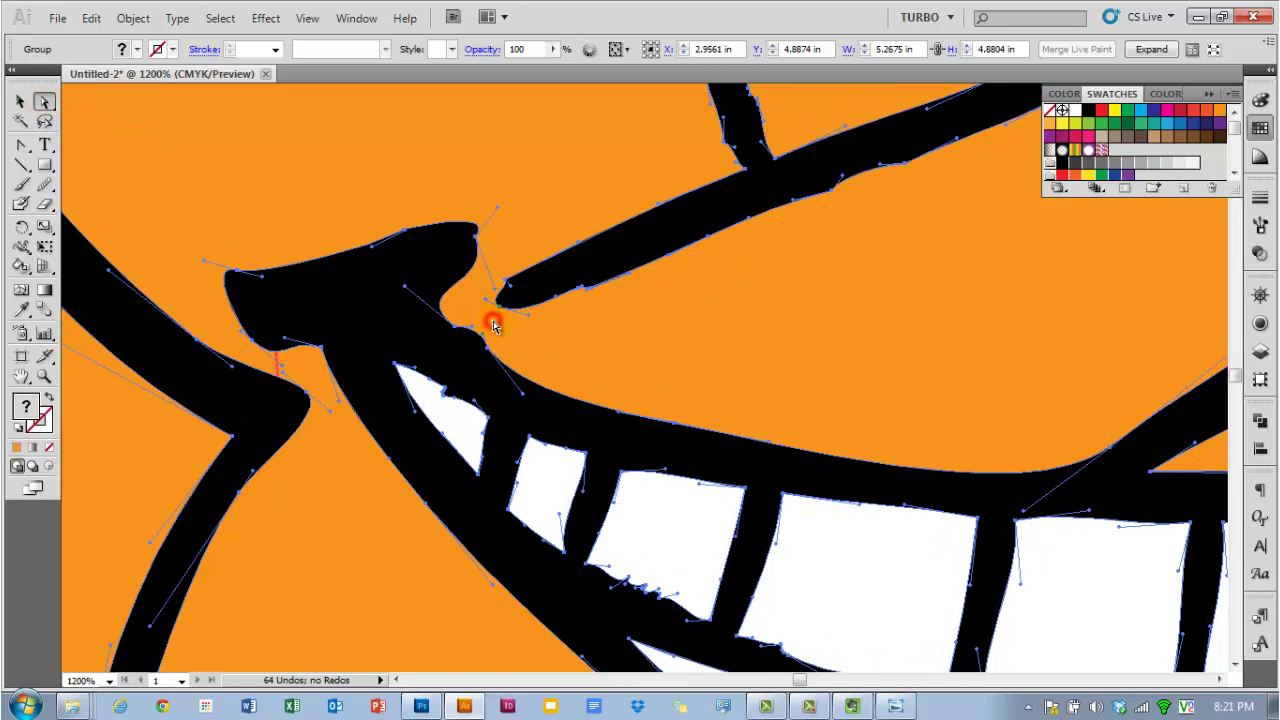
click(451, 423)
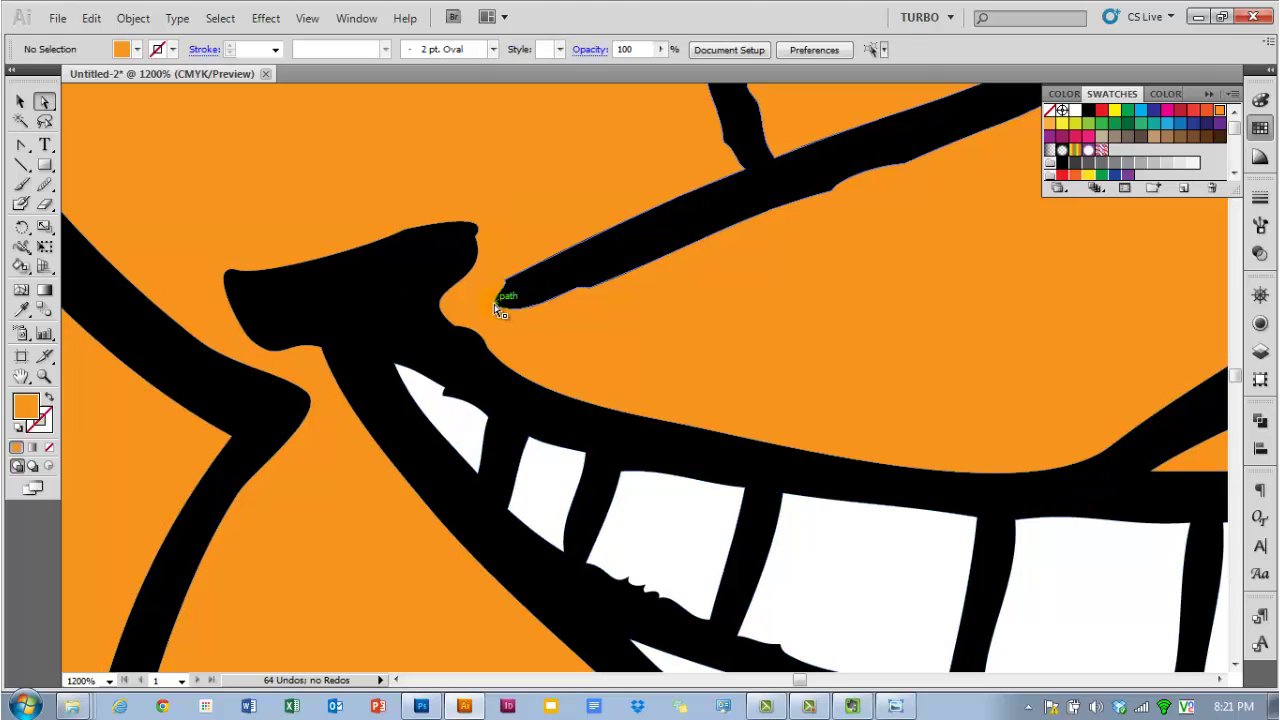
drag(500, 308, 484, 334)
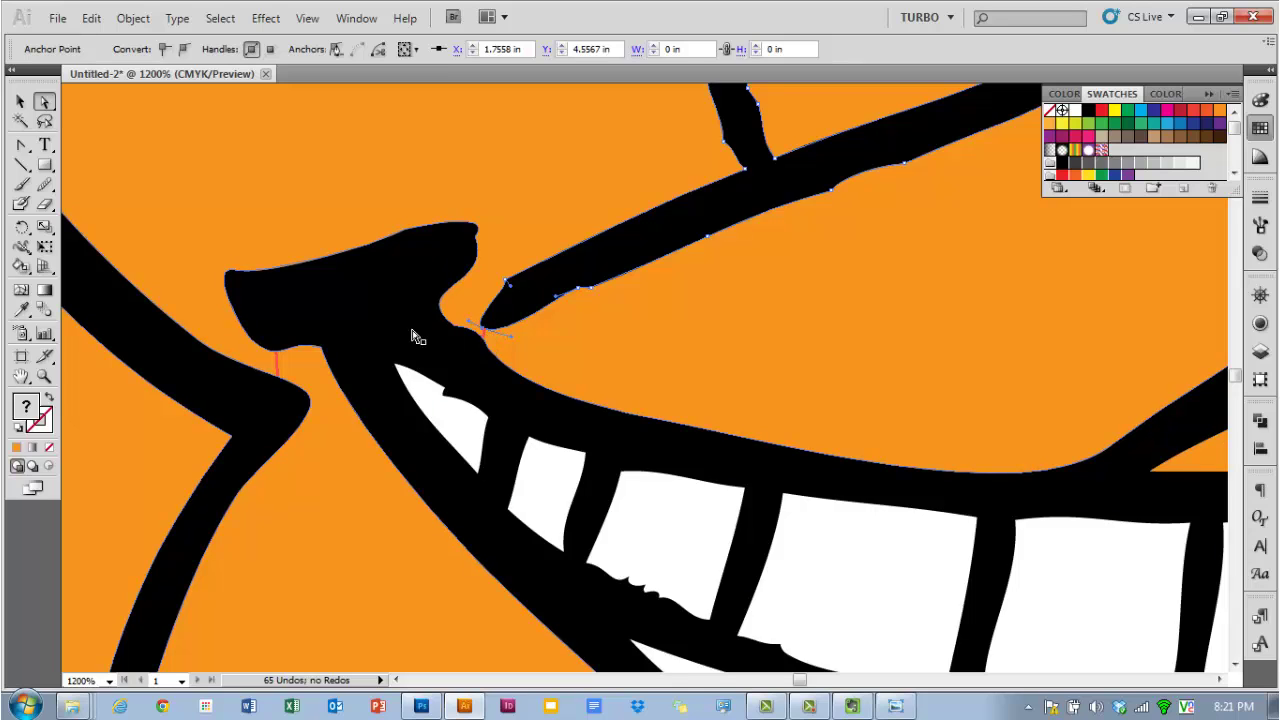
click(21, 266)
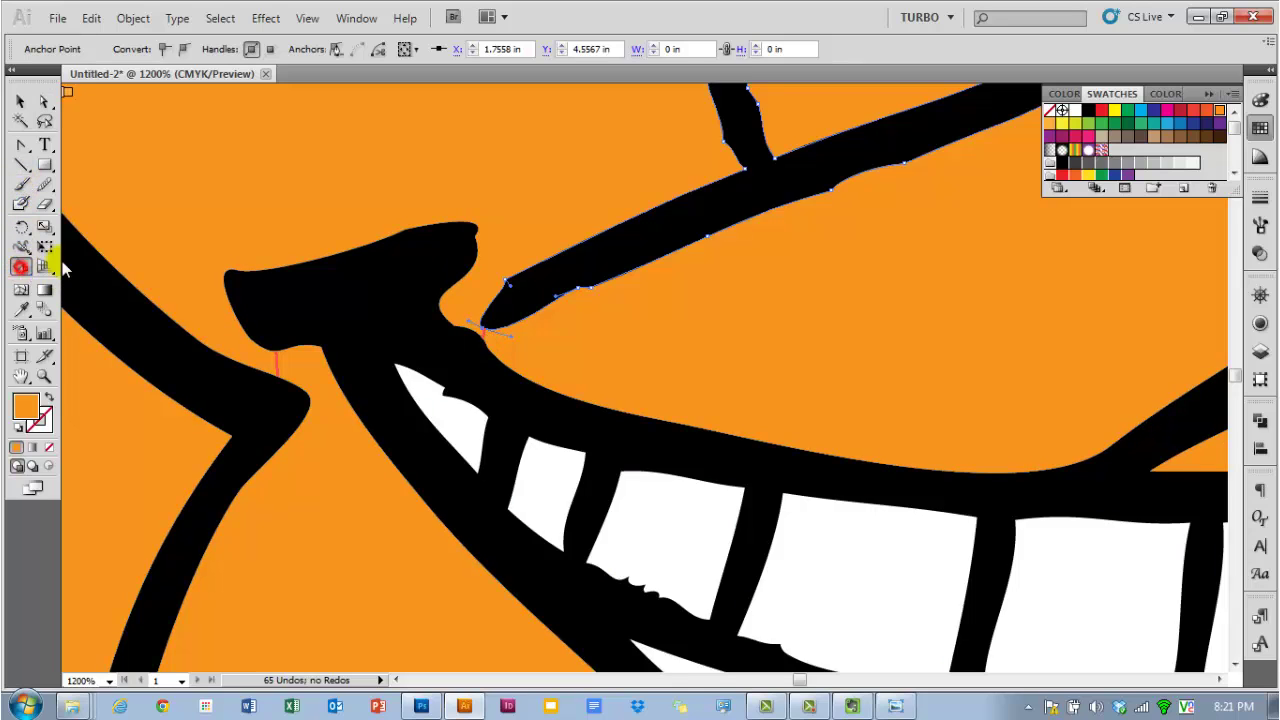
- Clear the orange from the left loop's inner hole using the None swatch
scroll(365, 195, down, 4)
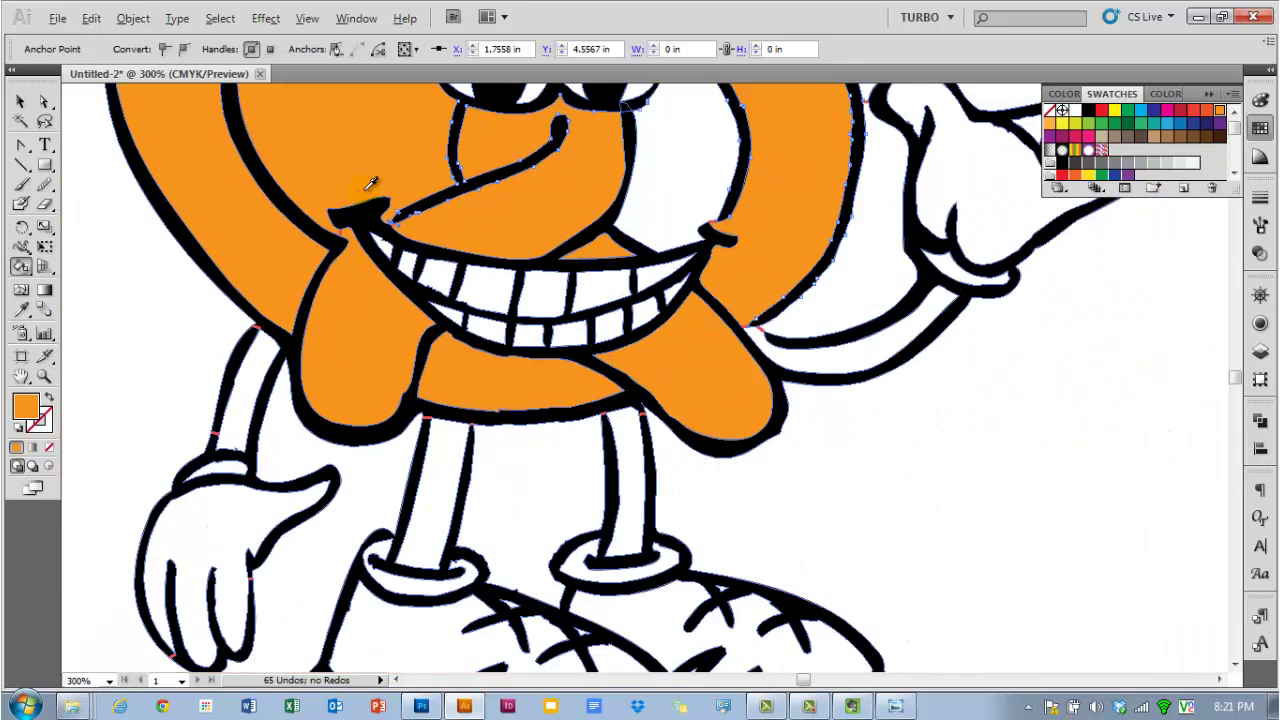
scroll(903, 194, up, 2)
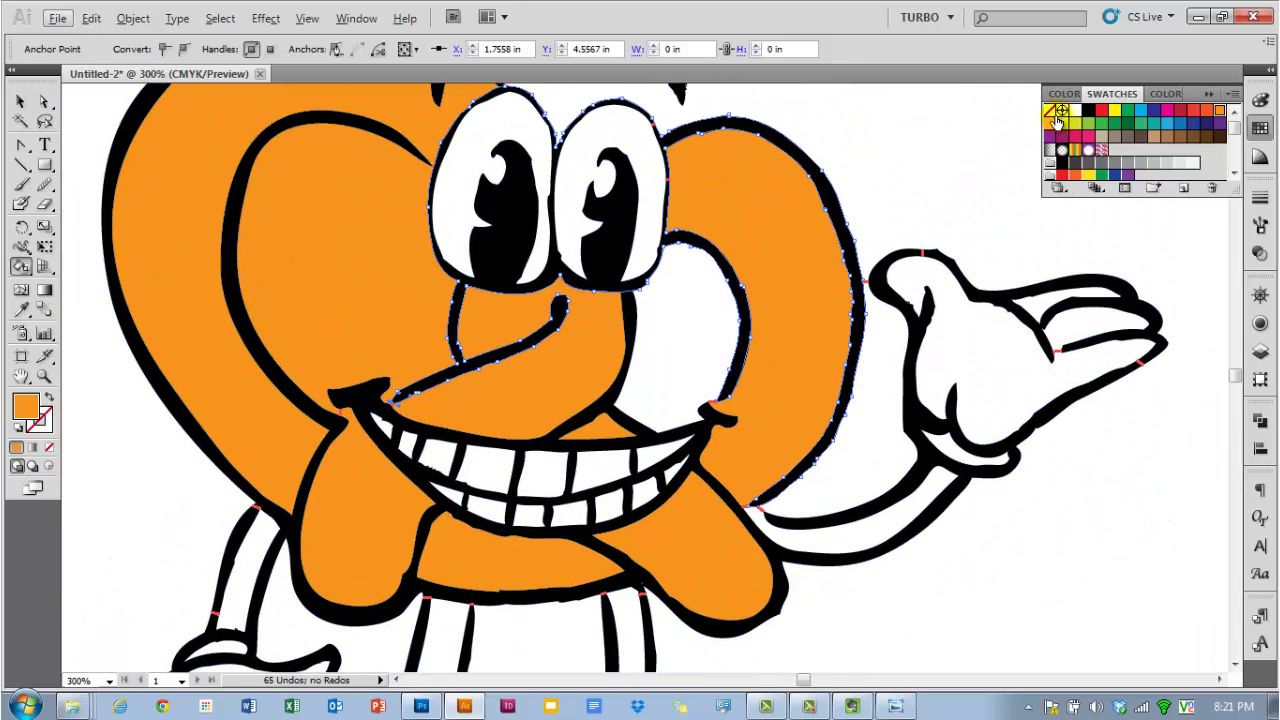
click(1050, 113)
click(322, 285)
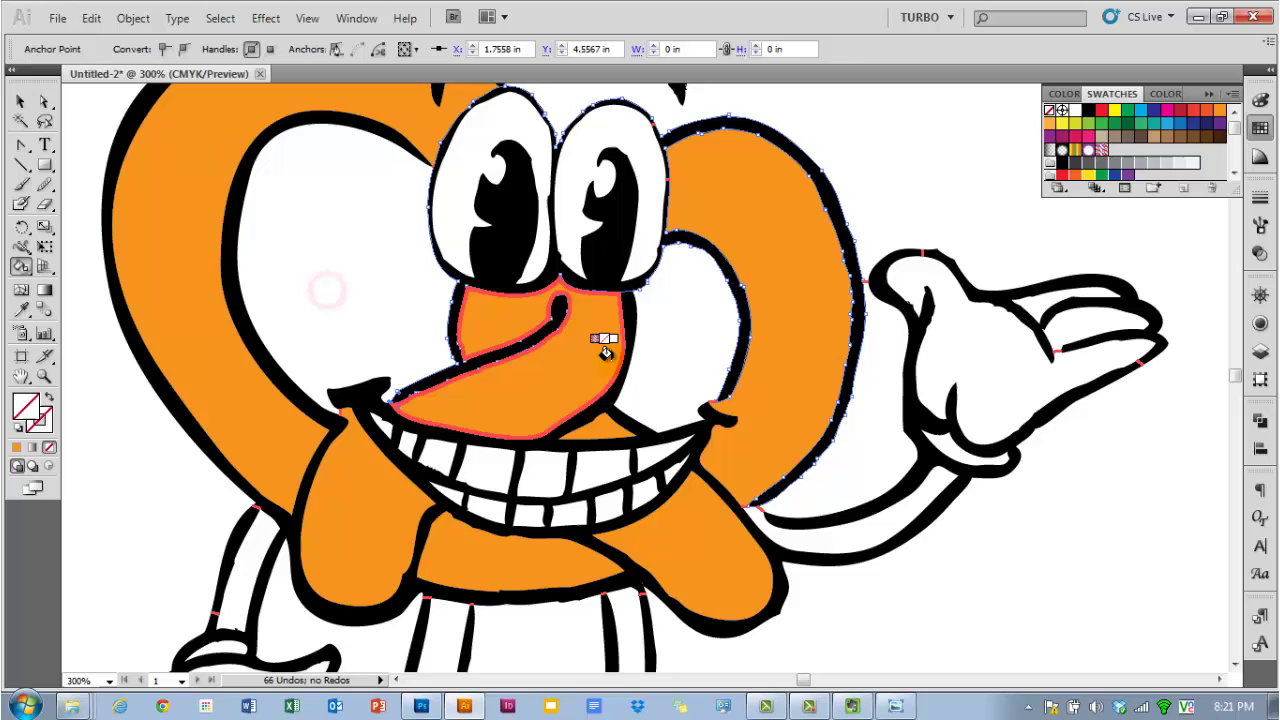
- Fill the right and left shoes orange
scroll(652, 350, down, 2)
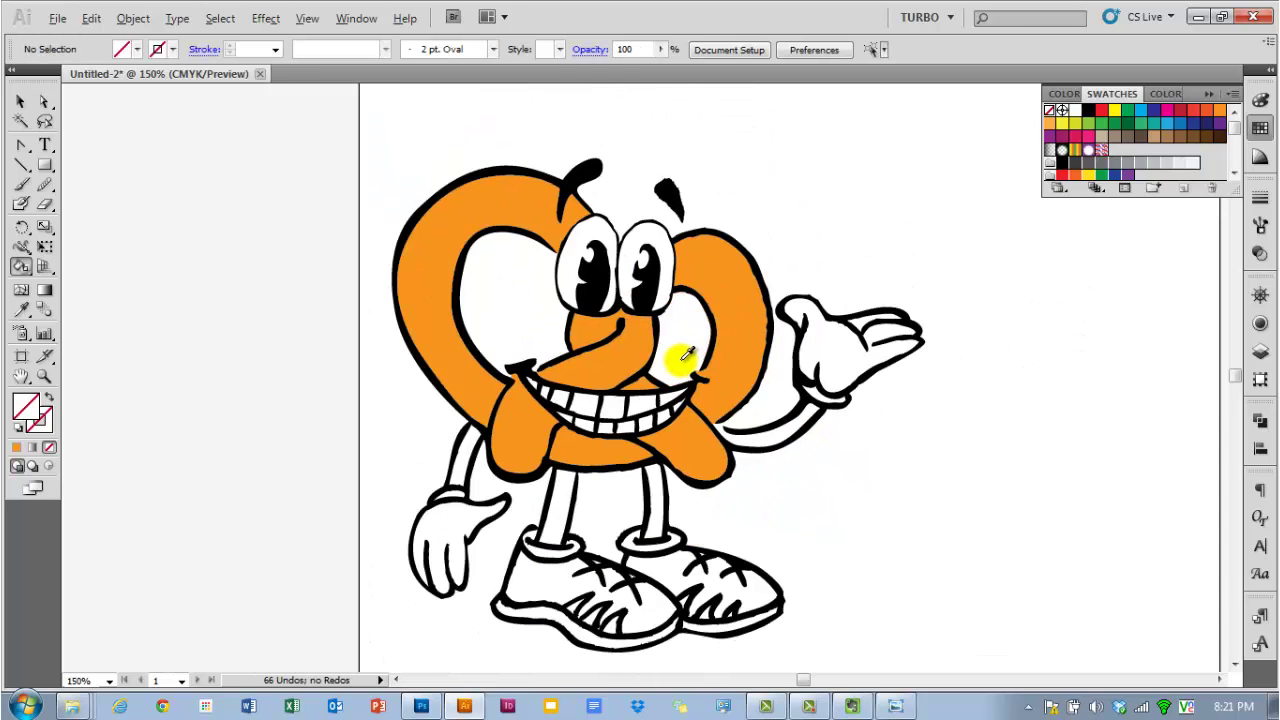
scroll(675, 355, down, 2)
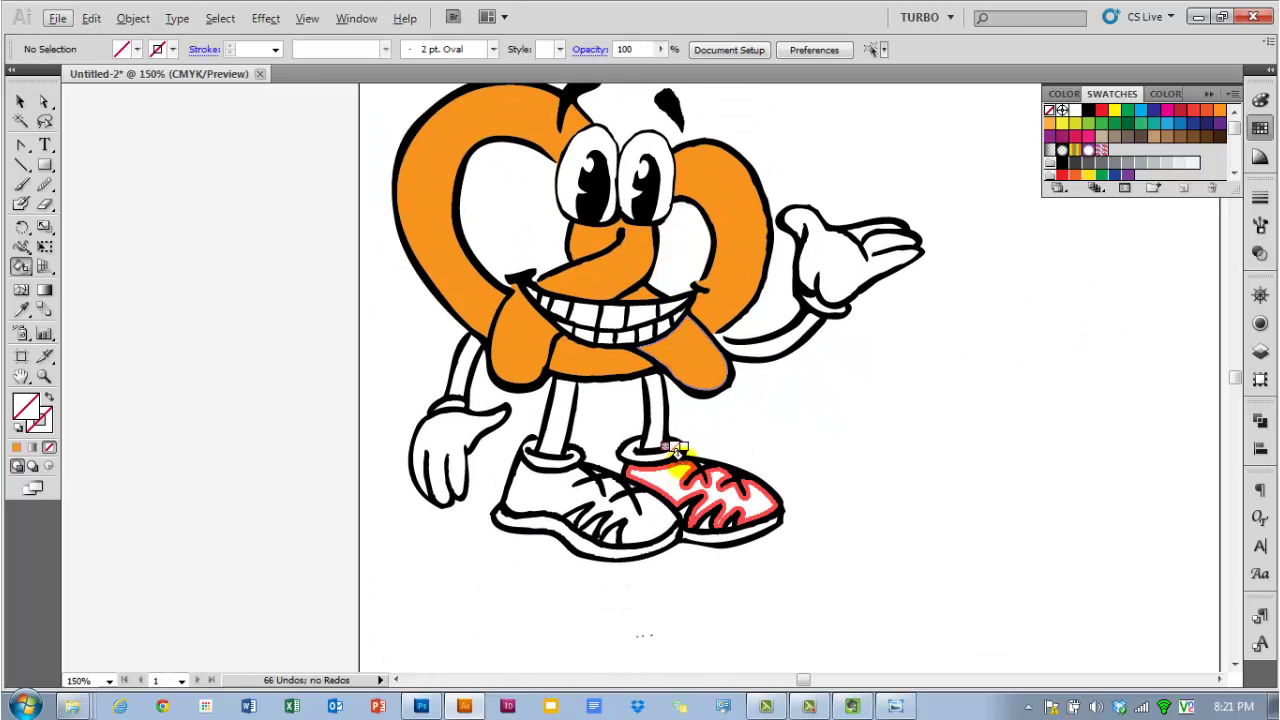
click(1212, 115)
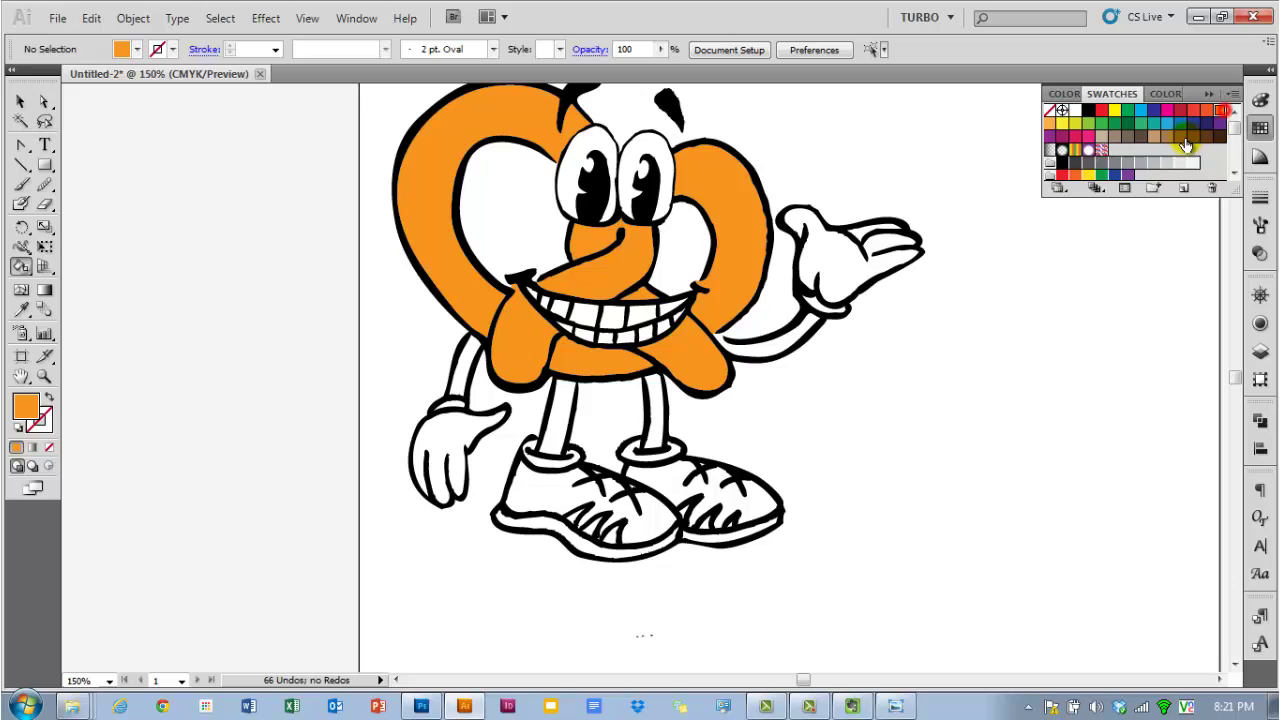
click(668, 484)
click(548, 508)
scroll(545, 500, up, 3)
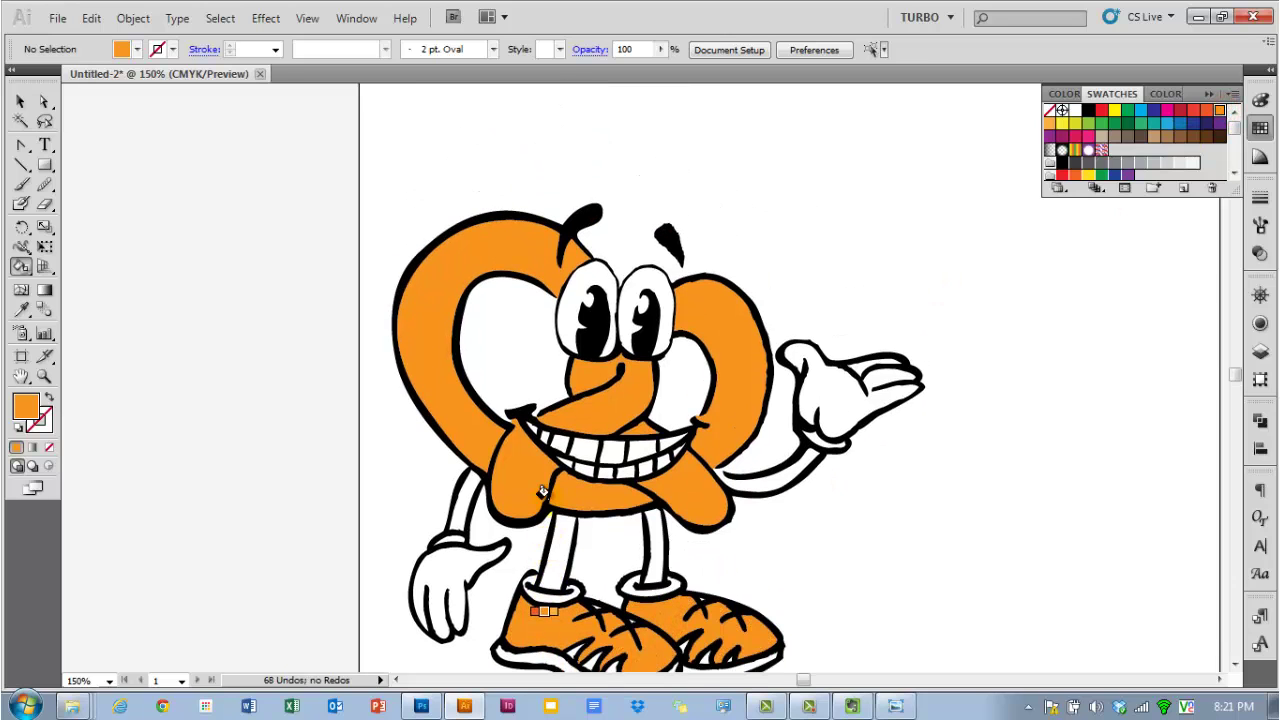
scroll(540, 495, down, 1)
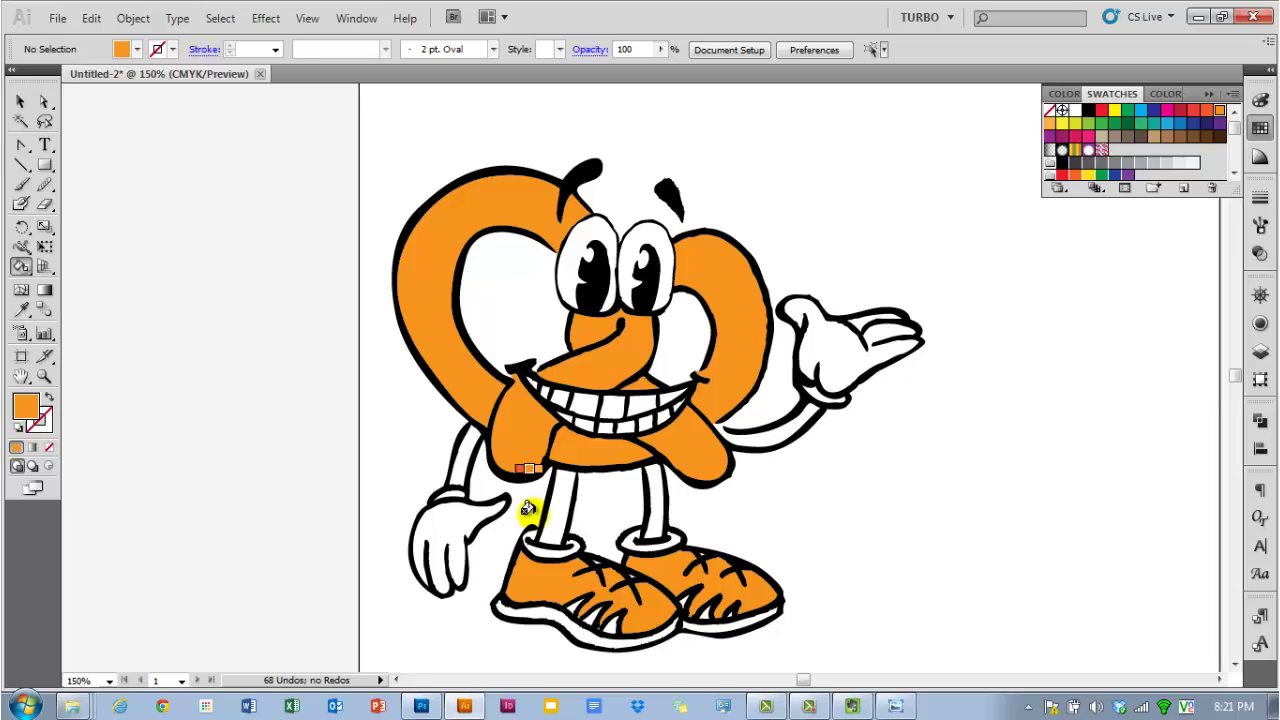